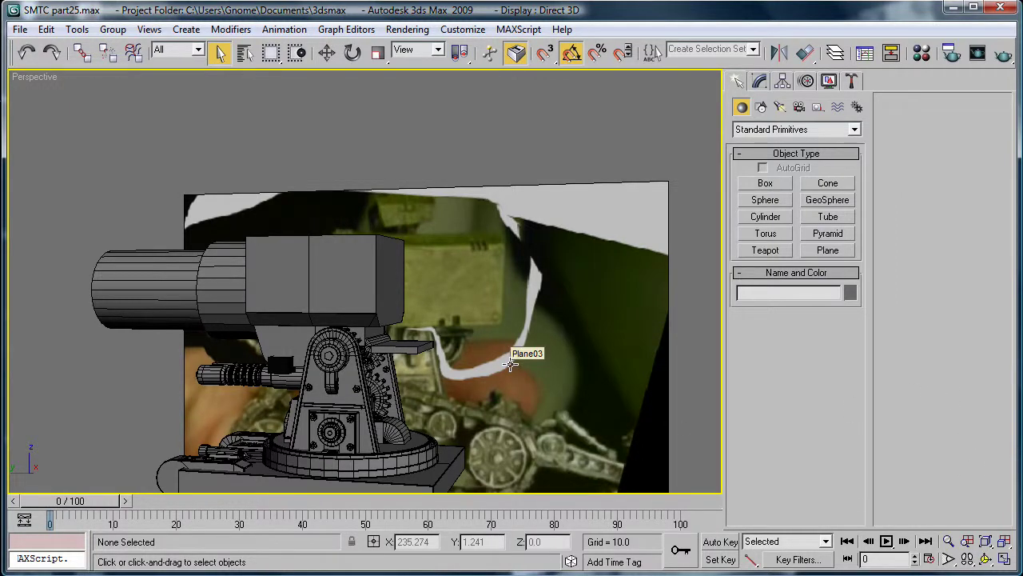
Examine the gear housing between the turret's supports from both its front and rear sides.
scroll(422, 328, "up", 6)
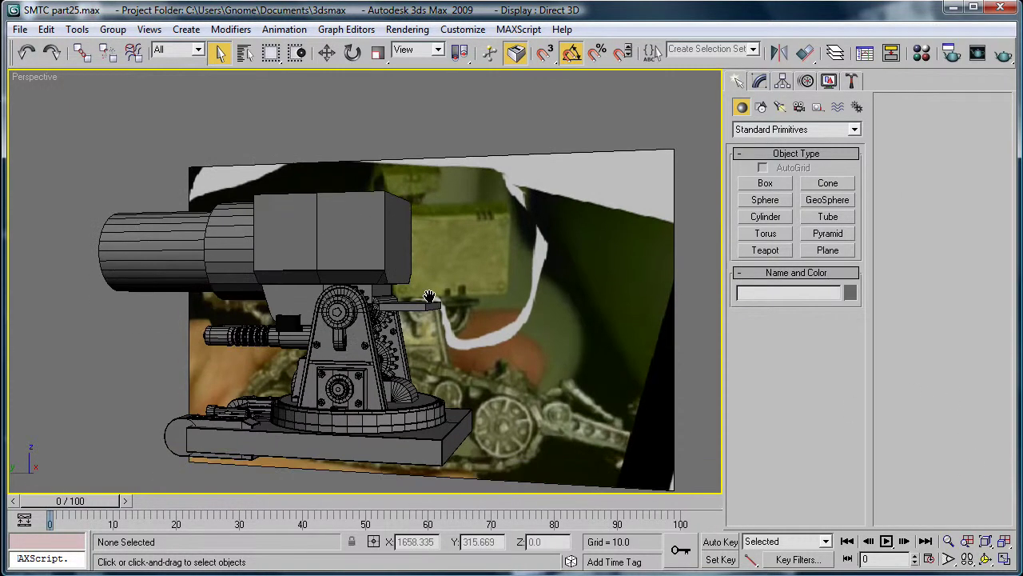
scroll(411, 318, "up", 8)
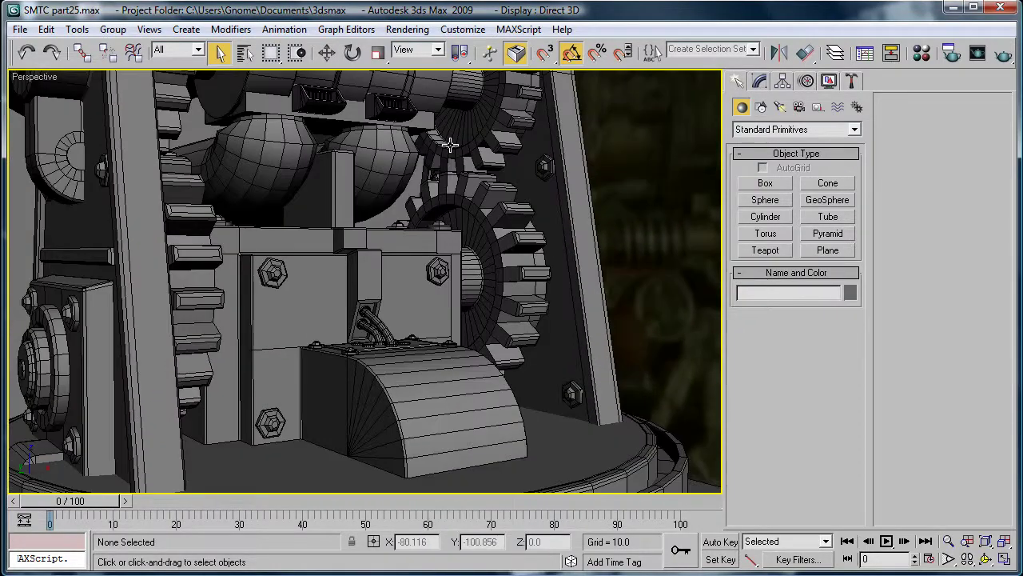
middle_click_drag(450, 145, 397, 291, "alt")
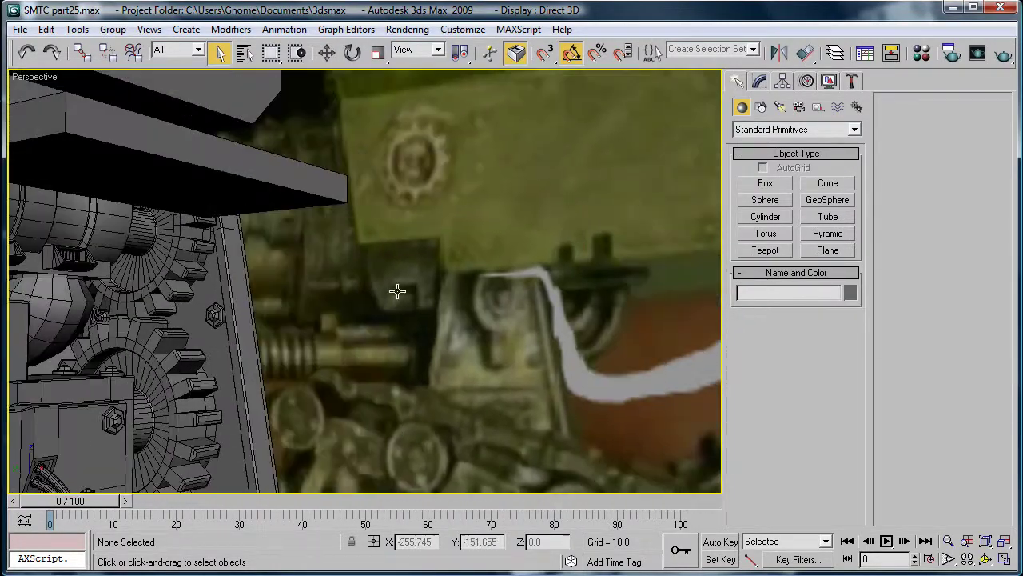
middle_click_drag(585, 313, 290, 332)
left_click(298, 379)
key("z")
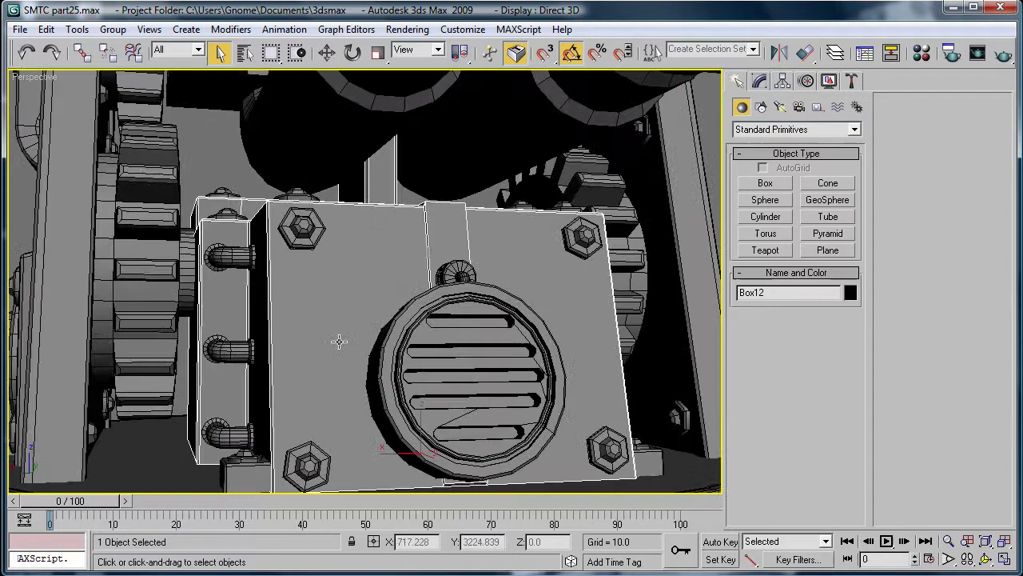
scroll(407, 314, "down", 2)
middle_click_drag(407, 314, 774, 348, "alt")
middle_click_drag(342, 399, 524, 218)
scroll(524, 217, "down", 1)
Draw a cylinder about 1.36 in radius and 0.35 high on the housing's plate, between the central duct and the upper bolt.
left_click(767, 215)
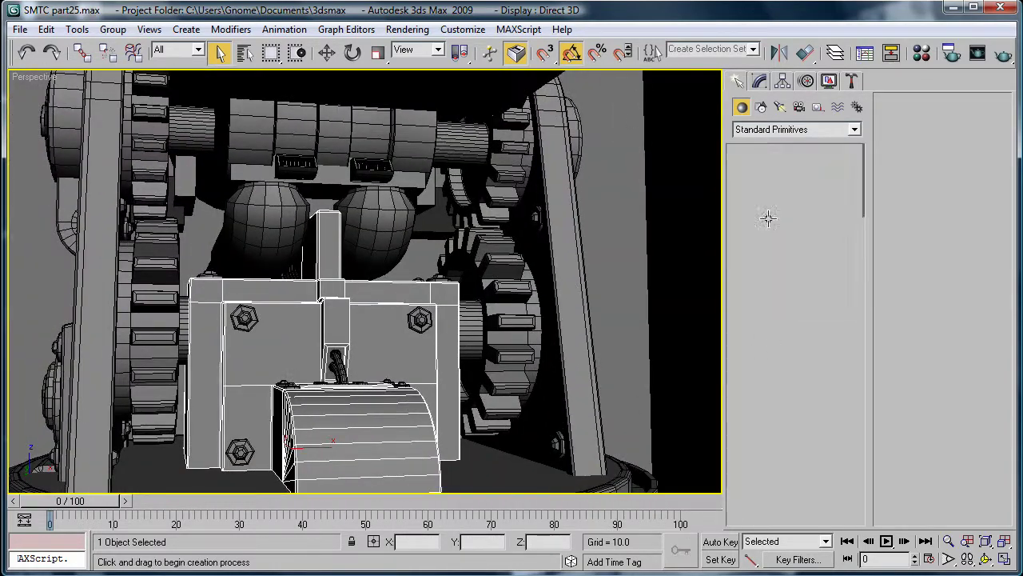
middle_click_drag(472, 408, 427, 411, "alt")
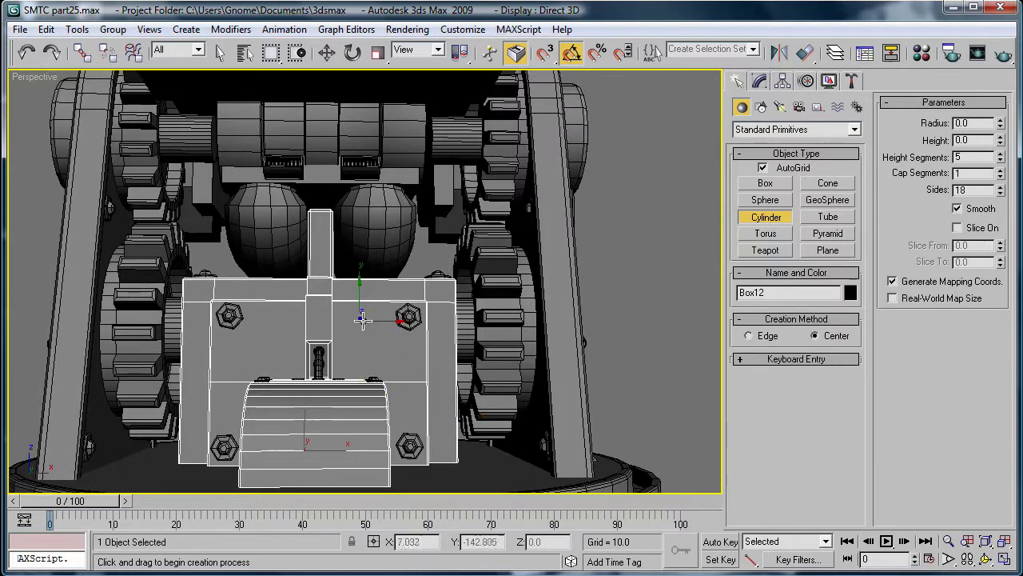
left_click_drag(365, 320, 370, 338)
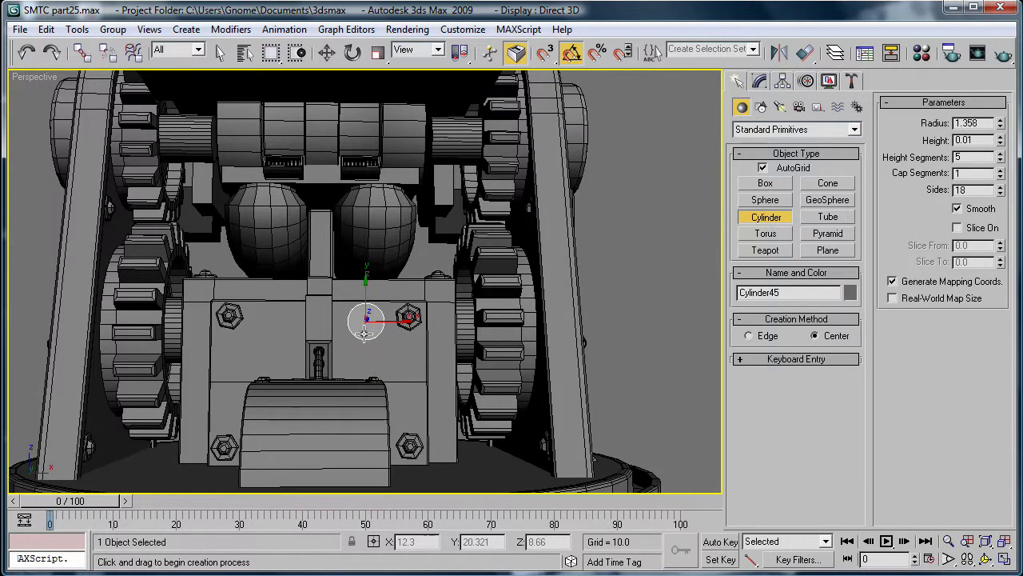
scroll(398, 335, "up", 10)
scroll(413, 319, "down", 2)
middle_click_drag(413, 320, 425, 297, "alt")
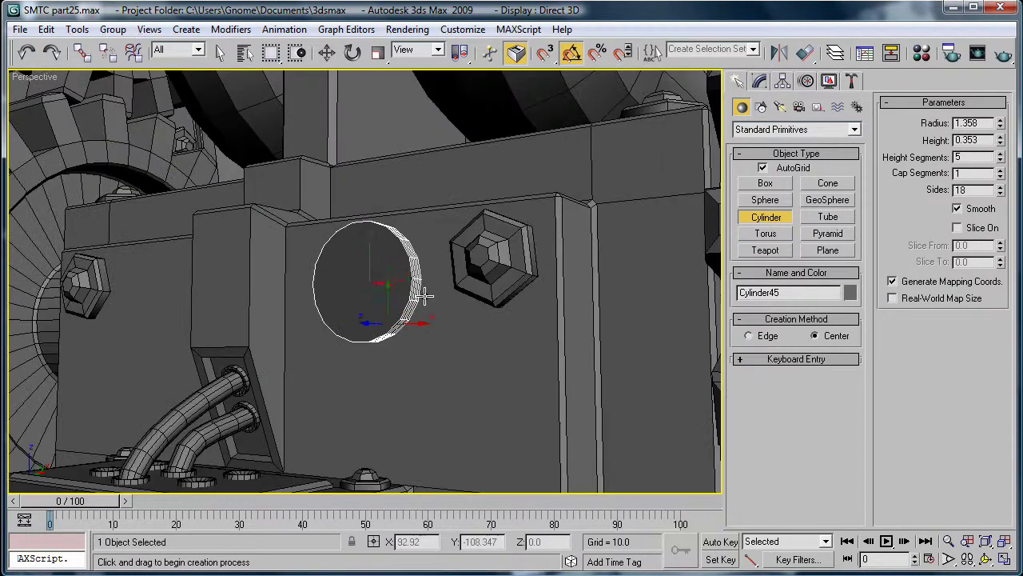
Set the cylinder's height segments to 1 and convert it to an editable poly.
left_click(759, 81)
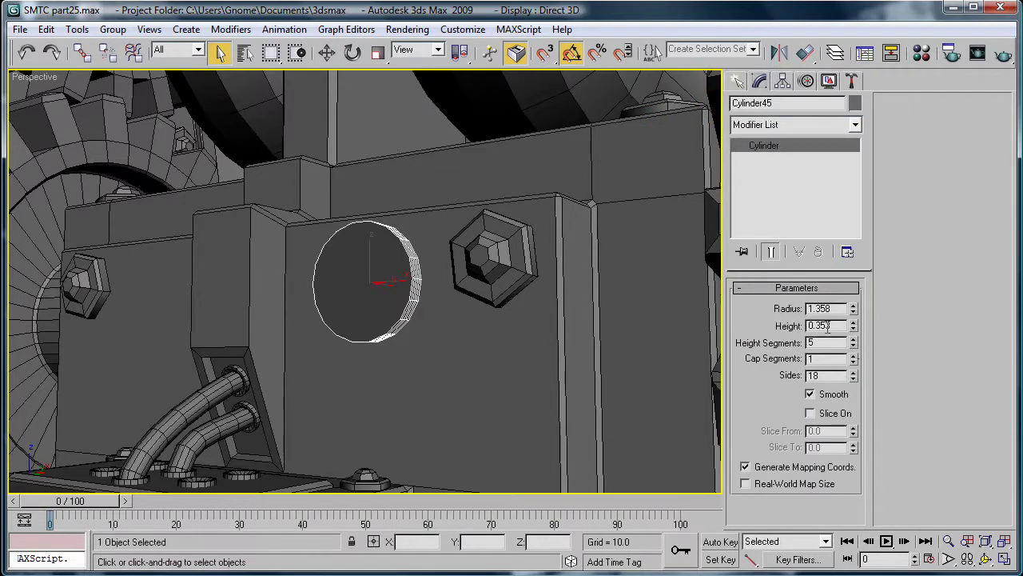
right_click(854, 342)
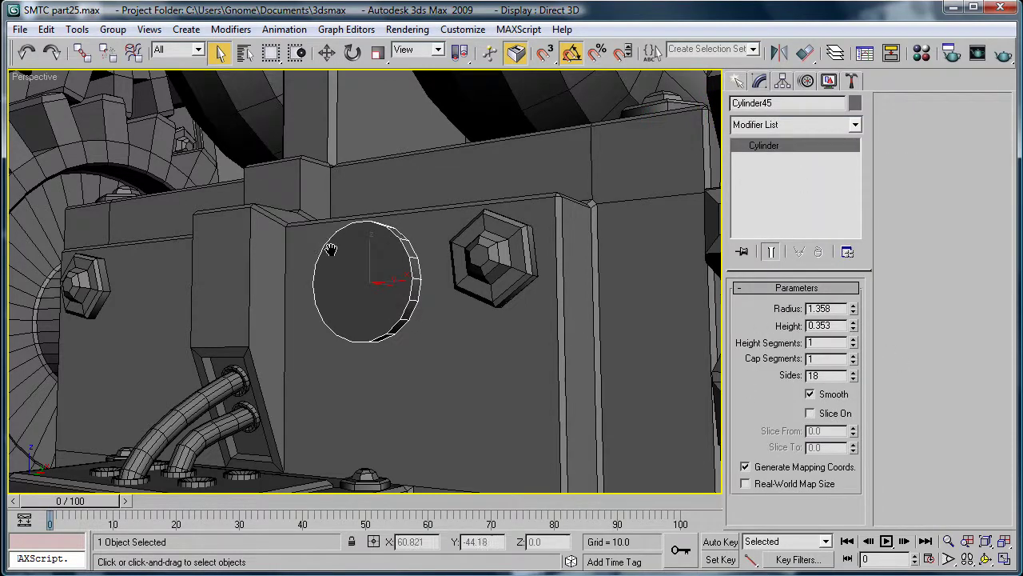
middle_click_drag(331, 250, 369, 315)
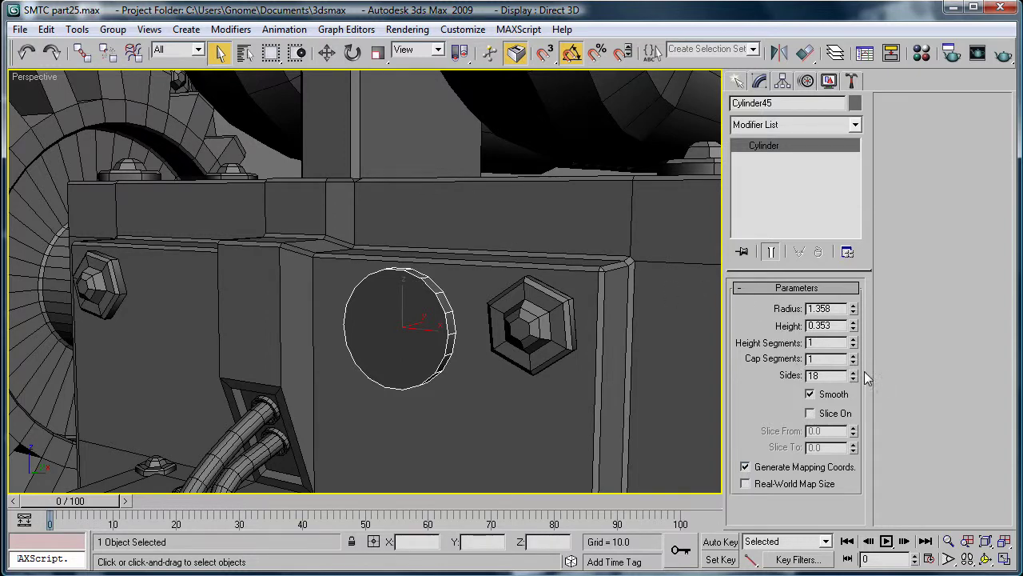
key("alt+c")
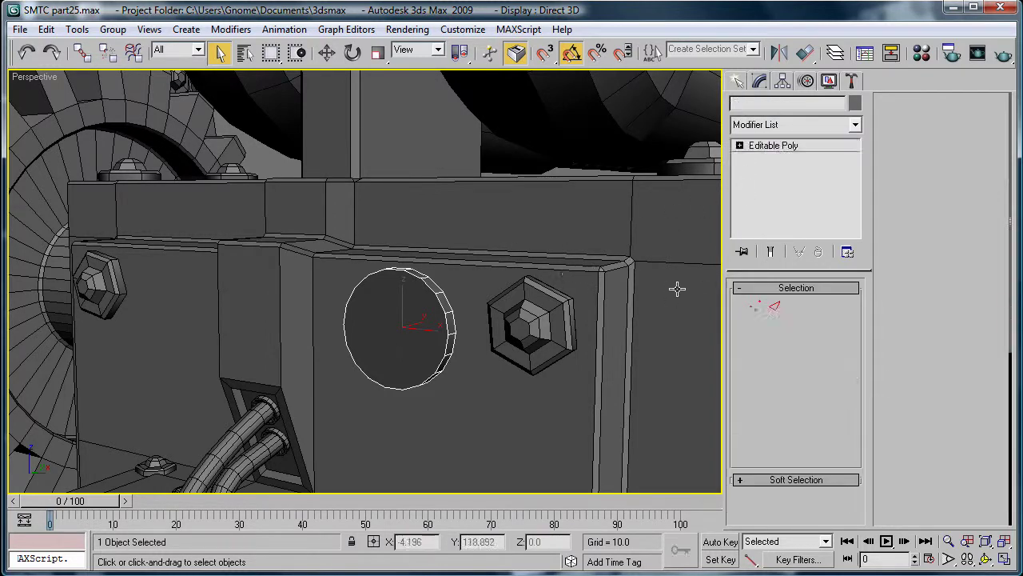
Bevel the cylinder's front cap outward in tapering stages, then inward to form a rounded ring with a recessed centre.
left_click(813, 307)
left_click(413, 324)
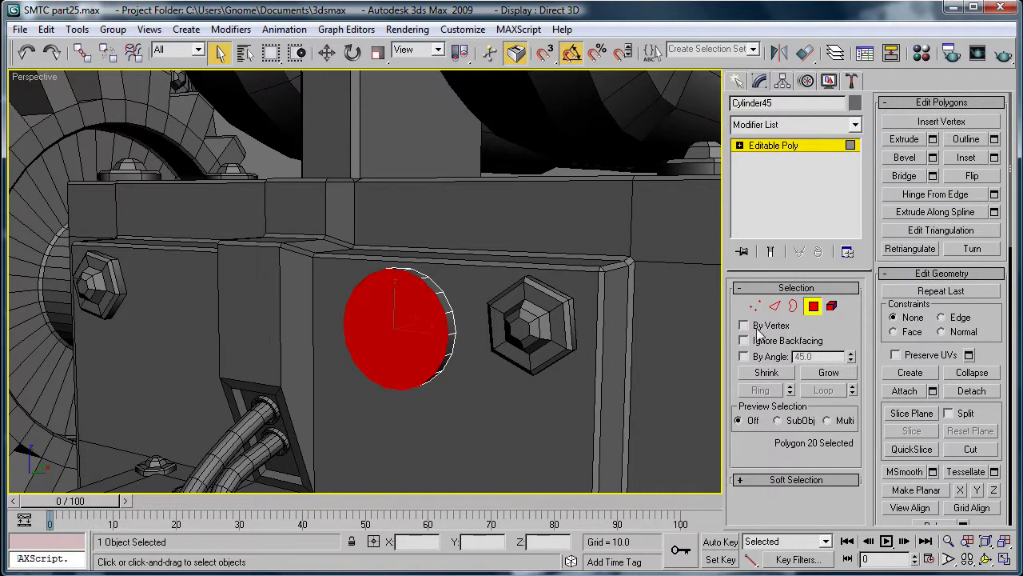
left_click(904, 157)
middle_click_drag(425, 337, 434, 361, "alt")
scroll(434, 360, "down", 5)
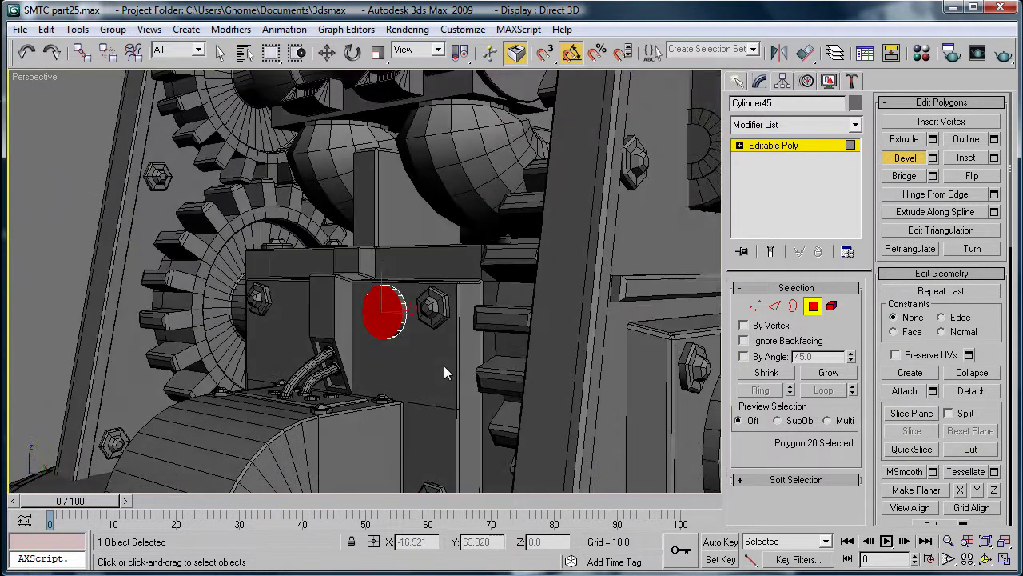
scroll(431, 331, "up", 1)
scroll(431, 339, "up", 8)
mouse_move(456, 389)
left_mouse_down()
mouse_move(450, 381)
mouse_move(450, 393)
left_mouse_up()
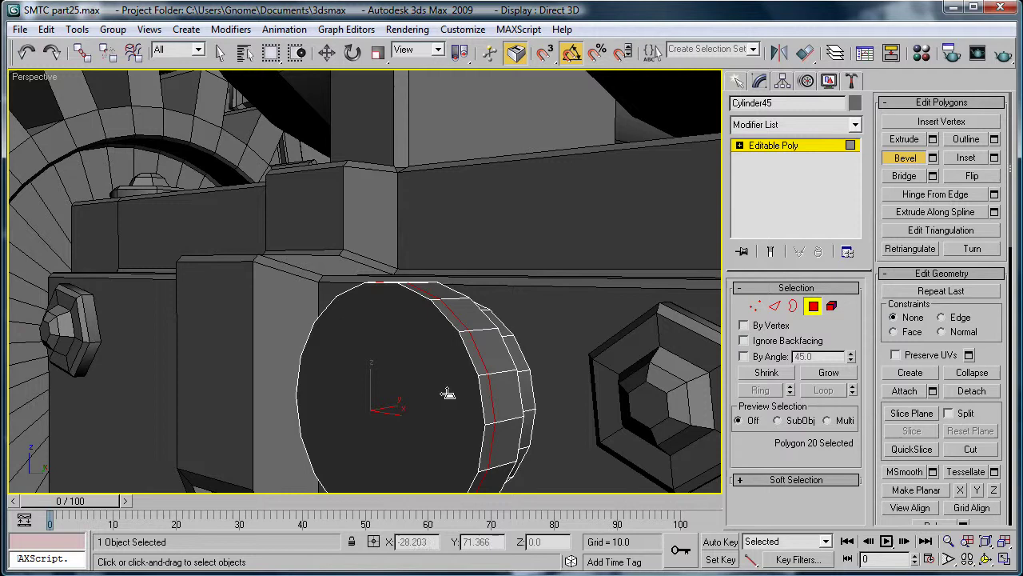
left_click(445, 391)
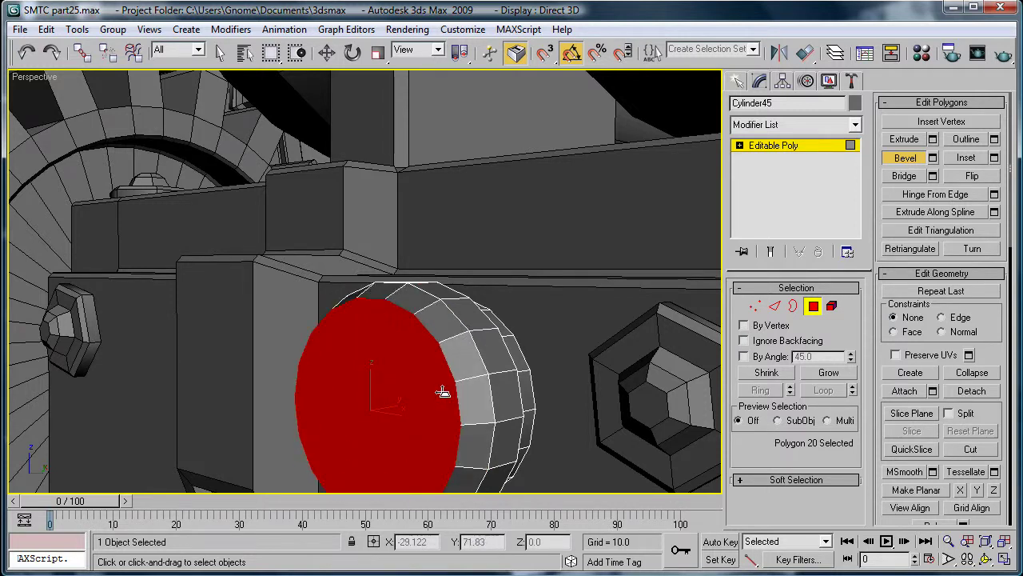
left_click_drag(375, 384, 381, 389)
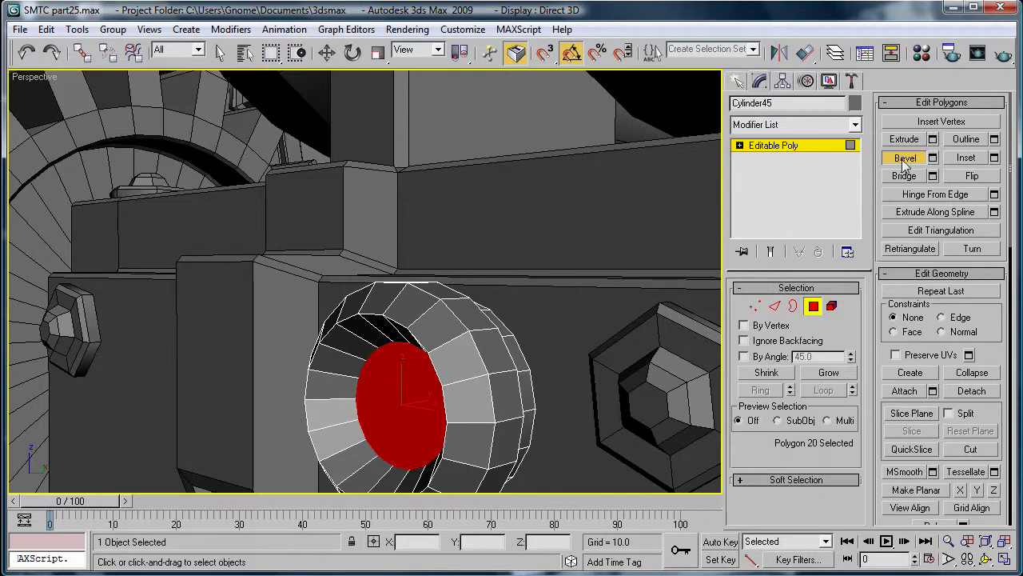
Chamfer the edge loop around the ring's recess by 0.08 with one segment and leave edge editing.
left_click(775, 307)
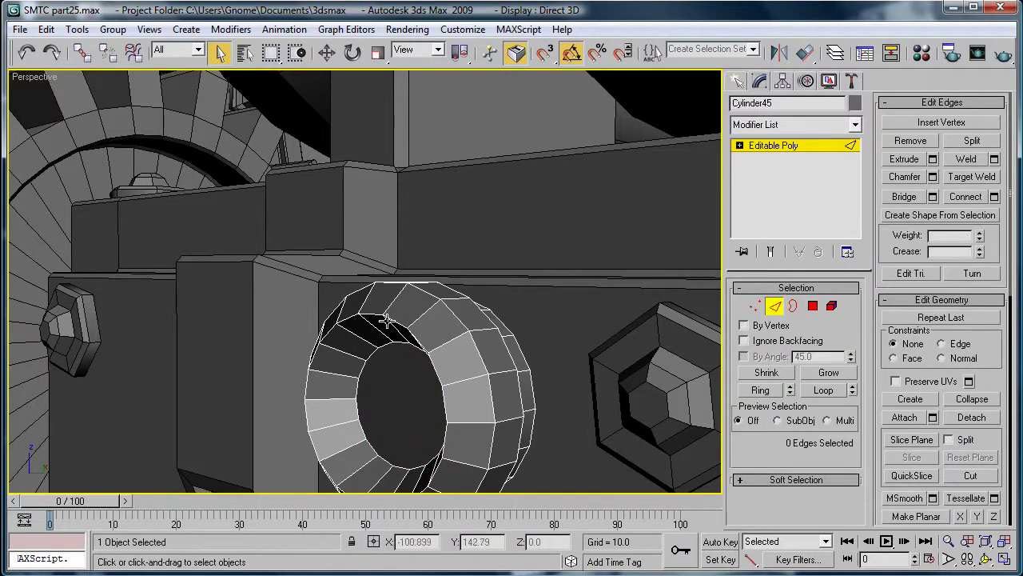
left_click(817, 392)
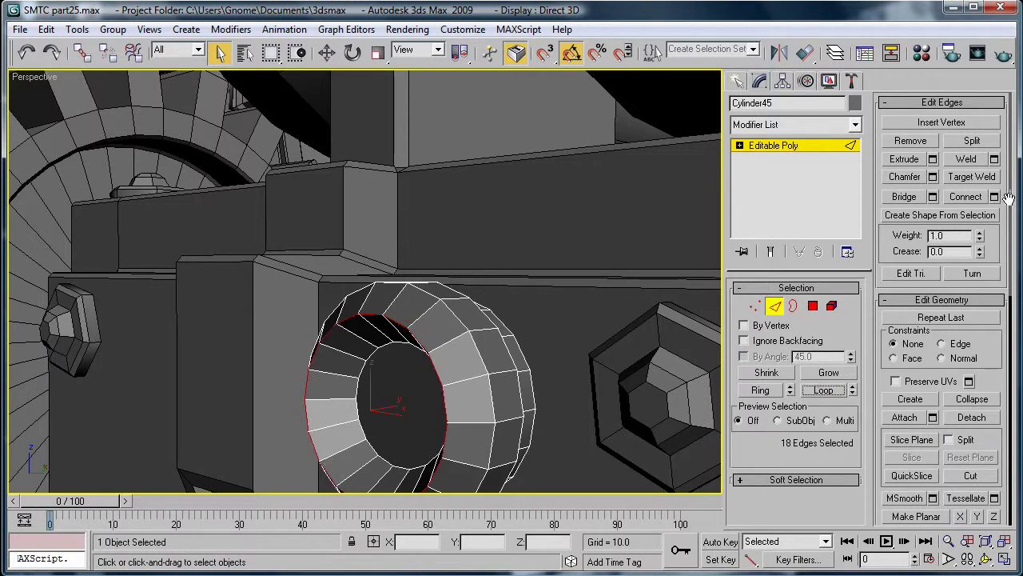
left_click(932, 177)
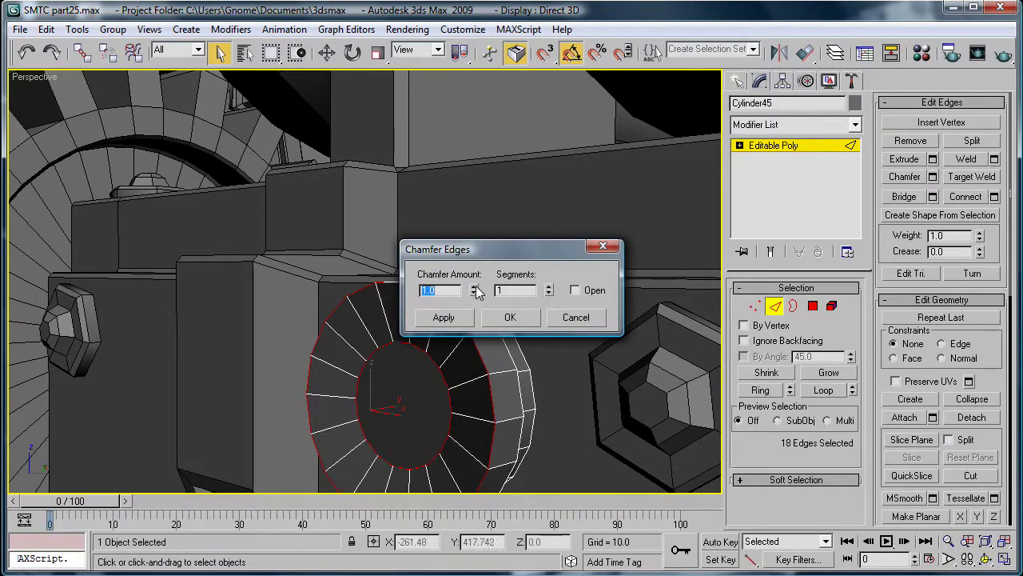
left_click_drag(475, 289, 473, 354)
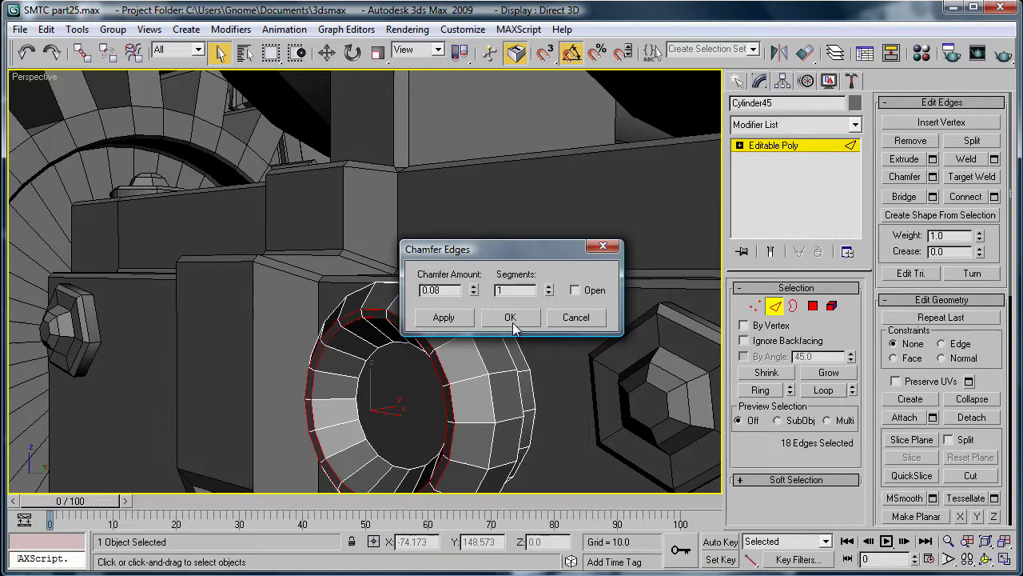
left_click(513, 324)
left_click(768, 148)
Nudge the ring slightly lower on the plate and copy it to the opposite side of the central duct.
scroll(529, 302, "down", 3)
middle_click_drag(530, 302, 578, 296, "alt")
key("w")
middle_click_drag(434, 293, 449, 280)
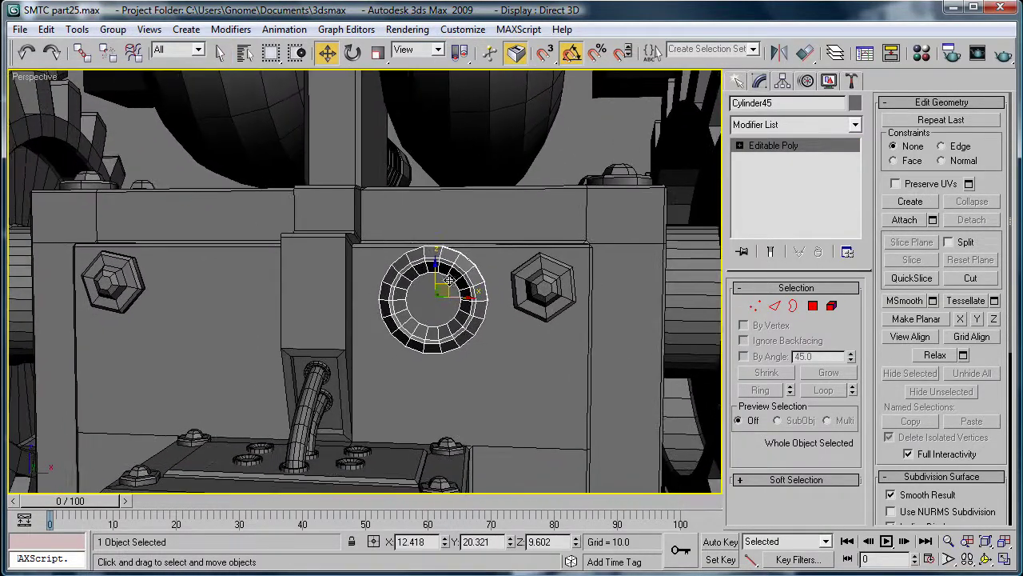
left_click_drag(446, 288, 447, 297)
middle_click_drag(447, 297, 463, 299, "alt")
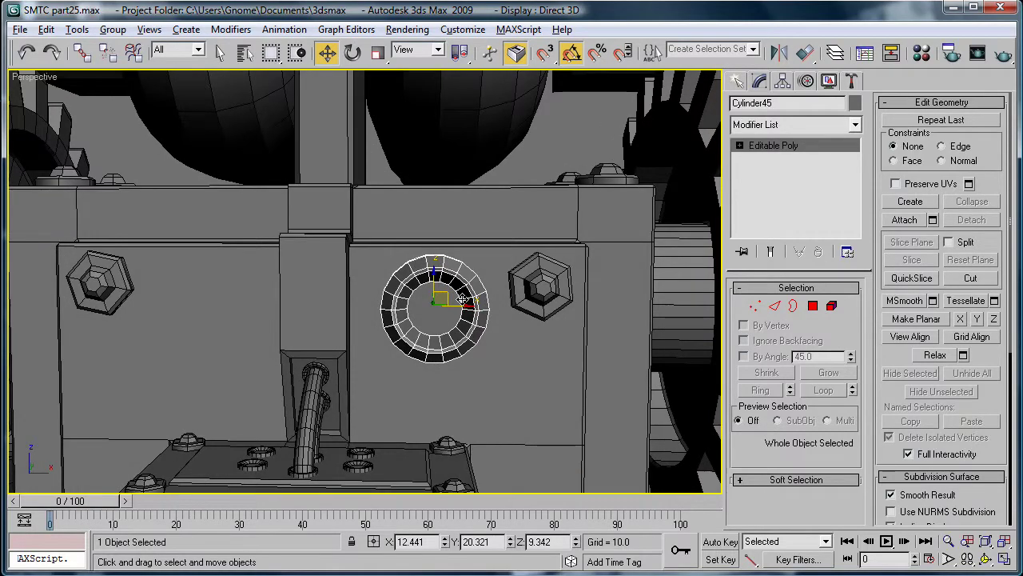
left_click_drag(466, 307, 231, 306, "shift")
left_click(513, 362)
Select both rings and copy them up beside the plate overhanging the gear mechanism.
left_click(452, 282, "ctrl")
mouse_move(472, 271)
middle_mouse_down("alt")
mouse_move(429, 301)
mouse_move(448, 391)
mouse_move(437, 461)
mouse_move(372, 391)
middle_mouse_up("alt")
left_click_drag(316, 396, 480, 224, "shift")
left_click(514, 361)
Rotate the two copied rings to face downward and raise them against the underside of the overhanging plate.
mouse_move(514, 266)
middle_mouse_down()
mouse_move(502, 318)
mouse_move(514, 289)
middle_mouse_up()
scroll(501, 318, "up", 3)
key("e")
left_click_drag(569, 254, 617, 289)
key("w")
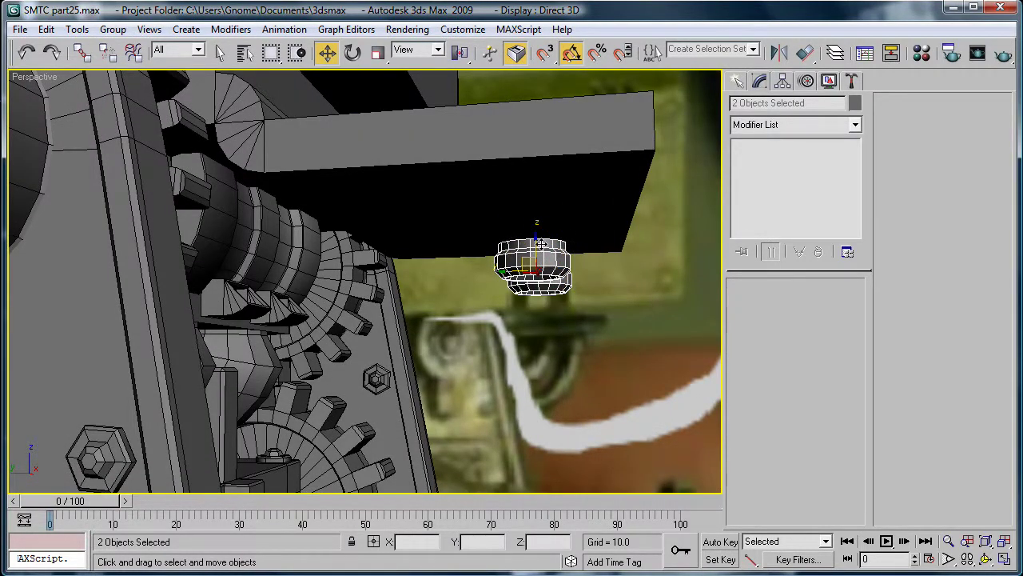
left_click_drag(534, 249, 539, 206)
middle_click_drag(543, 256, 415, 258)
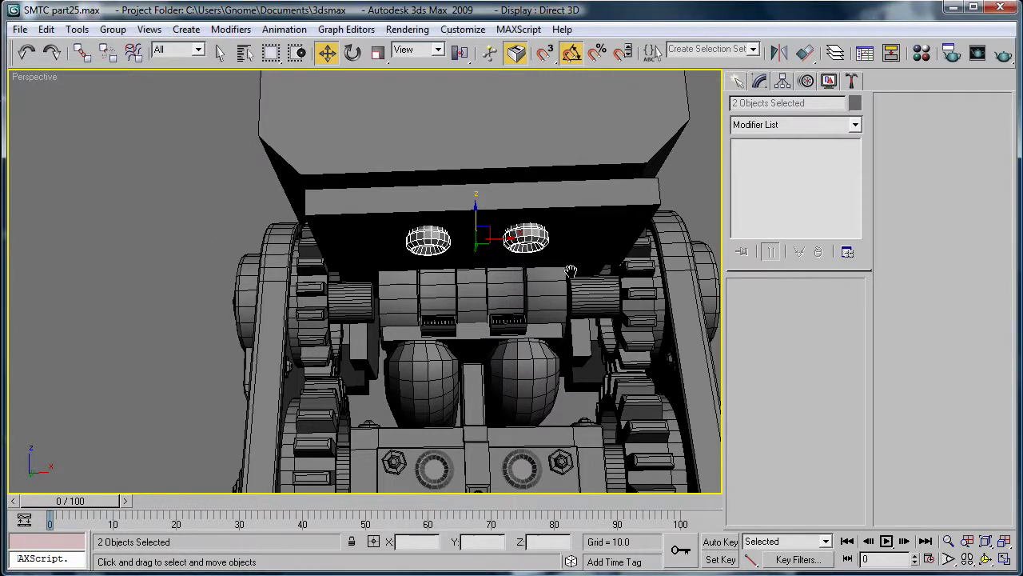
middle_click_drag(566, 265, 616, 308, "alt")
Create a free Hose primitive about 4.1 high, starting inside one of the rings under the overhanging plate.
left_click(738, 81)
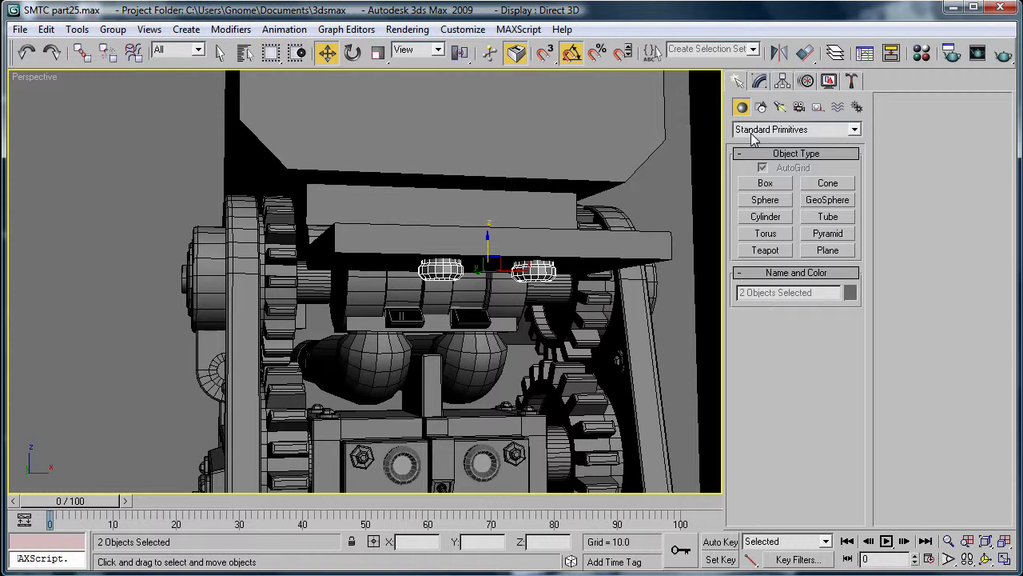
left_click(752, 130)
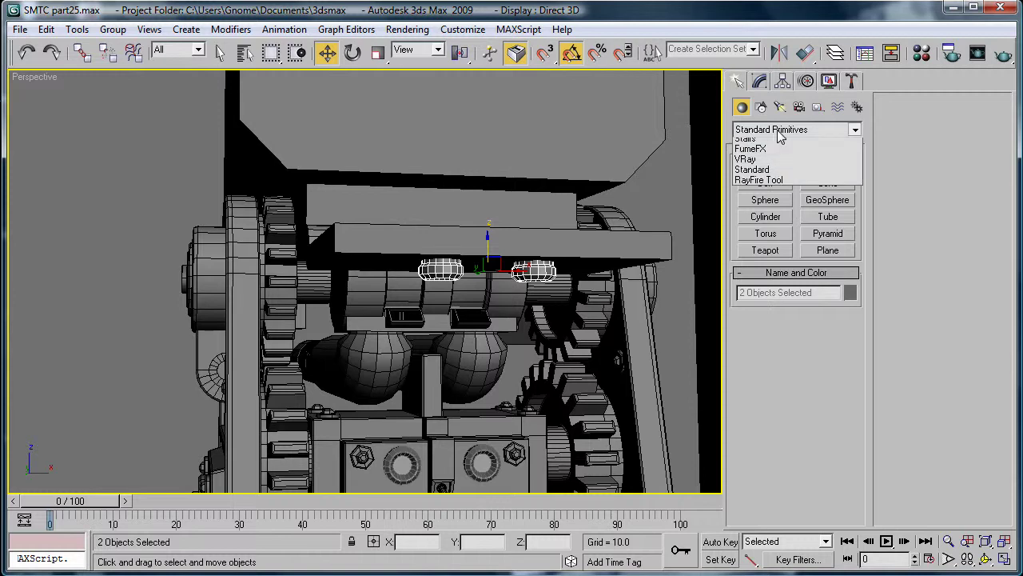
left_click(781, 152)
left_click(828, 267)
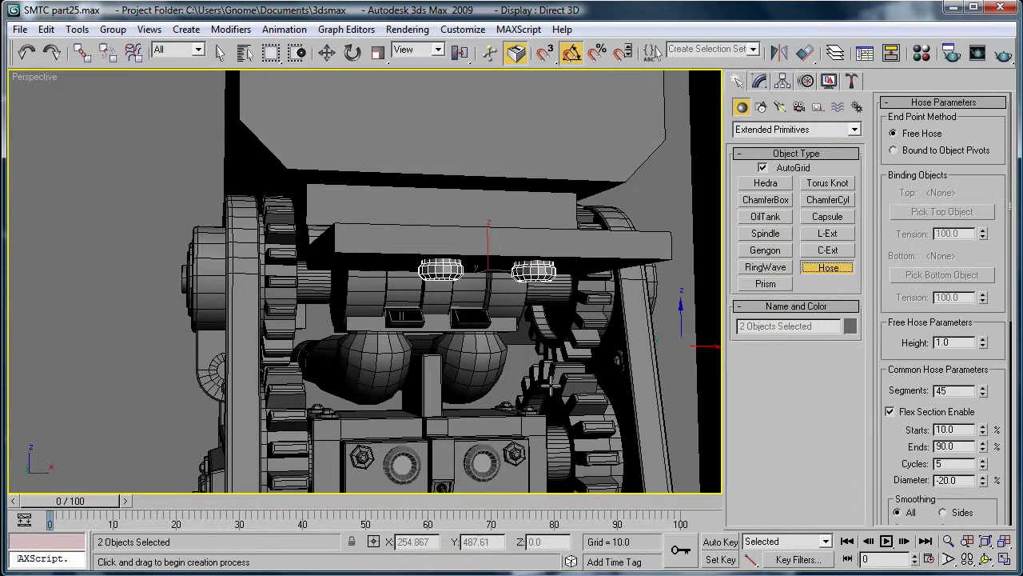
scroll(520, 343, "up", 10)
middle_click_drag(468, 183, 452, 411)
scroll(457, 367, "down", 3)
middle_click_drag(451, 343, 448, 393)
scroll(438, 328, "down", 4)
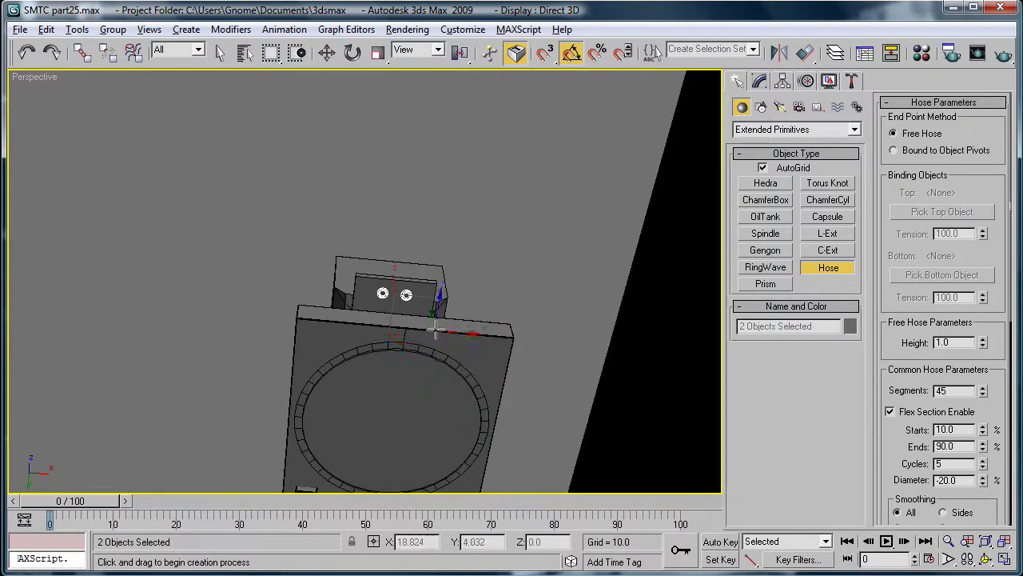
scroll(424, 292, "up", 6)
middle_click_drag(434, 329, 434, 263, "alt")
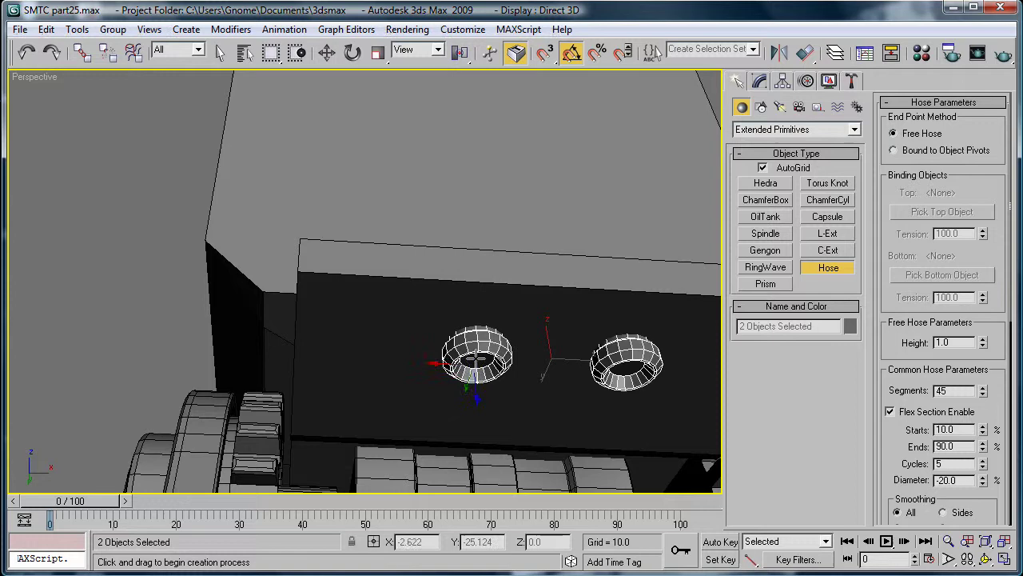
left_click(475, 374)
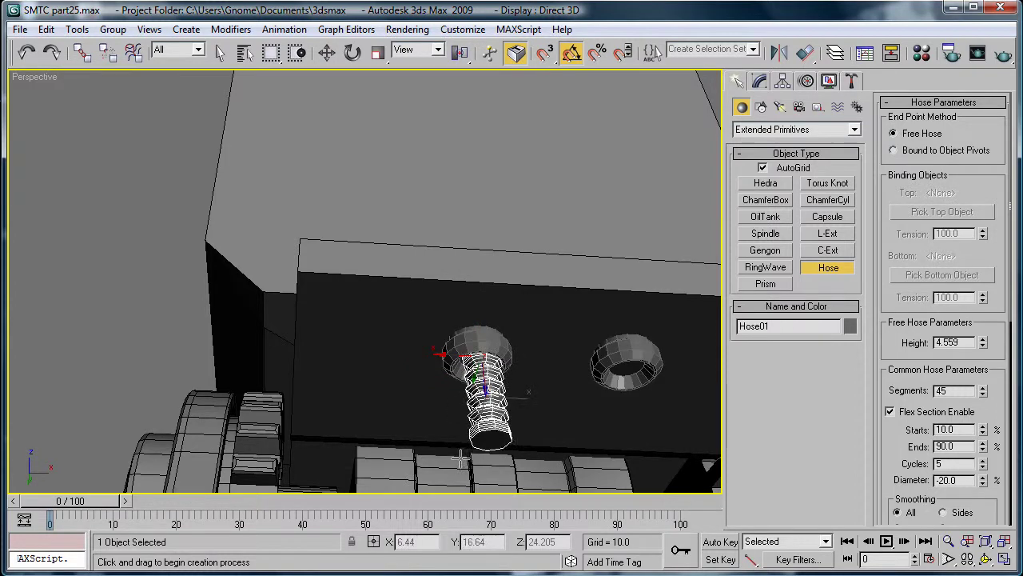
left_click(485, 440)
Set the hose's end point method to Bound to Object Pivots.
middle_click_drag(508, 360, 516, 294)
scroll(514, 303, "down", 3)
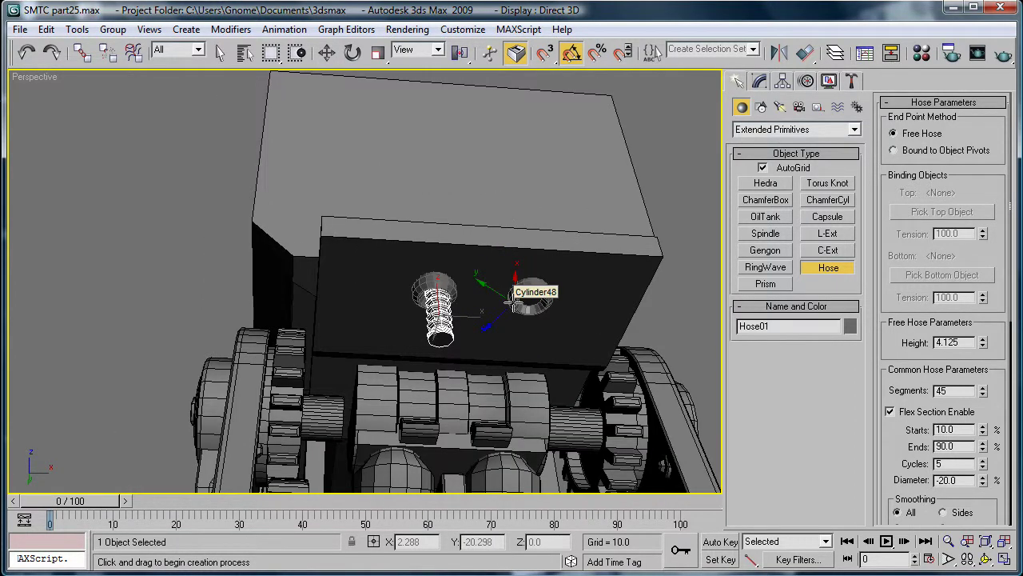
middle_click_drag(475, 336, 486, 279)
scroll(487, 279, "up", 3)
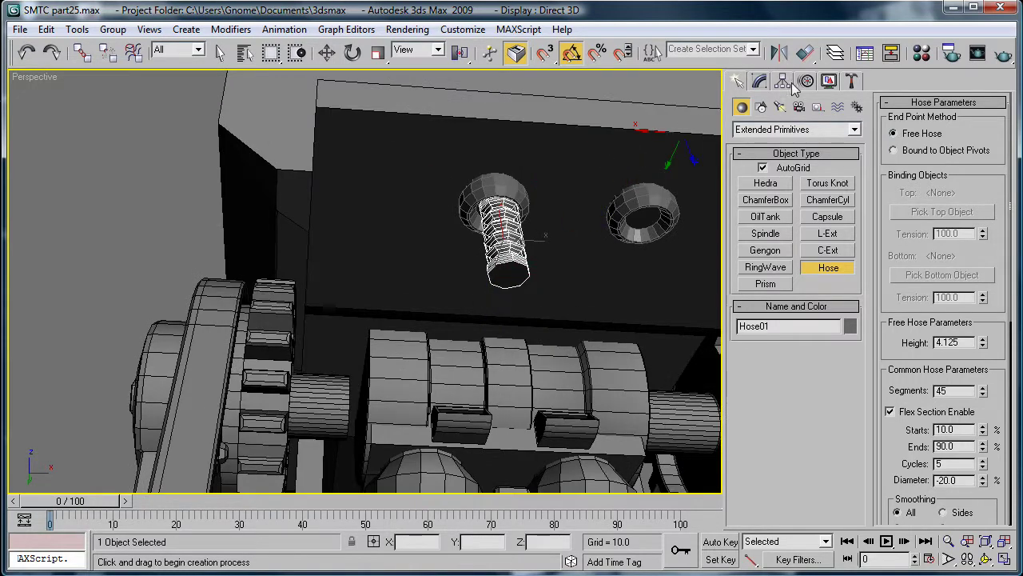
left_click(758, 83)
middle_click_drag(504, 371, 507, 298, "alt")
left_click(748, 337)
Bind the hose's top to the ring it starts in under the plate and its bottom to the gear housing ring below.
middle_click_drag(508, 251, 501, 272)
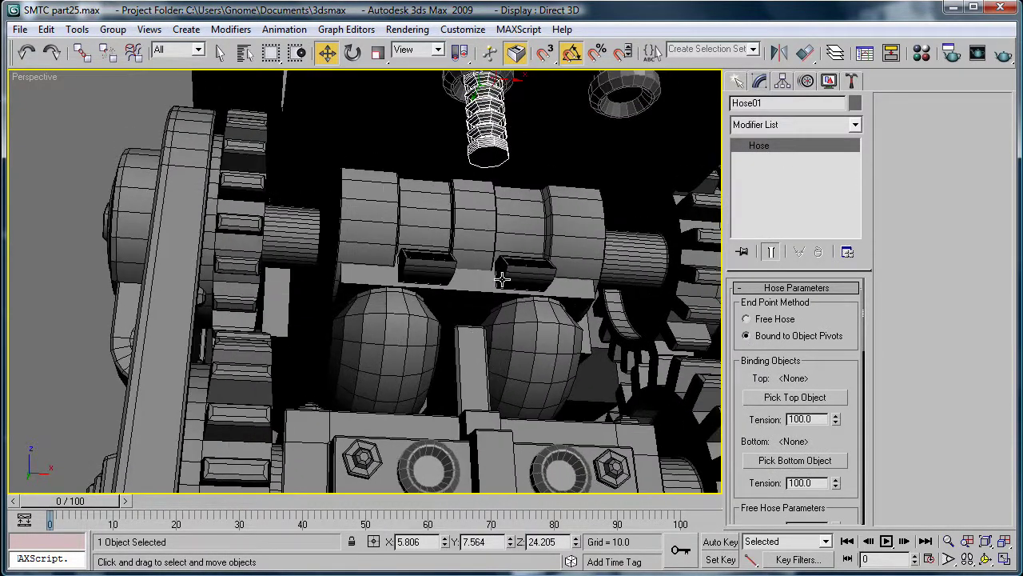
scroll(502, 272, "down", 3)
left_click(768, 400)
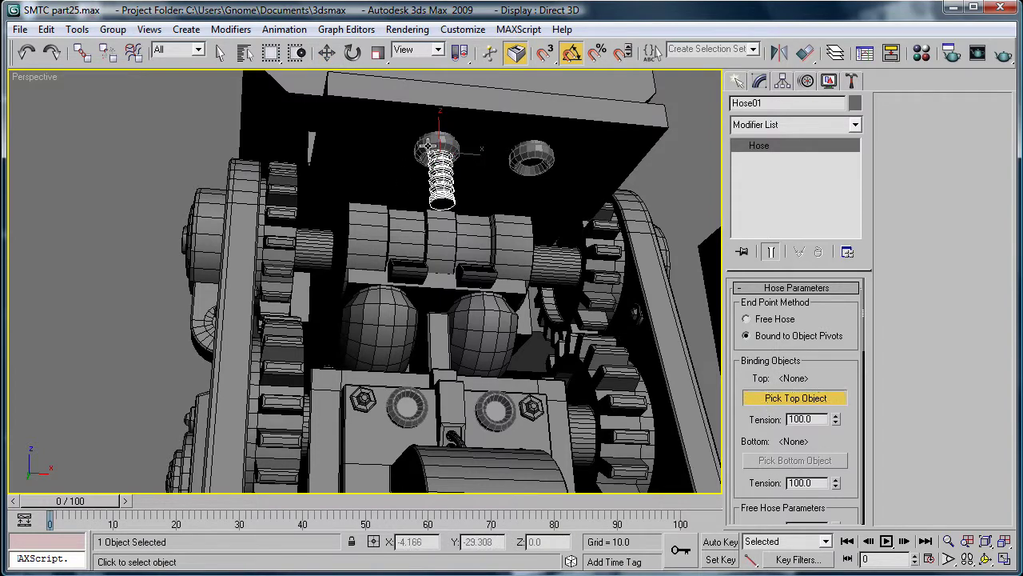
left_click(432, 146)
left_click(771, 462)
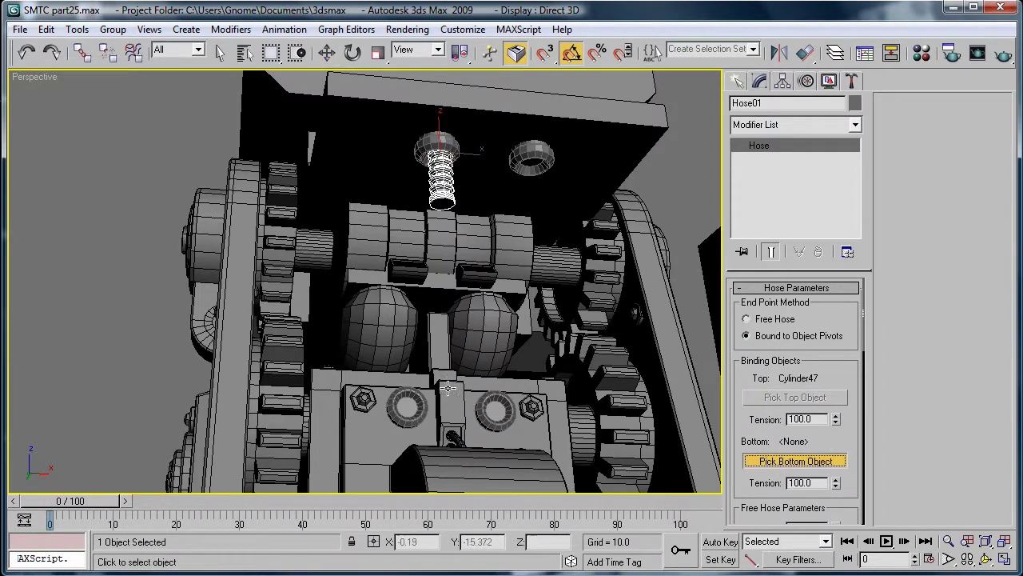
left_click(401, 397)
Set the hose's top tension to 0 and its bottom tension to 17.
middle_click_drag(482, 330, 514, 415, "alt")
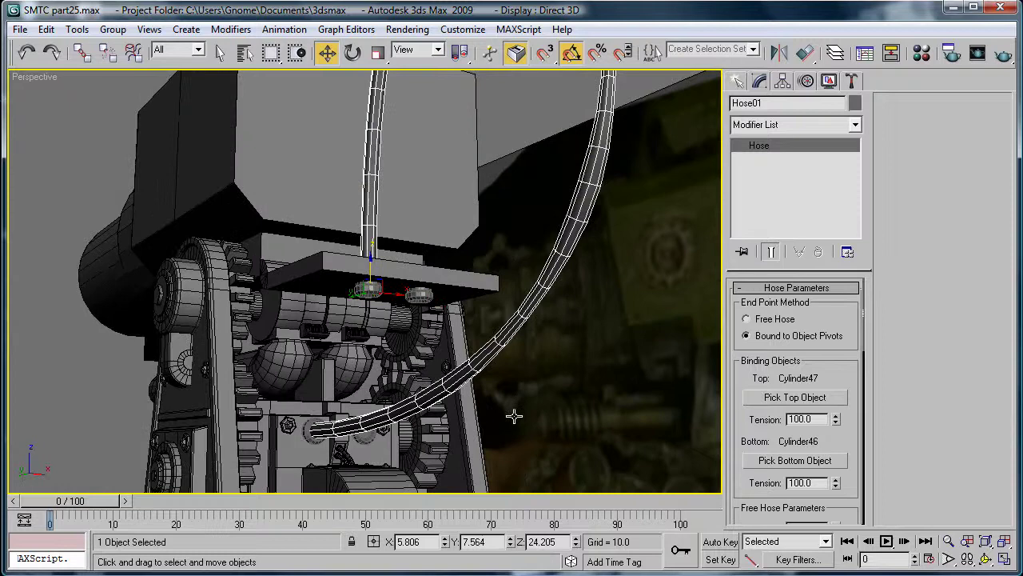
left_click_drag(837, 420, 838, 520)
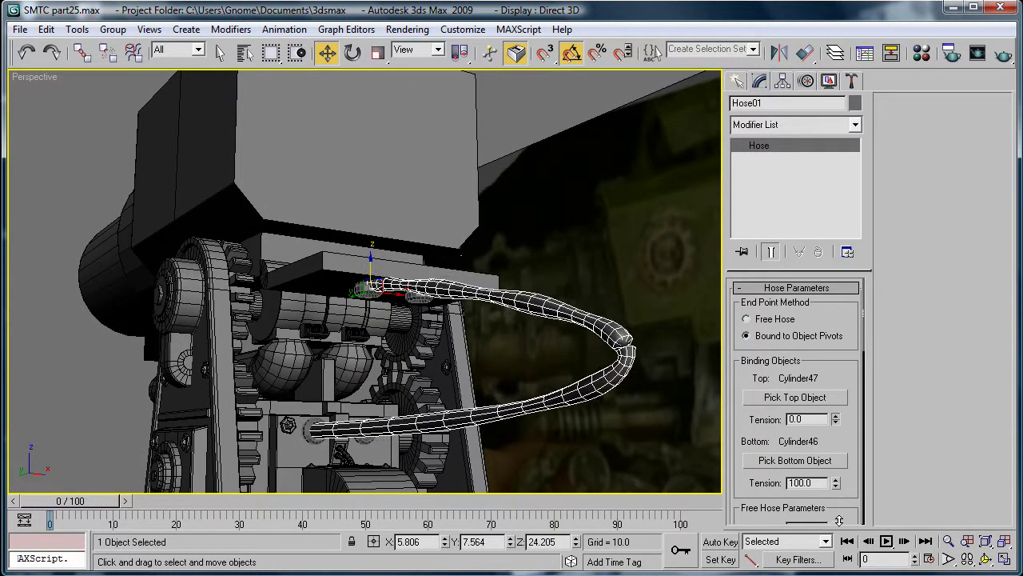
left_click_drag(837, 484, 836, 543)
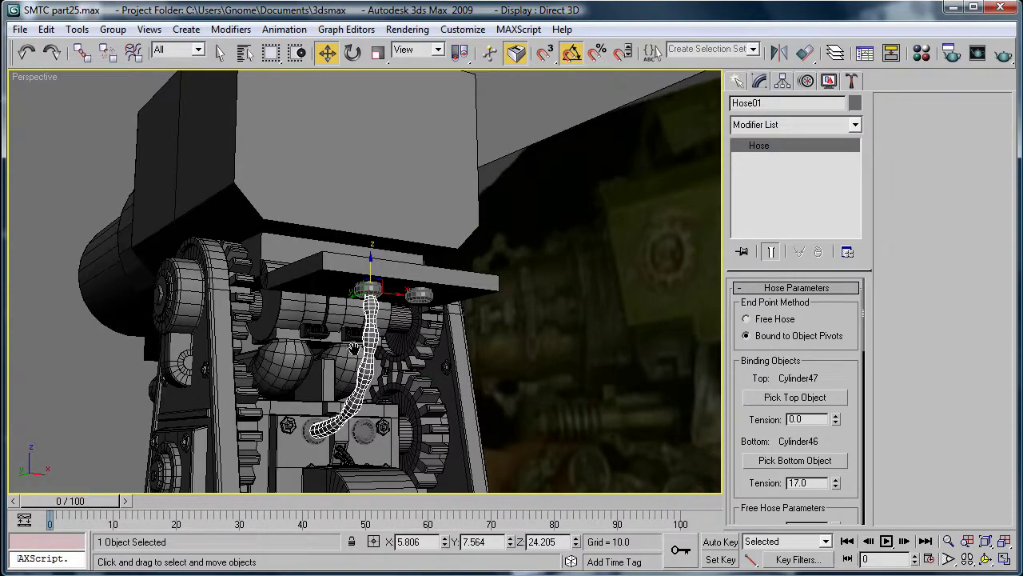
Disable the hose's flex section so that it has a smooth, constant diameter.
scroll(359, 331, "up", 4)
middle_click_drag(354, 349, 340, 263)
scroll(416, 235, "up", 4)
middle_click_drag(374, 320, 476, 268)
scroll(380, 336, "down", 10)
left_click_drag(759, 439, 752, 210)
left_click_drag(771, 367, 743, 433)
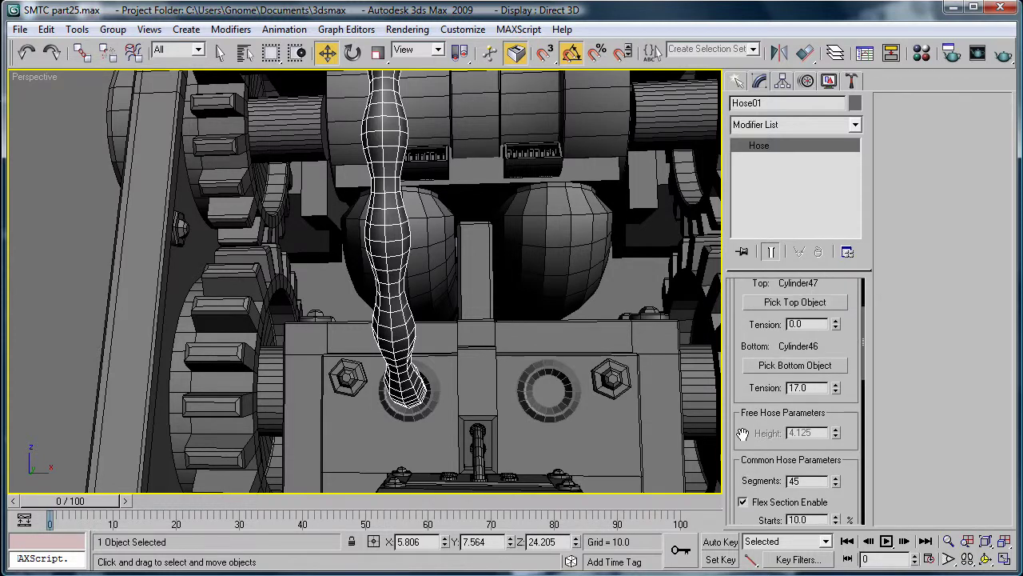
left_click_drag(803, 350, 866, 280)
left_click_drag(888, 375, 887, 323)
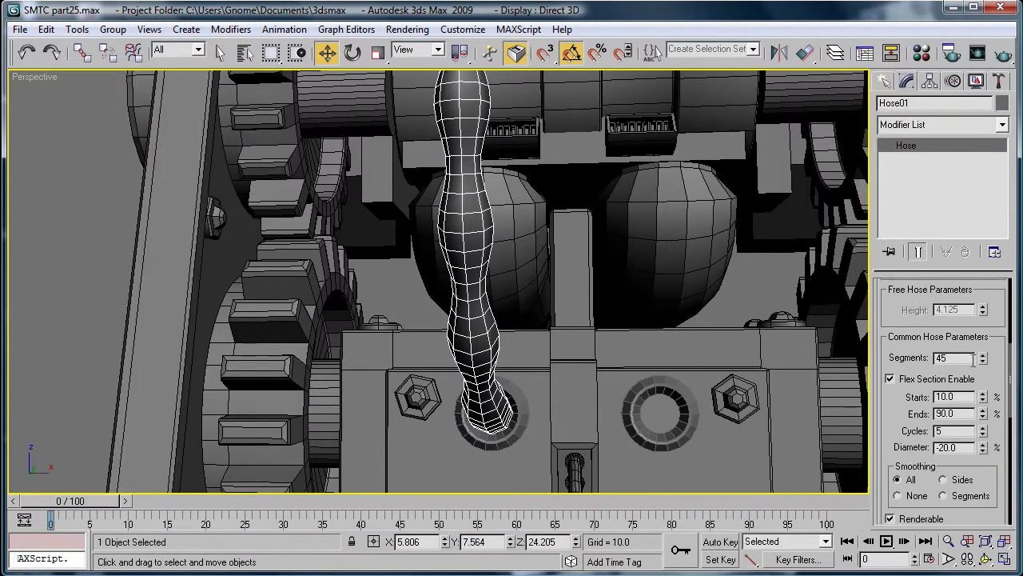
scroll(888, 373, "down", 1)
left_click(890, 340)
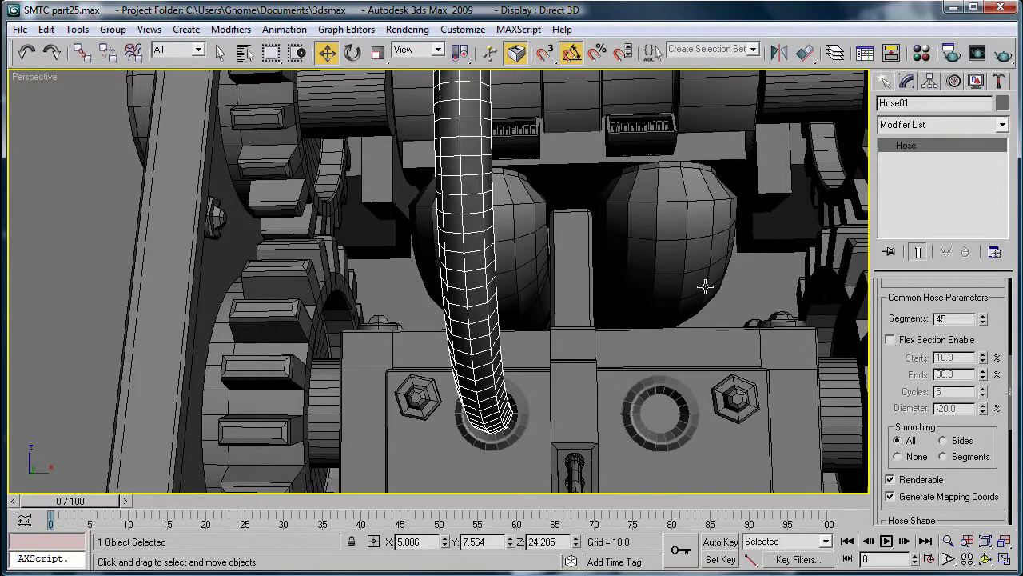
Rotate only the pivot of the hose's upper ring by 25 degrees about X.
middle_click_drag(709, 285, 567, 267, "alt")
middle_click_drag(557, 144, 572, 226, "alt")
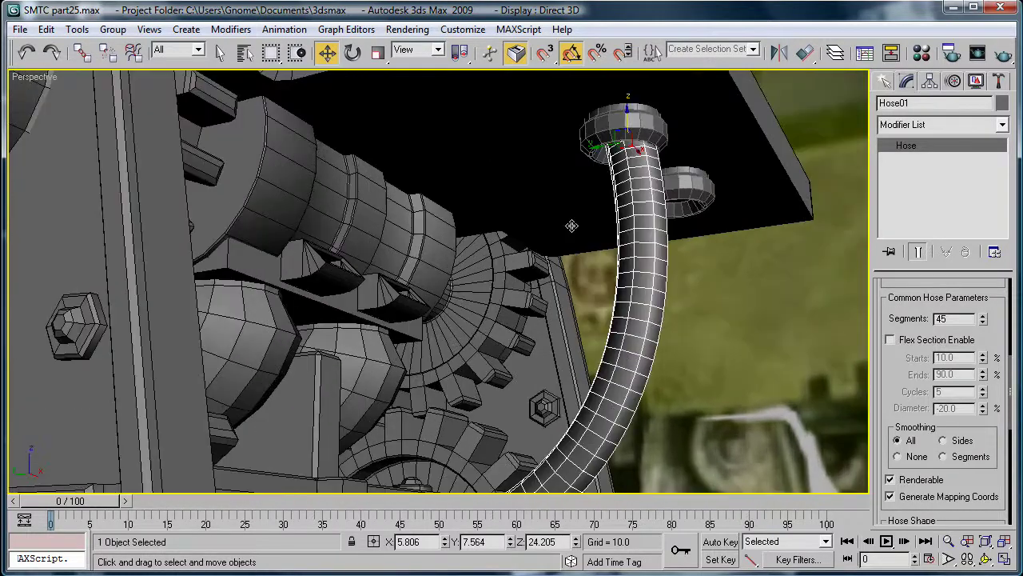
left_click(589, 120)
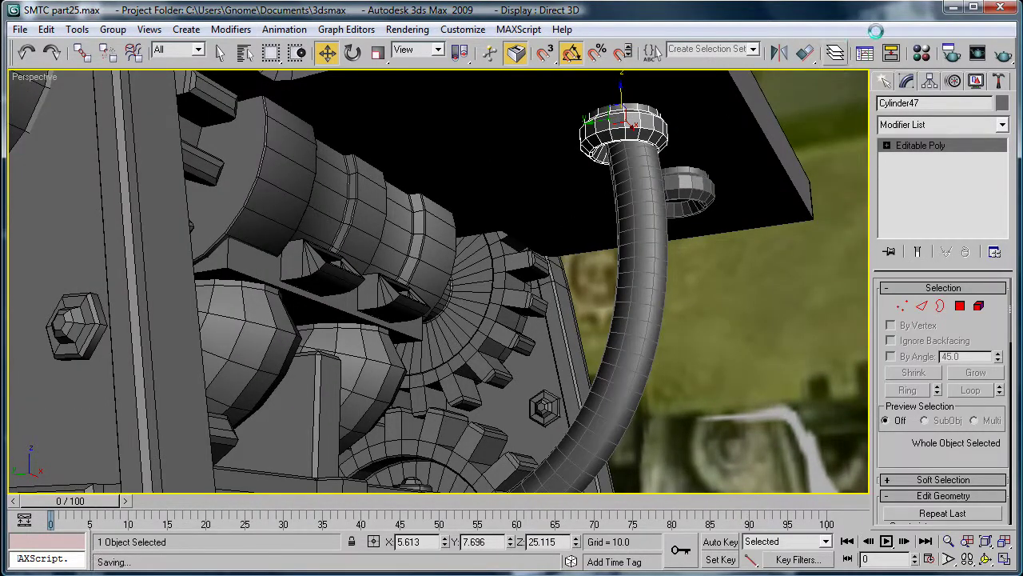
left_click(928, 81)
left_click(943, 183)
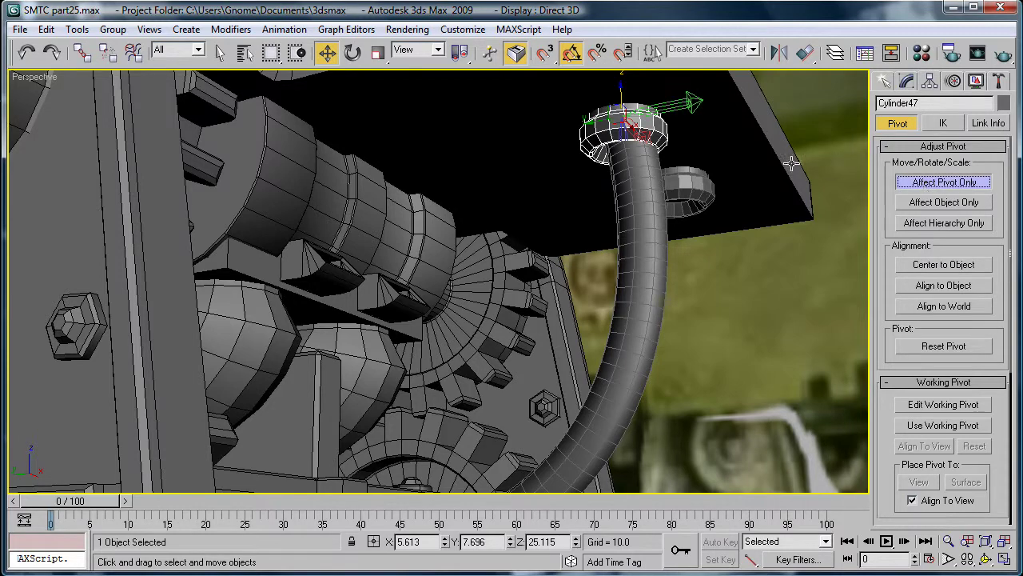
key("e")
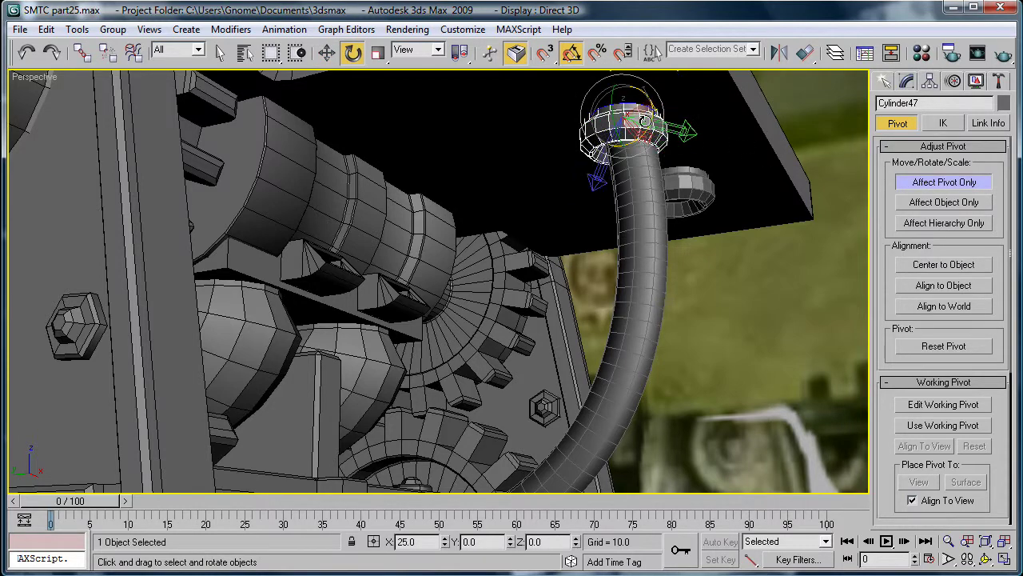
left_click(953, 182)
Set the first hose's top tension to 2.
middle_click_drag(680, 194, 699, 150, "alt")
left_click(659, 200)
left_click(908, 81)
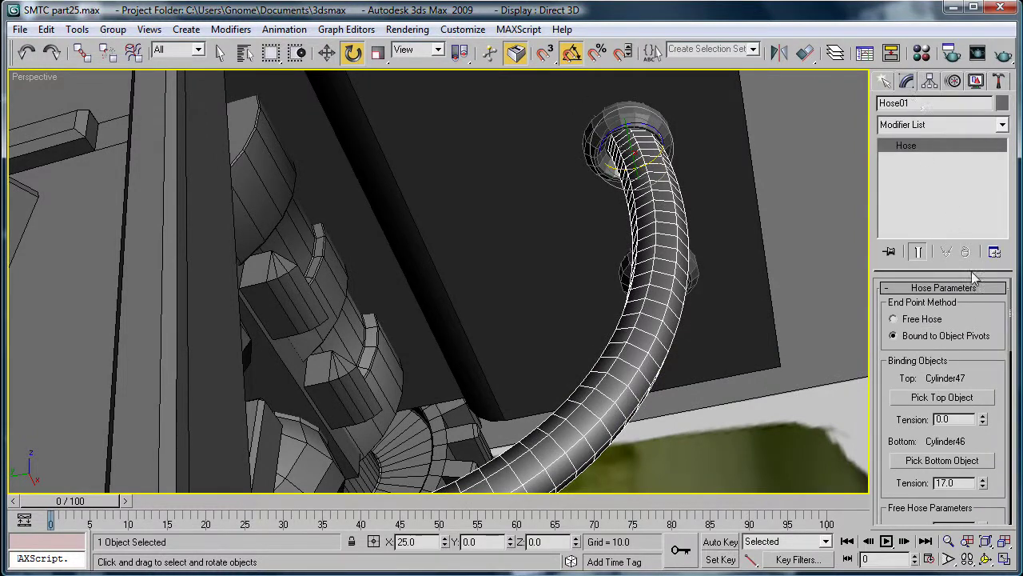
mouse_move(982, 416)
left_mouse_down()
mouse_move(987, 403)
mouse_move(993, 414)
left_mouse_up()
middle_click_drag(760, 331, 689, 398, "alt")
left_click_drag(915, 430, 911, 196)
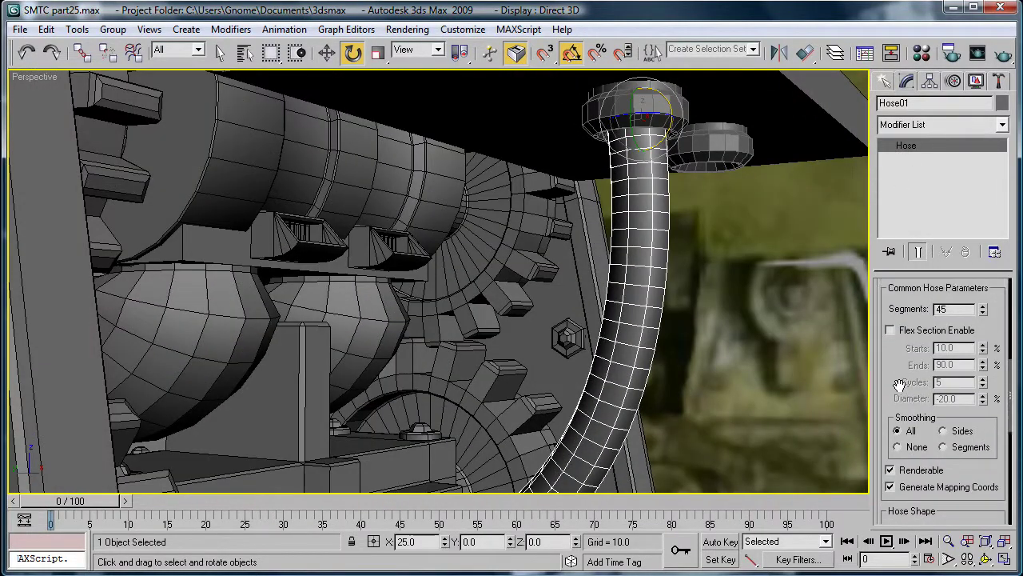
left_click_drag(899, 384, 904, 305)
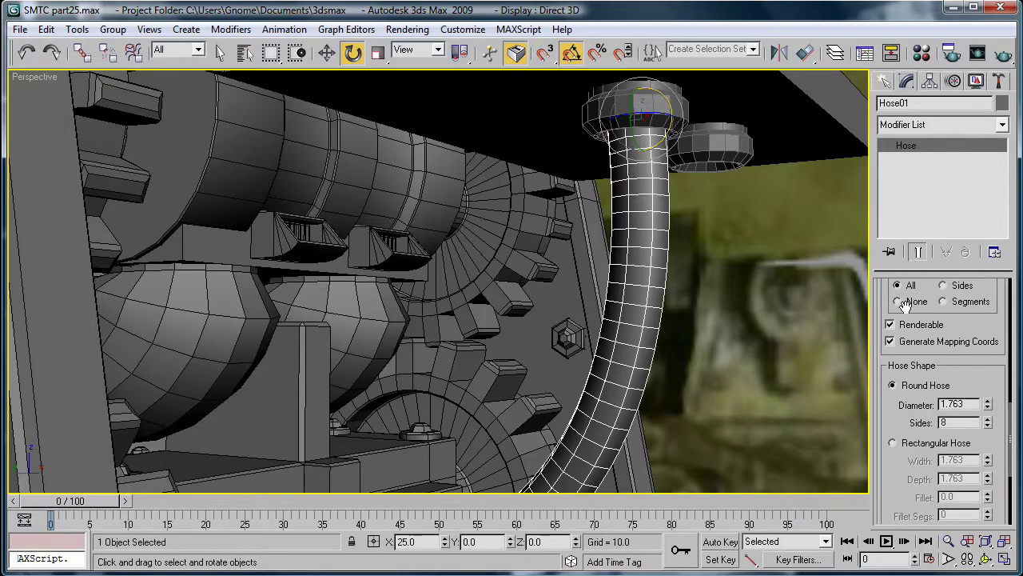
left_click_drag(889, 413, 886, 299)
Copy the hose about 7.1 units along X to the second pair of rings.
scroll(686, 330, "down", 3)
scroll(687, 331, "down", 4)
middle_click_drag(686, 331, 487, 243, "alt")
scroll(501, 302, "up", 5)
key("w")
left_click_drag(437, 119, 618, 120, "shift")
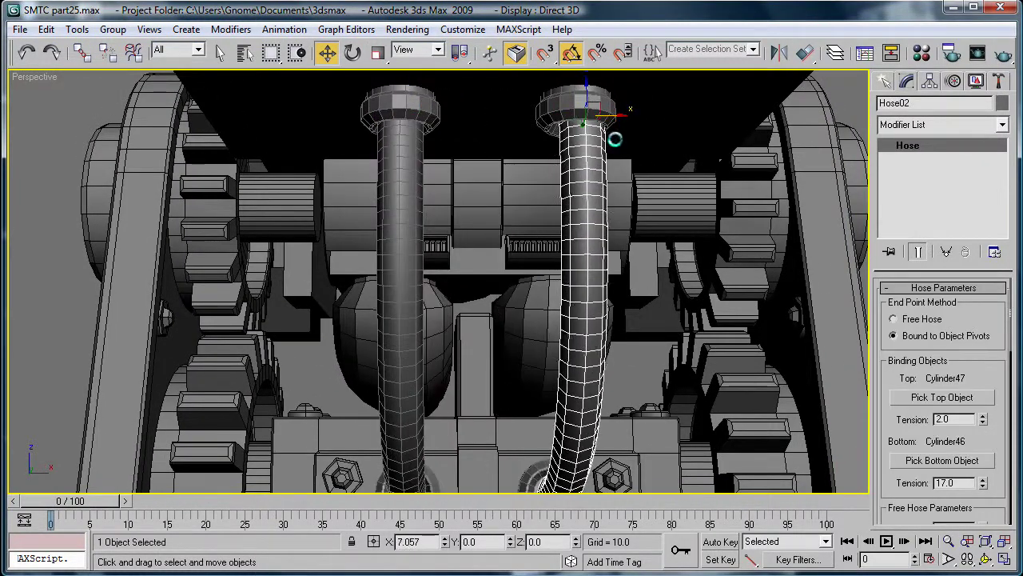
left_click(511, 364)
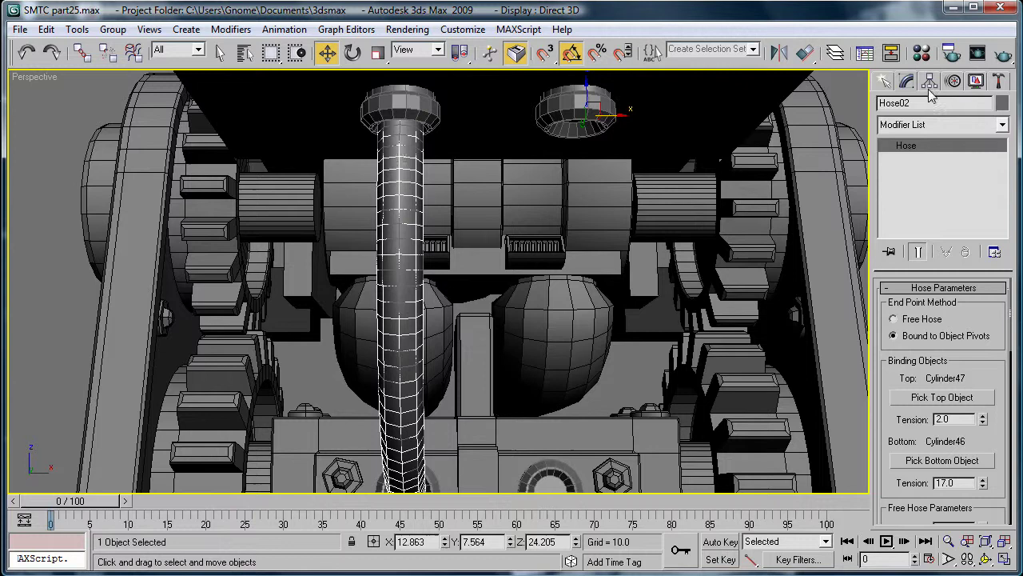
Bind the copied hose's top to the second ring under the plate and its bottom to the second gear housing ring.
left_click(947, 397)
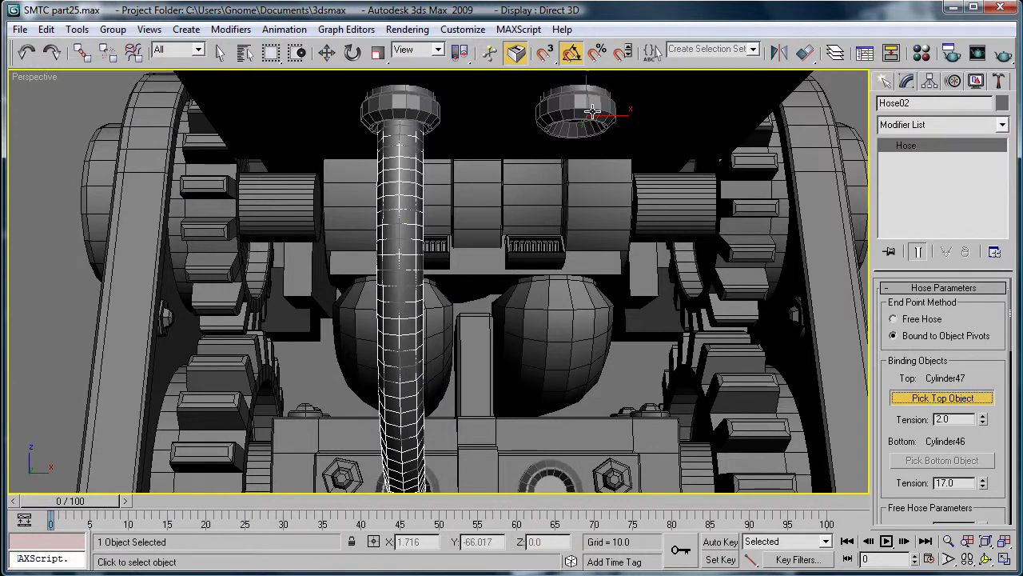
left_click(591, 111)
left_click(907, 463)
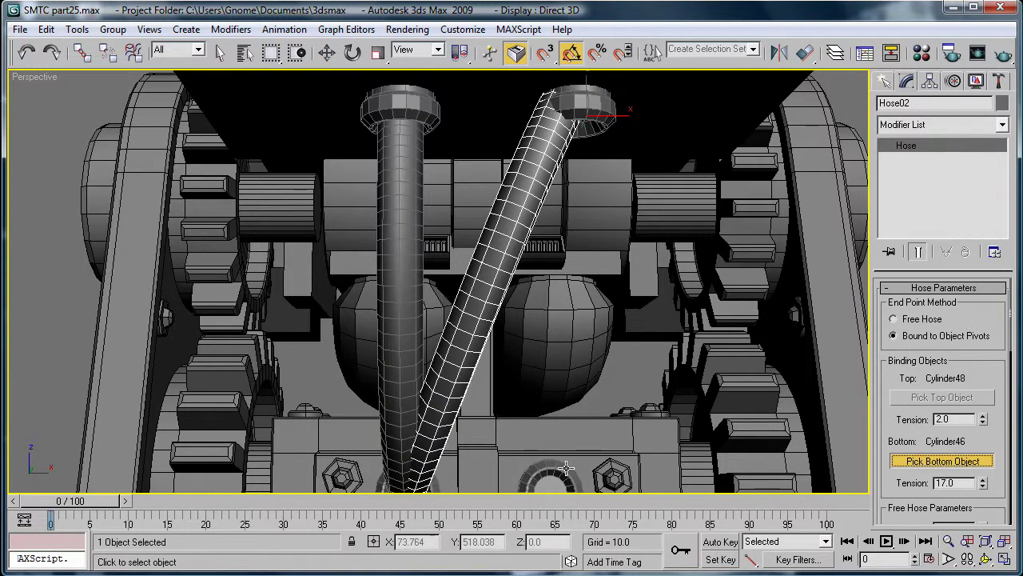
left_click(566, 468)
Adjust the copied hose's top tension to 4.
scroll(566, 467, "down", 3)
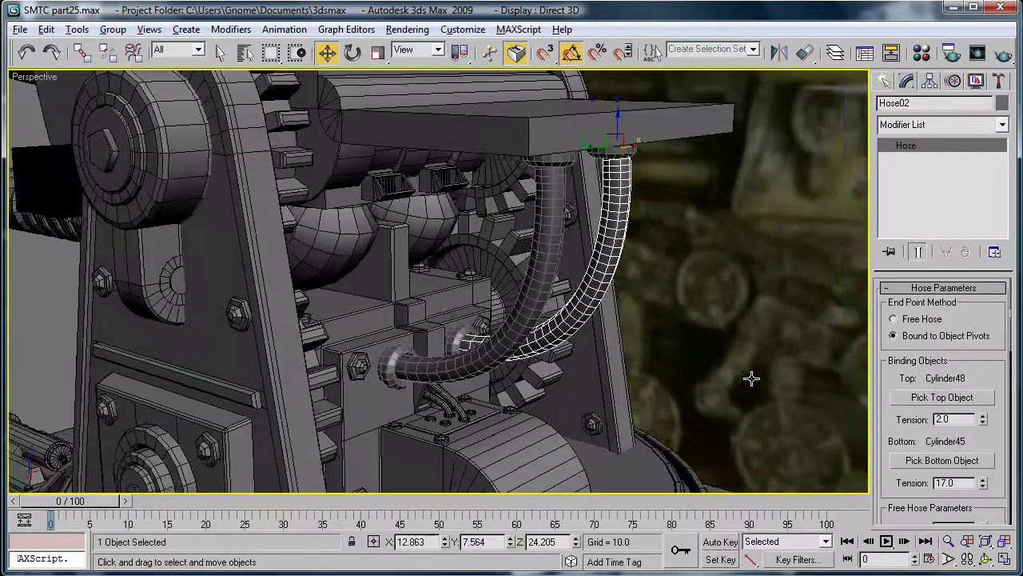
middle_click_drag(752, 379, 765, 331, "alt")
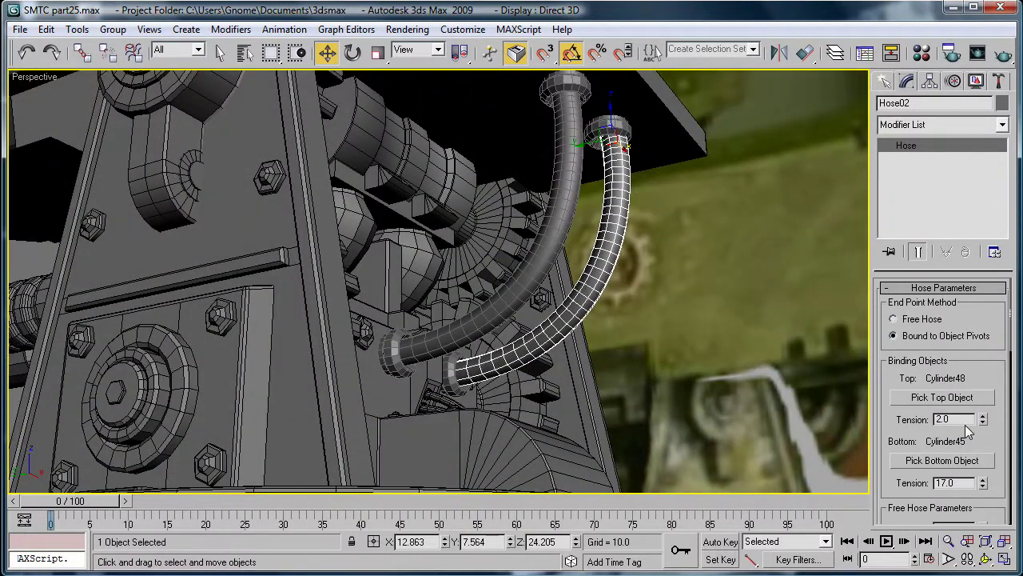
left_click_drag(982, 422, 987, 429)
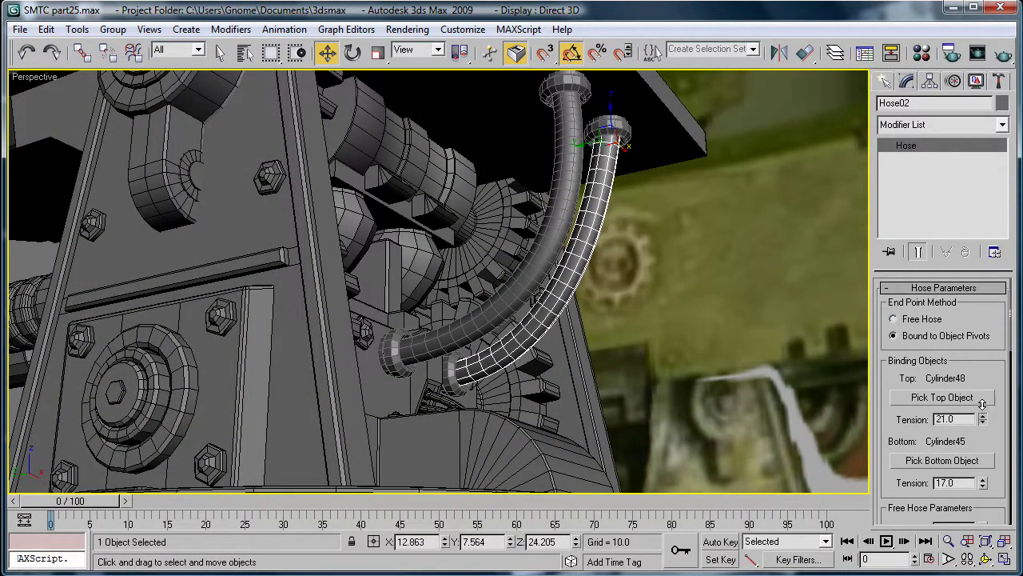
middle_click_drag(585, 154, 558, 180, "alt")
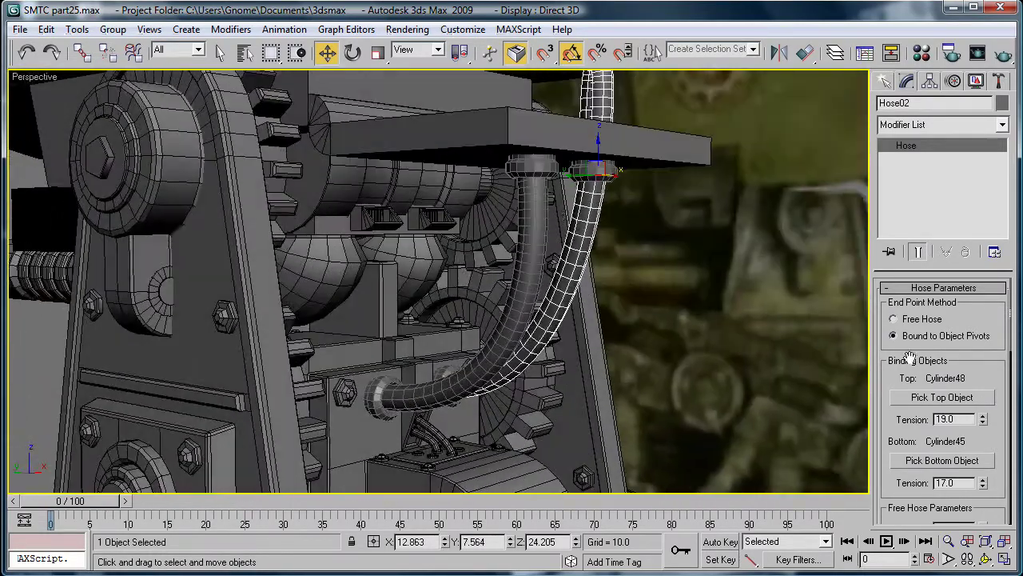
right_click(984, 423)
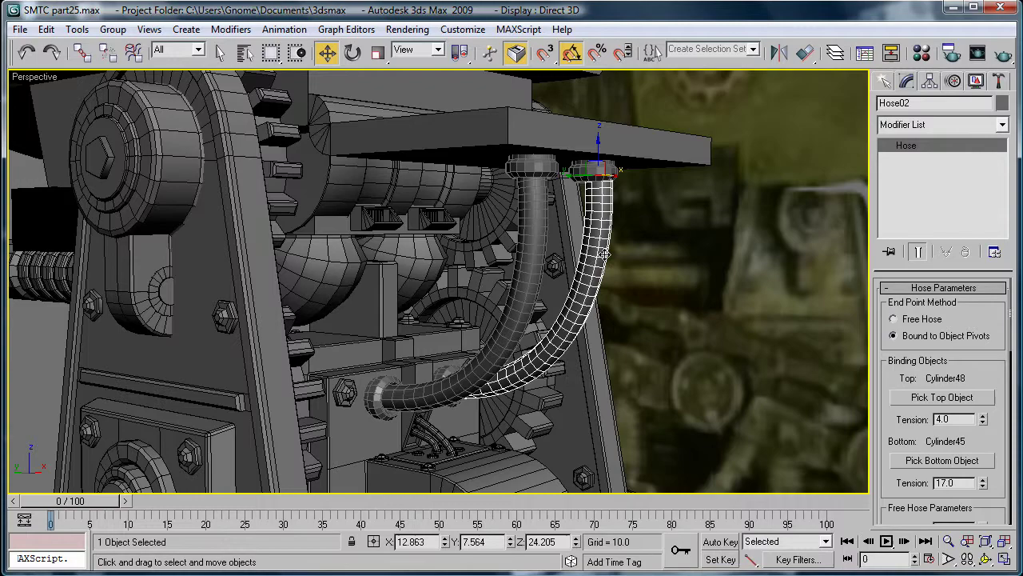
Move the copied hose about 0.35 units along Y at its upper ring, and deselect it.
middle_click_drag(604, 254, 383, 187, "alt")
scroll(415, 163, "up", 3)
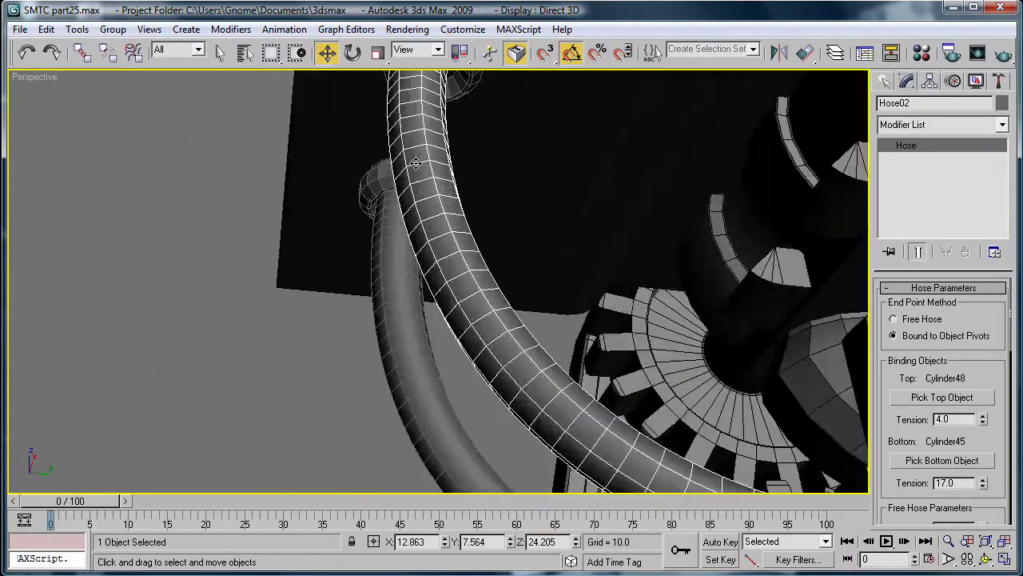
middle_click_drag(474, 164, 464, 233)
left_click_drag(447, 146, 460, 148)
scroll(538, 260, "down", 3)
middle_click_drag(570, 310, 759, 371, "alt")
scroll(758, 372, "down", 4)
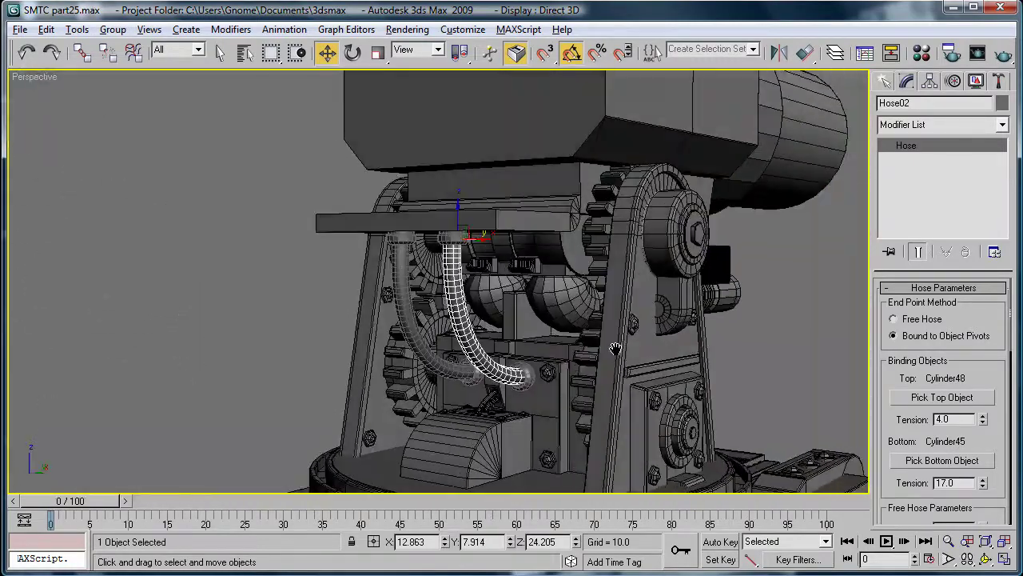
left_click(124, 296)
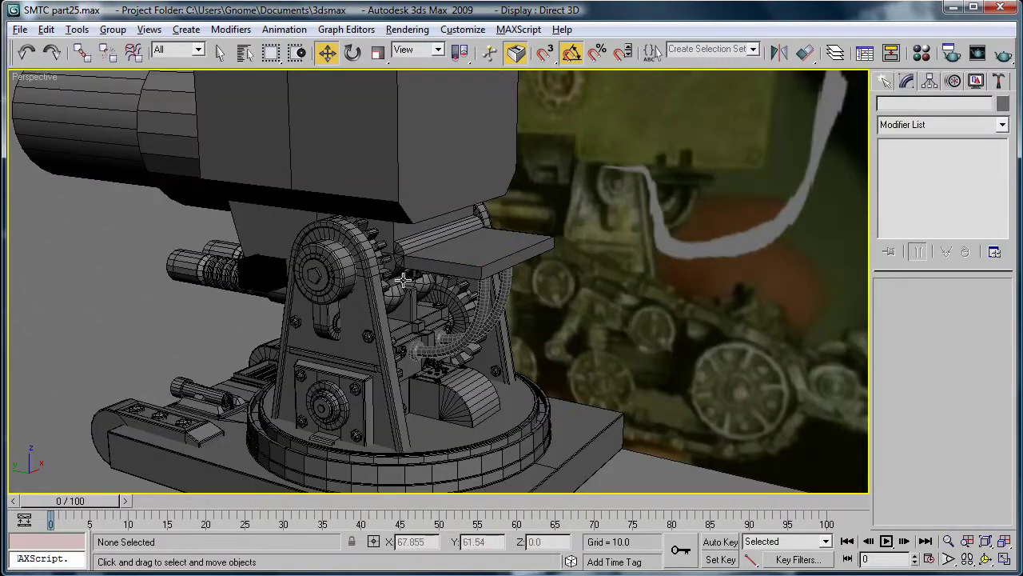
Create a thin box about 4.8 by 11.5 and 0.16 high on the plate's underside, surrounding both upper rings.
middle_click_drag(404, 279, 376, 248, "alt")
scroll(376, 248, "up", 4)
scroll(398, 243, "up", 4)
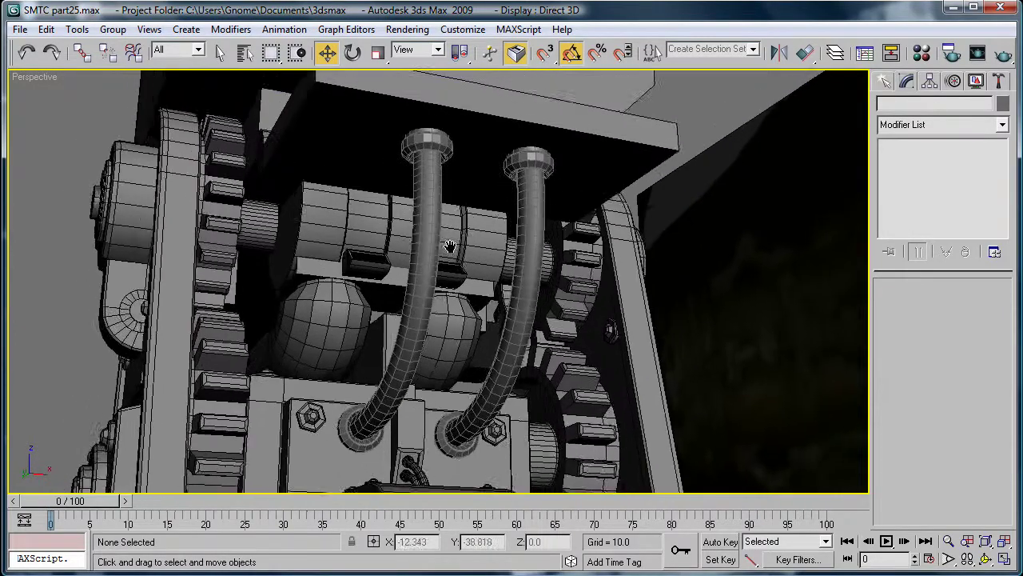
scroll(493, 294, "down", 2)
middle_click_drag(495, 294, 483, 368)
left_click(884, 82)
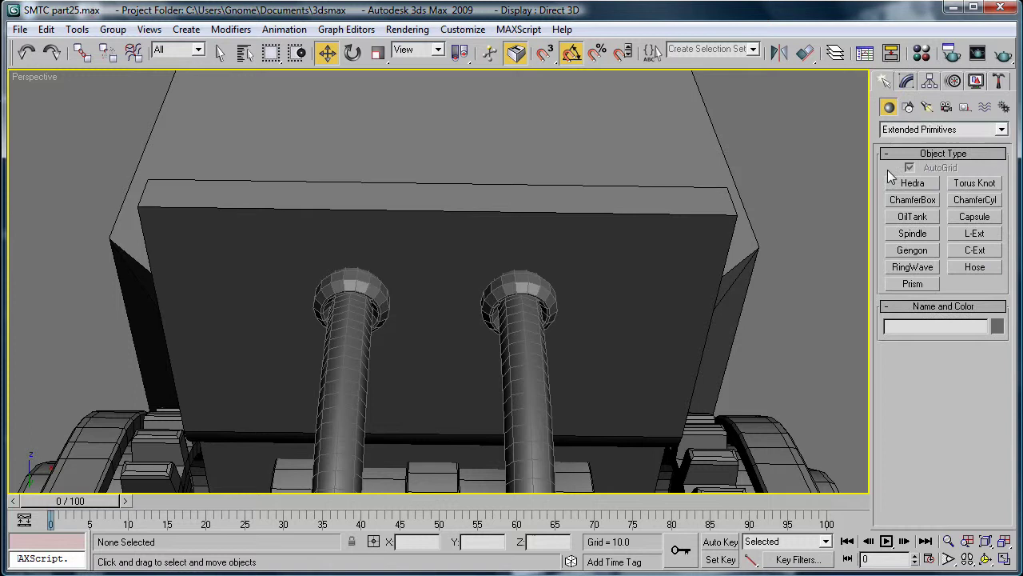
left_click(943, 128)
left_click(919, 140)
left_click(913, 183)
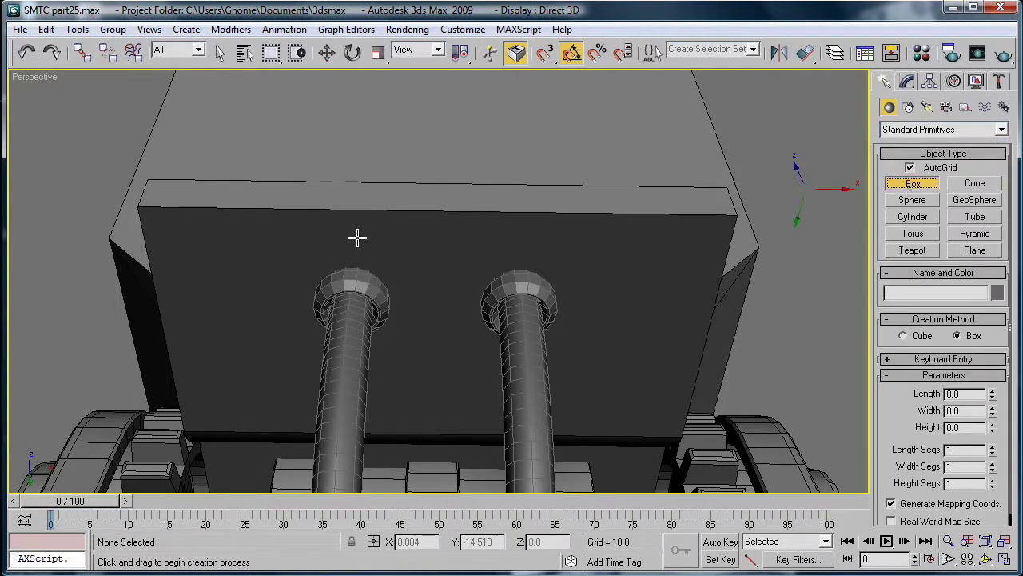
left_click_drag(295, 249, 571, 342)
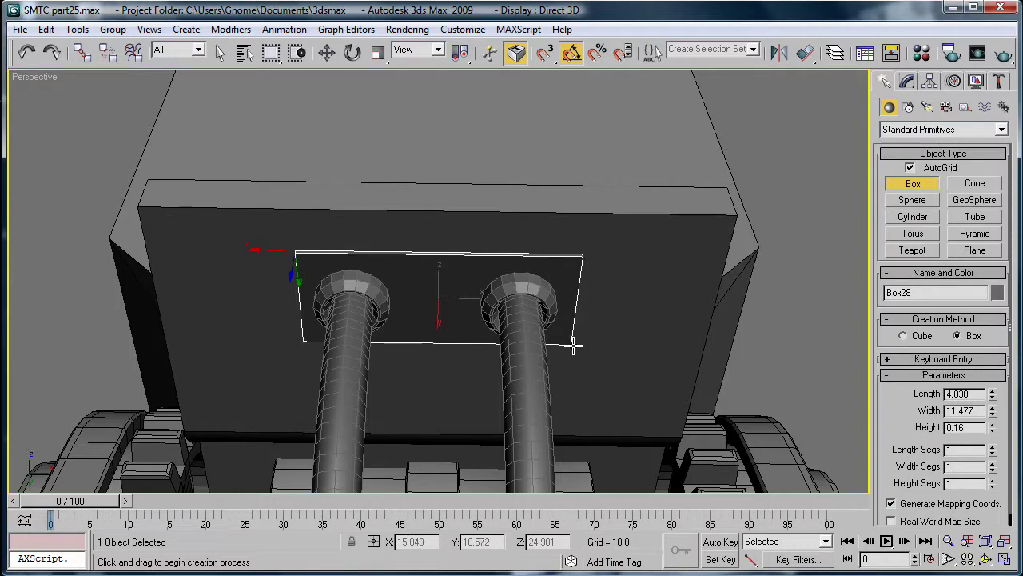
left_click(574, 344)
Set the thin box's height to 0.19 and shift it about -0.12 along Y around the rings.
left_click(909, 81)
middle_click_drag(479, 240, 533, 274, "alt")
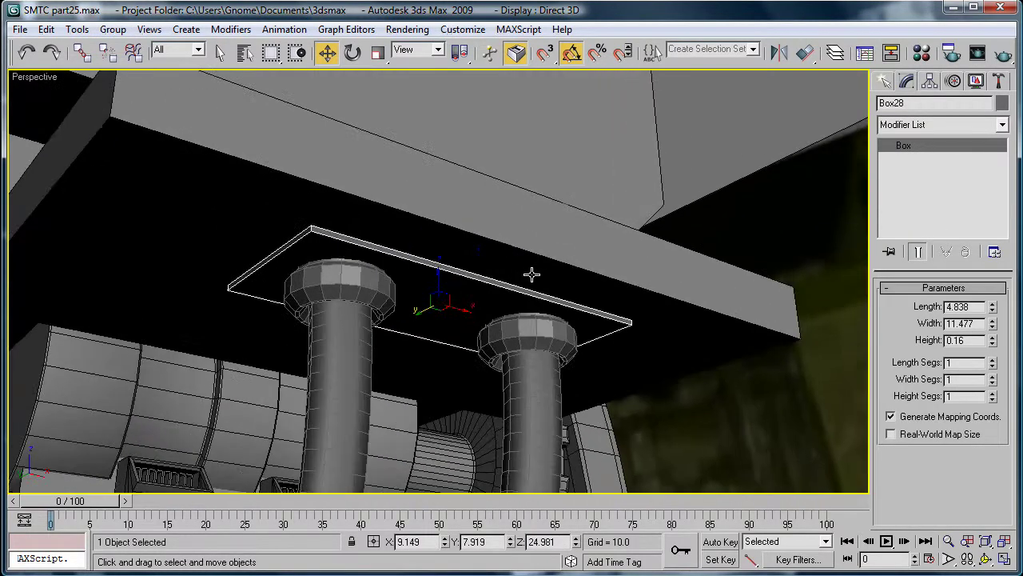
middle_click_drag(410, 284, 464, 355)
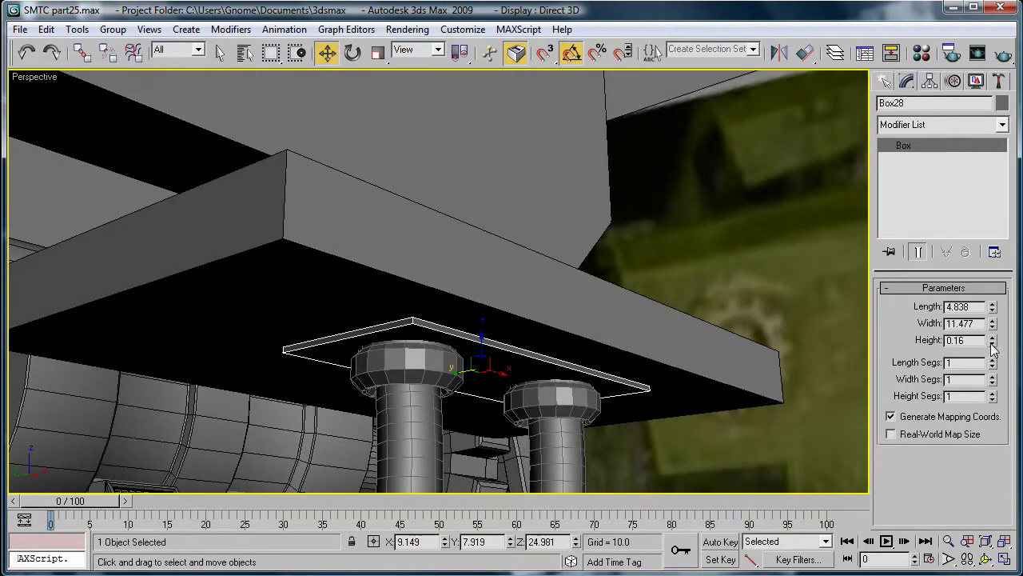
left_click_drag(991, 345, 992, 341)
middle_click_drag(345, 349, 448, 326, "alt")
left_click_drag(449, 370, 454, 371)
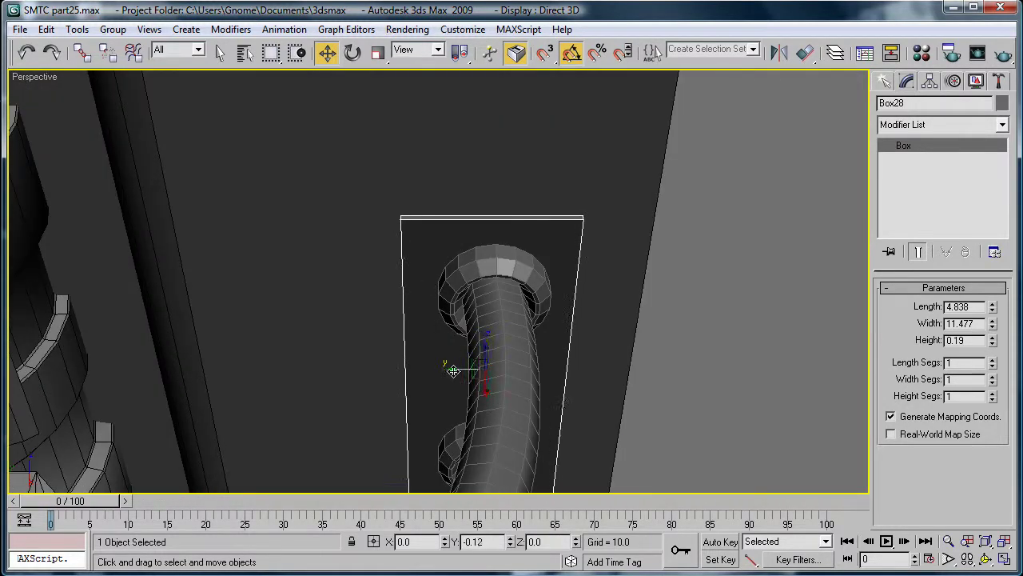
Create a six-sided cylinder of about 0.38 radius and 0.14 height on the mounting plate's face near one corner.
middle_click_drag(490, 352, 486, 285, "alt")
left_click(883, 82)
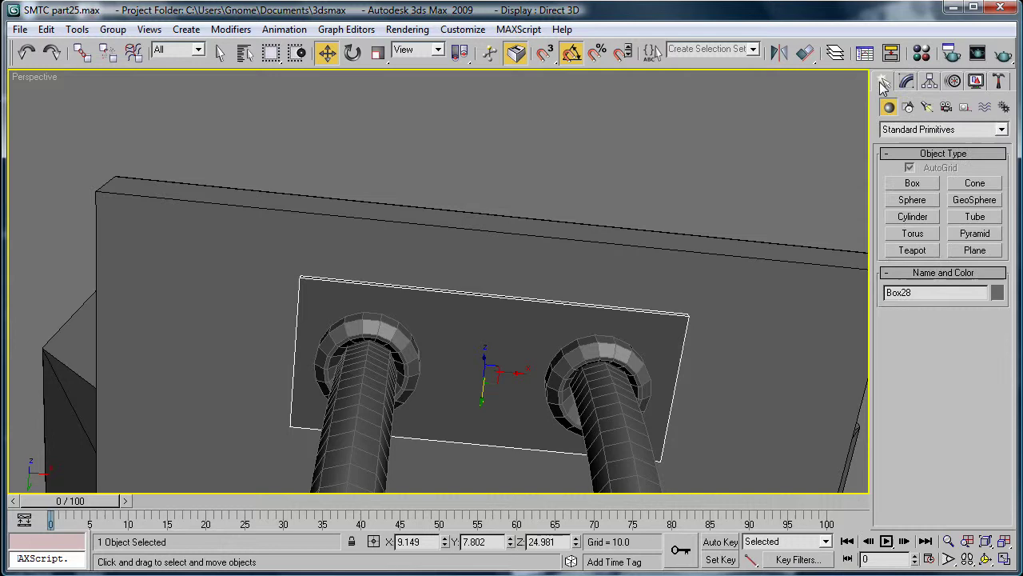
middle_click_drag(524, 318, 478, 228)
scroll(242, 192, "down", 2)
scroll(363, 206, "up", 3)
middle_click_drag(363, 205, 365, 272)
scroll(366, 272, "up", 2)
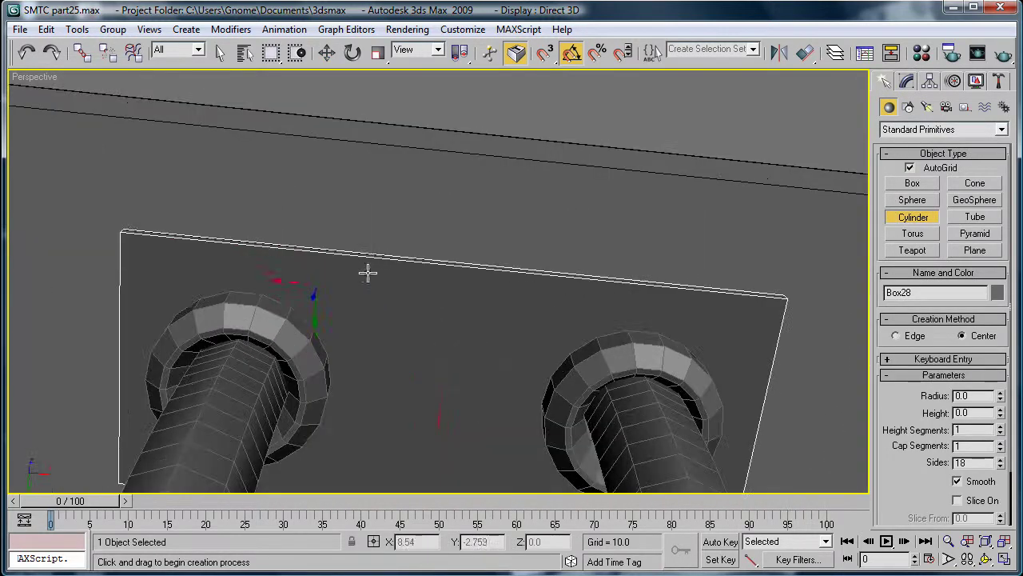
left_click_drag(151, 262, 162, 278)
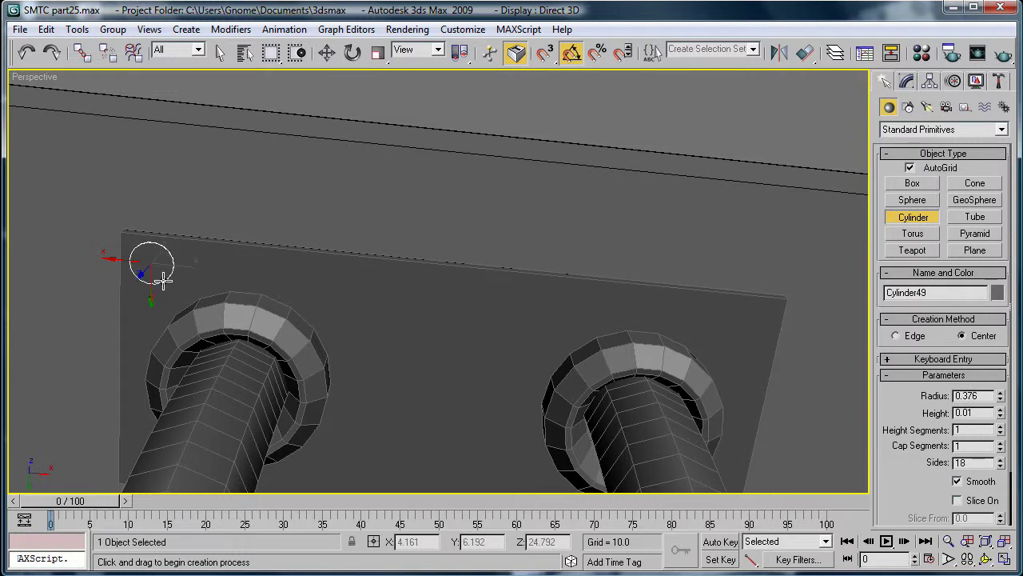
left_click(156, 286)
middle_click_drag(159, 291, 229, 327, "alt")
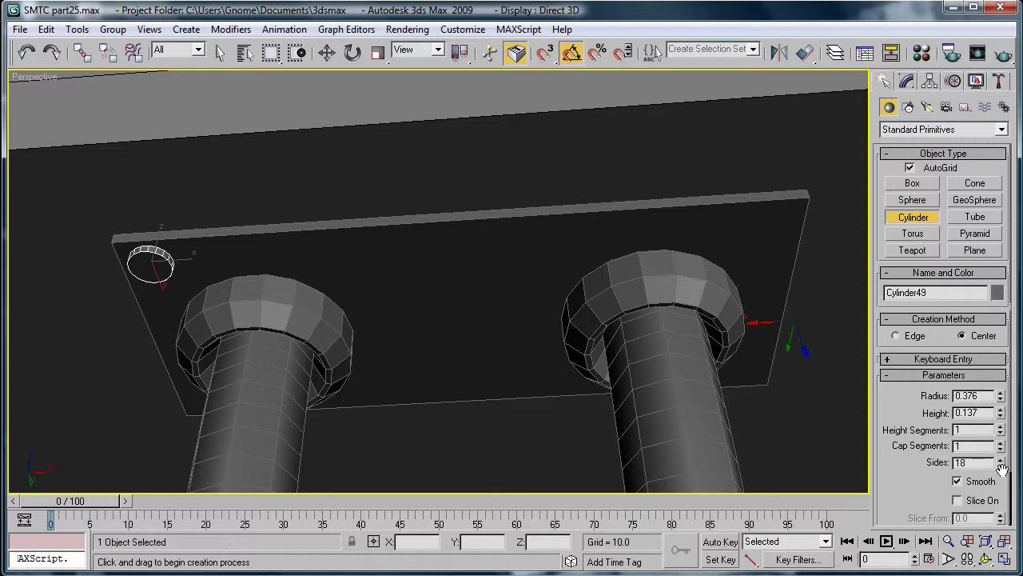
left_click_drag(1008, 490, 1011, 552)
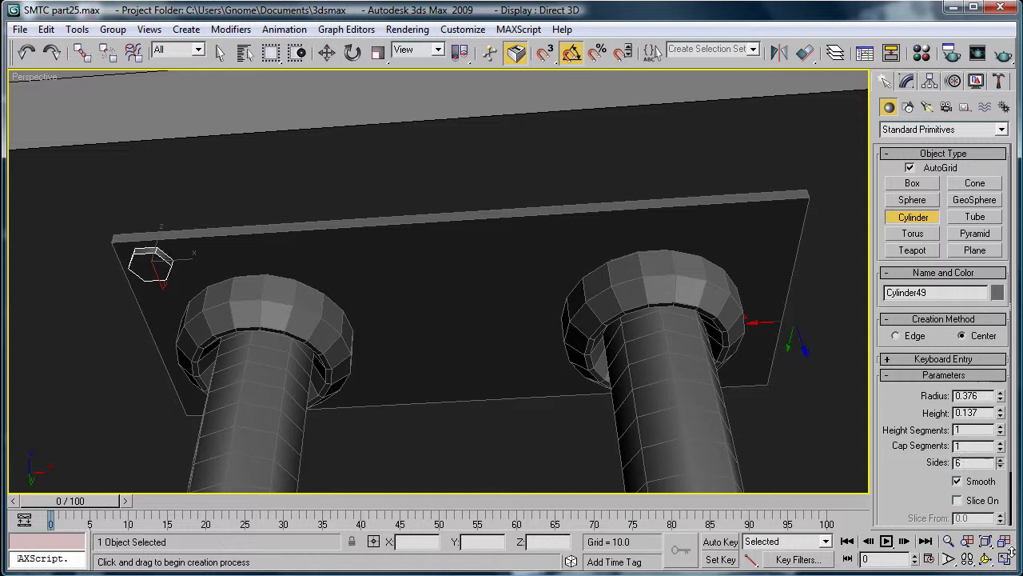
Convert the hexagonal cylinder to an editable poly and chamfer the six edges of its outer face by 0.04.
left_click(907, 82)
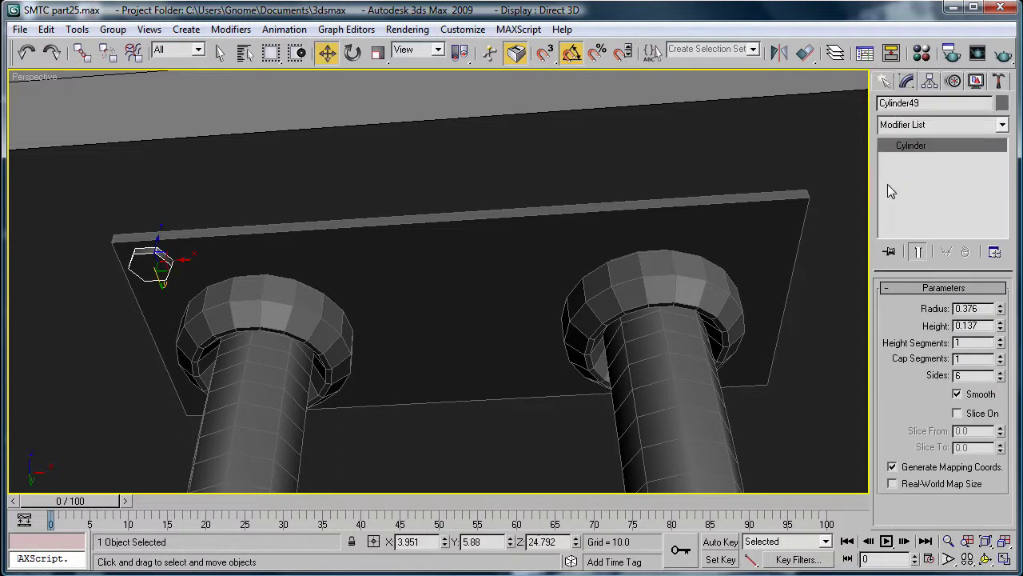
key("ctrl+e")
left_click(959, 309)
left_click(153, 267)
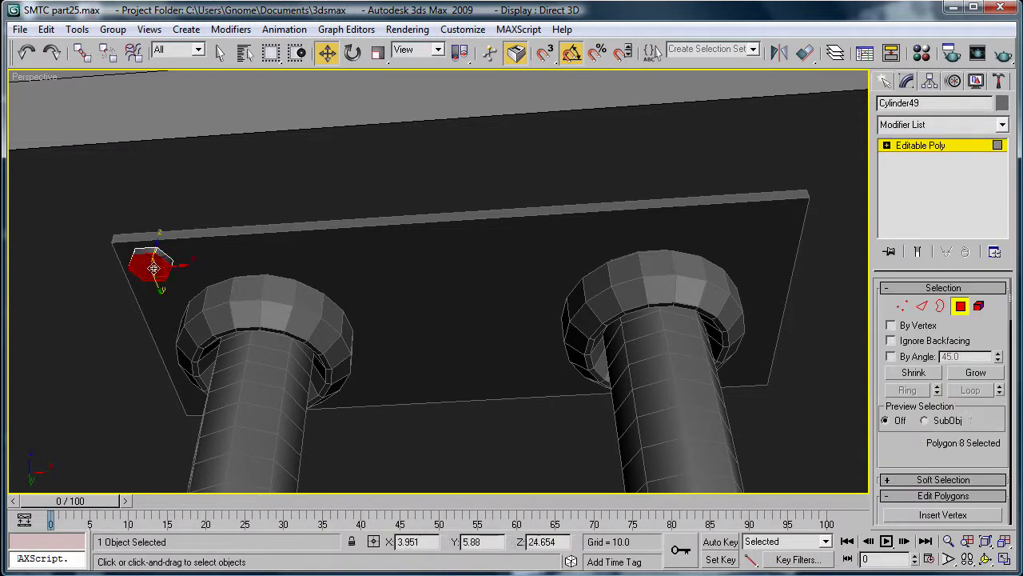
left_click_drag(929, 433, 892, 317)
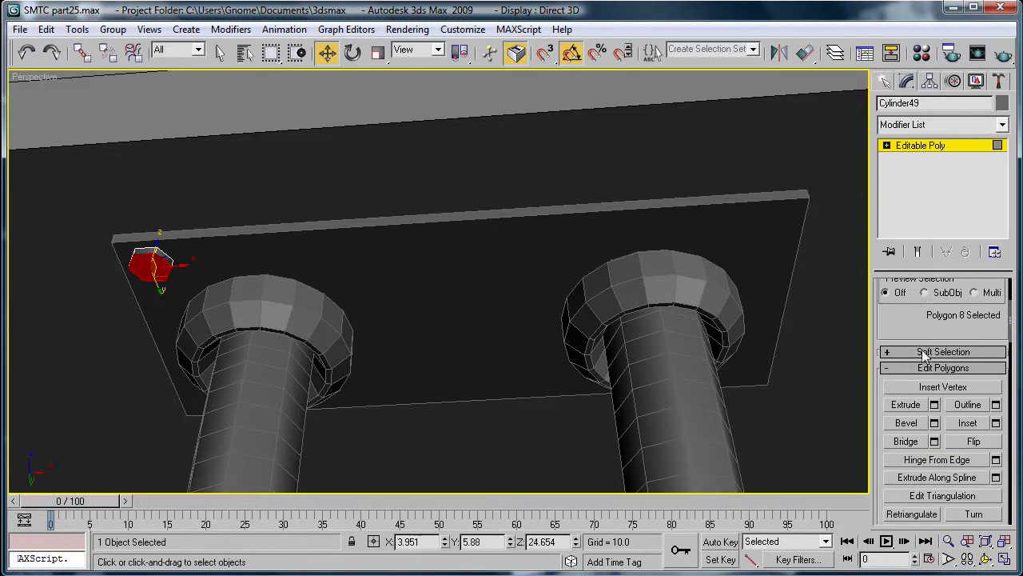
left_click_drag(873, 321, 825, 329)
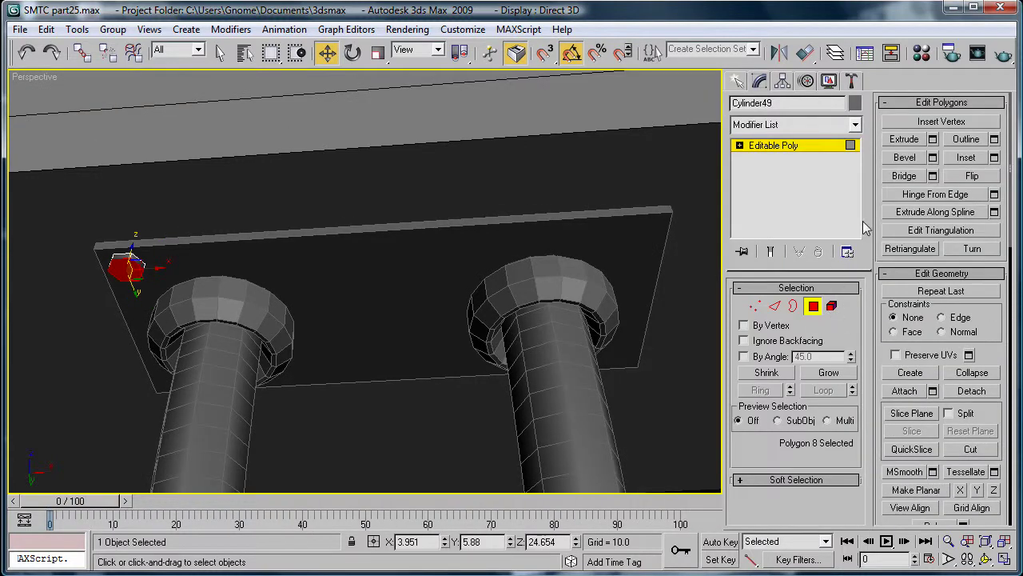
left_click(775, 307)
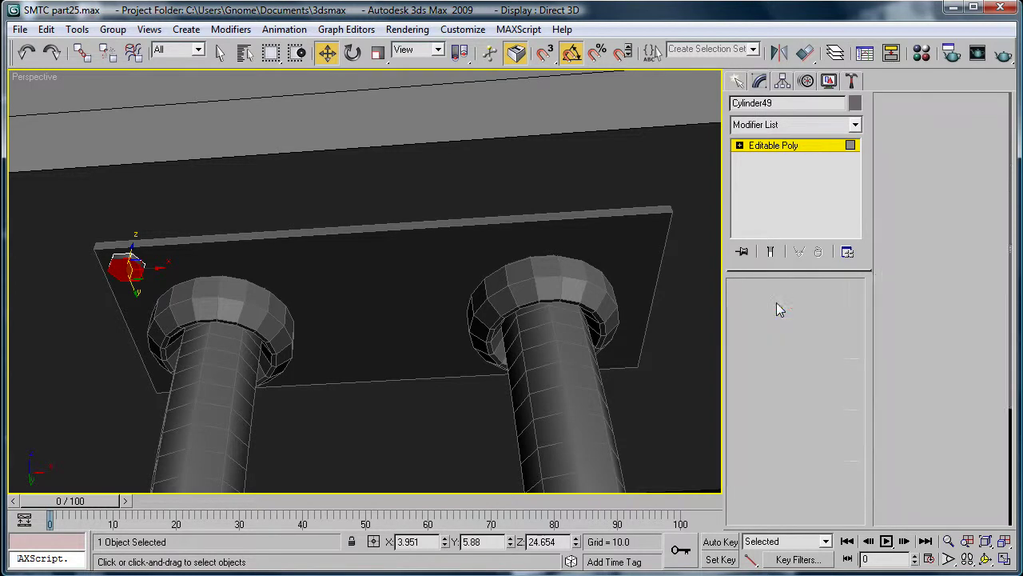
left_click(932, 177)
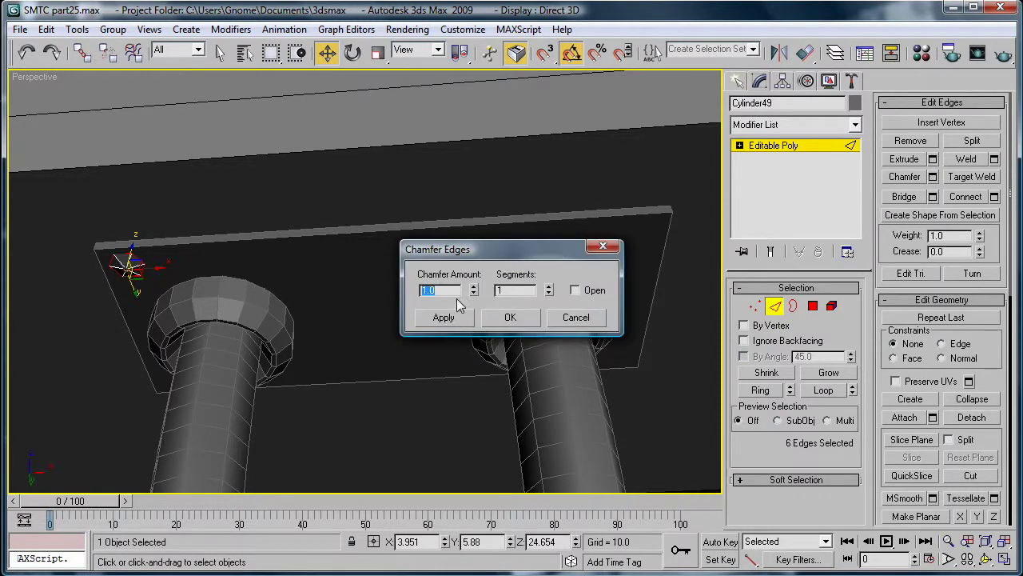
left_click_drag(473, 288, 478, 362)
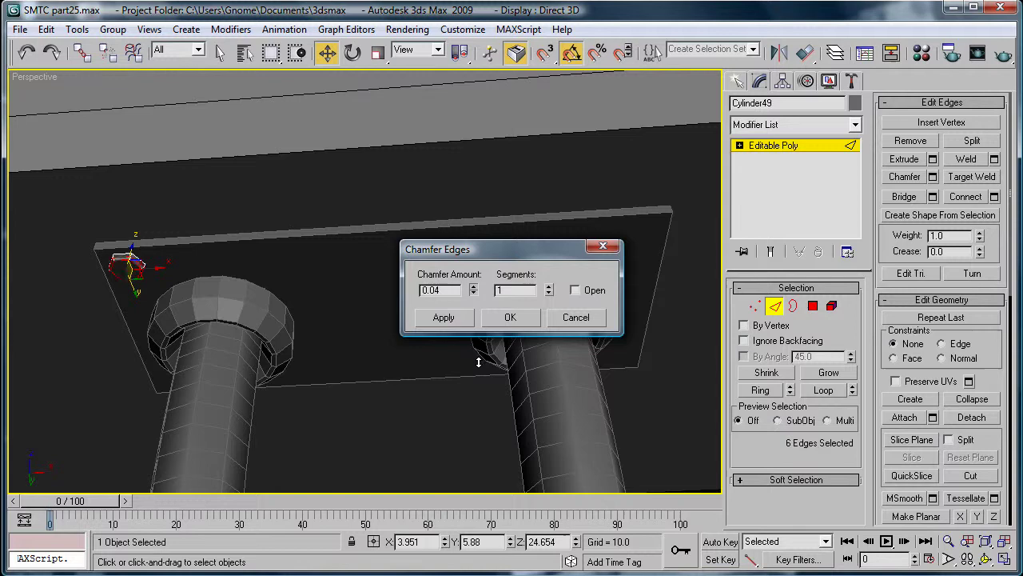
left_click(511, 319)
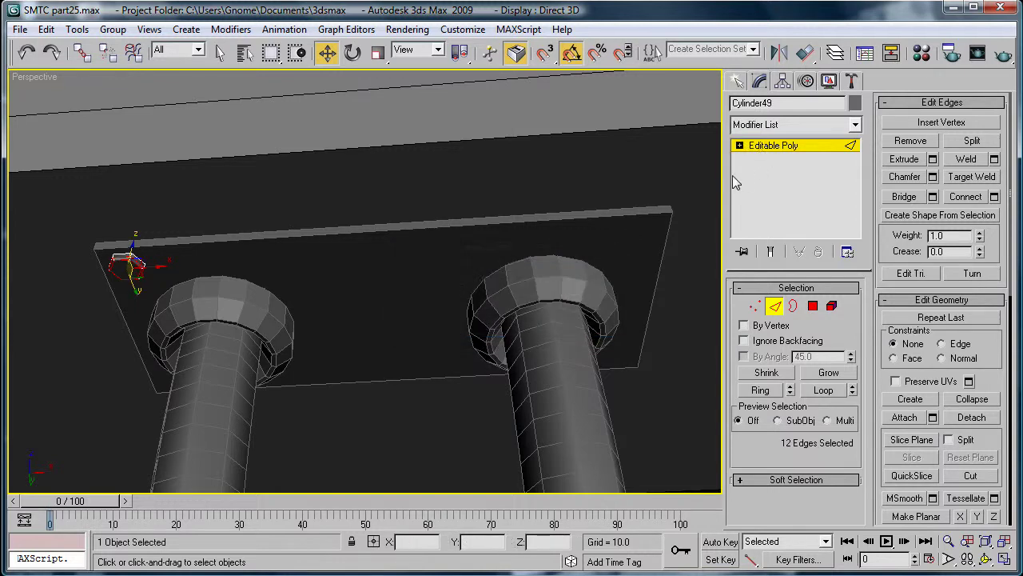
left_click(769, 147)
Copy the hexagonal bolt about 10.4 units along X to the adjacent corner, and copy both bolts along Y to the remaining corners.
left_click_drag(154, 266, 665, 234, "shift")
left_click(513, 363)
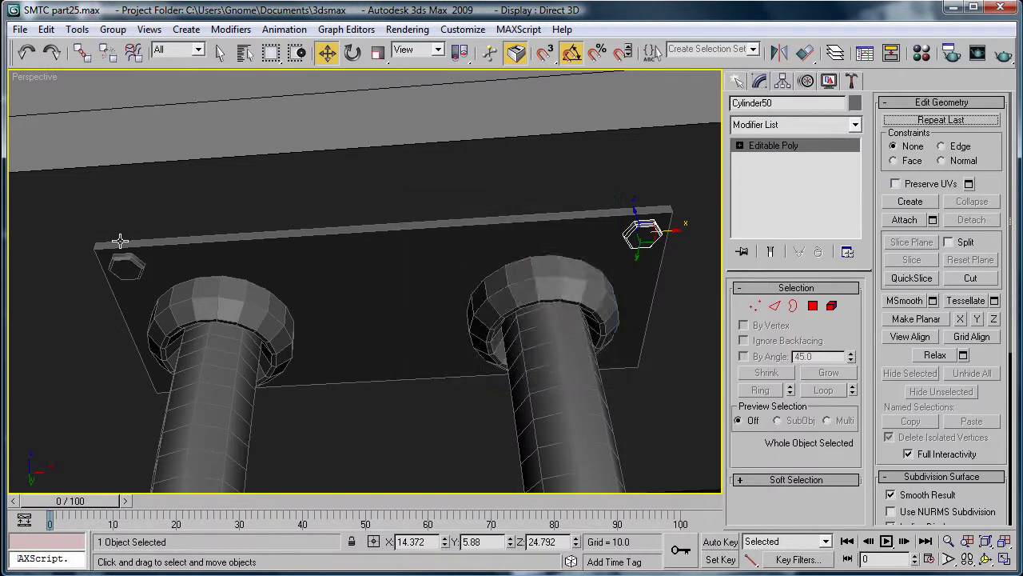
left_click(126, 266, "ctrl")
mouse_move(380, 273)
left_mouse_down()
mouse_move(398, 389)
mouse_move(443, 367)
left_mouse_up()
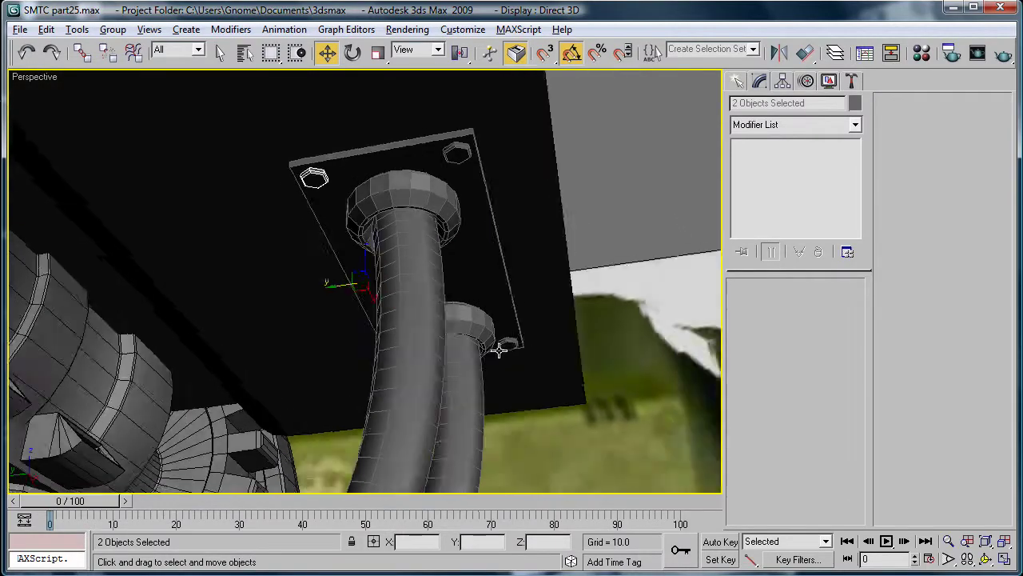
Create a box about 3.2 by 2.2 and 0.53 high on the mounting plate, between the two hose rings.
middle_click_drag(499, 350, 370, 363, "alt")
scroll(411, 328, "down", 2)
scroll(411, 329, "down", 2)
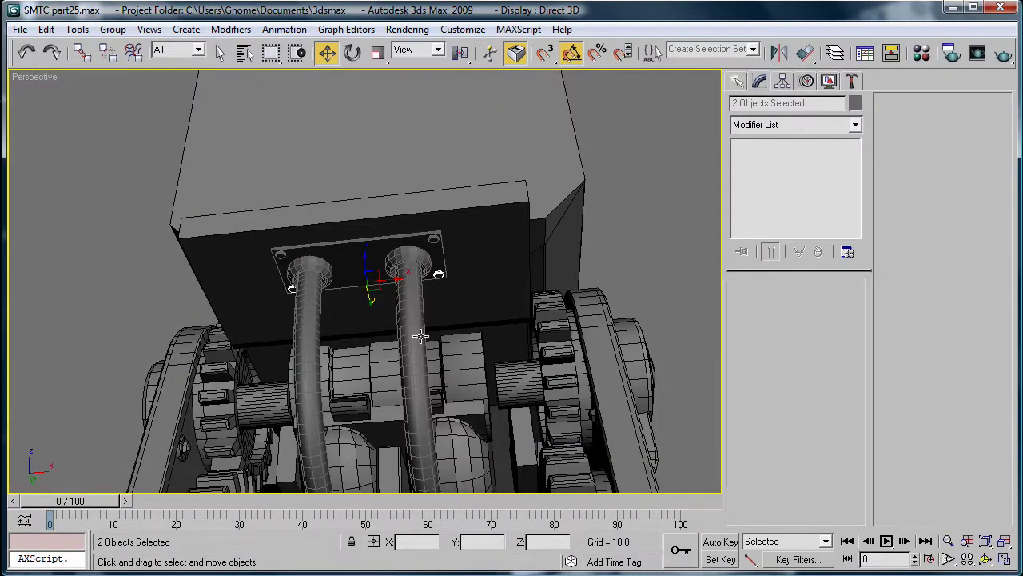
middle_click_drag(418, 336, 418, 315, "alt")
scroll(443, 263, "up", 5)
middle_click_drag(476, 245, 494, 322)
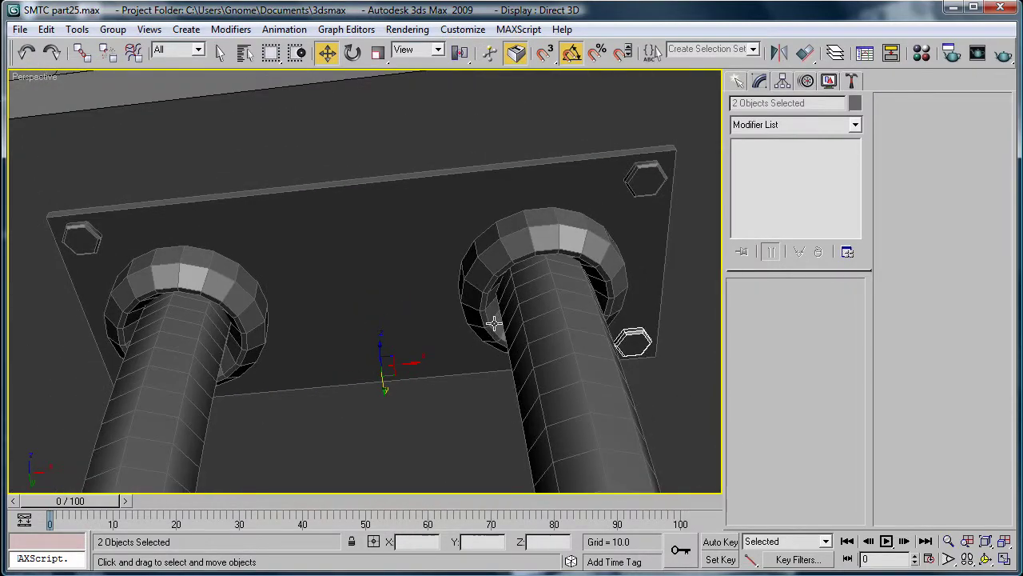
left_click(737, 82)
left_click(766, 184)
left_click_drag(297, 240, 429, 360)
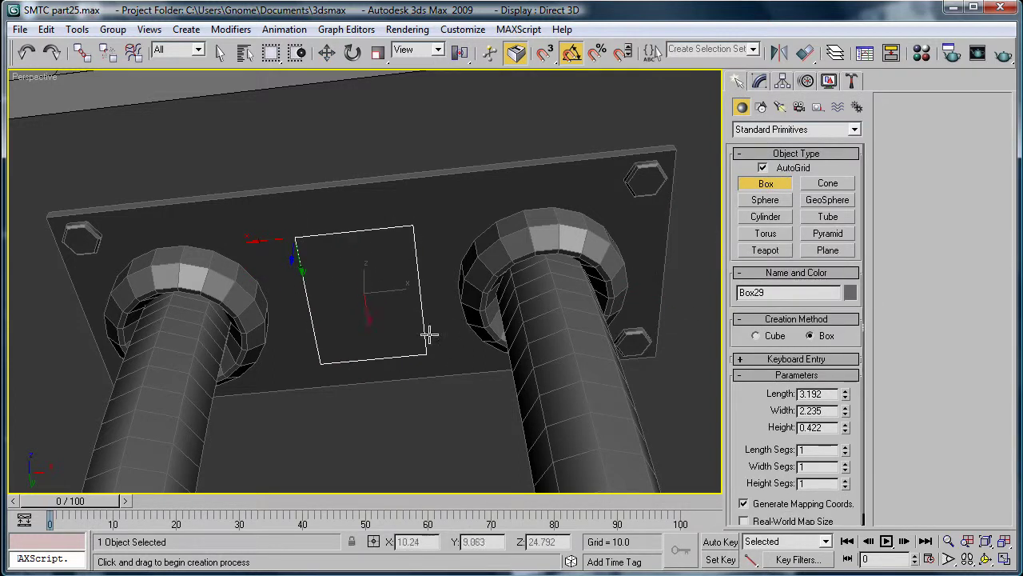
left_click(419, 376)
Convert the box to an editable poly and connect the two long edges of its outer face with 6 segments.
left_click(759, 81)
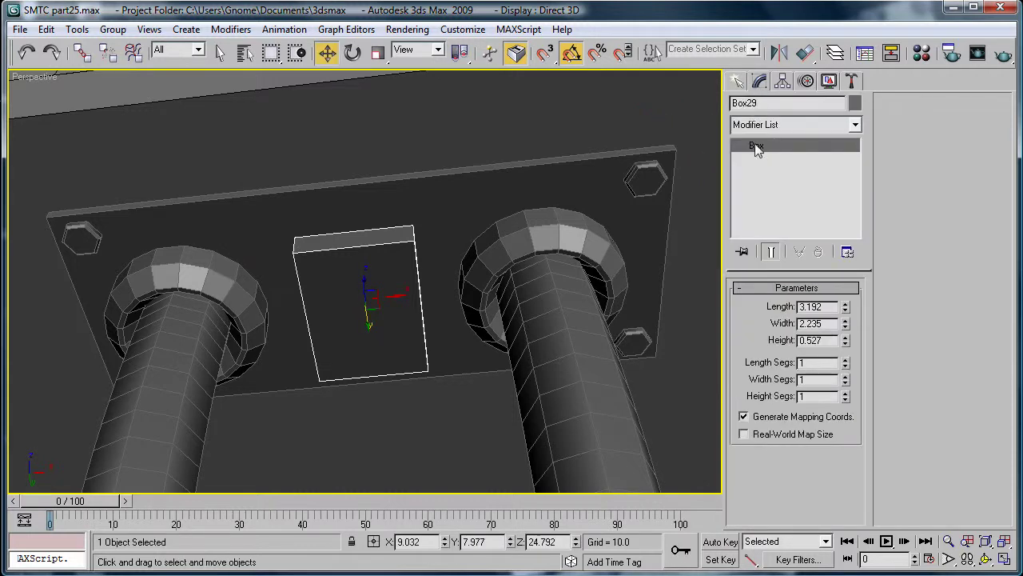
right_click(755, 146)
left_click(796, 189)
left_click(775, 307)
left_click(419, 291)
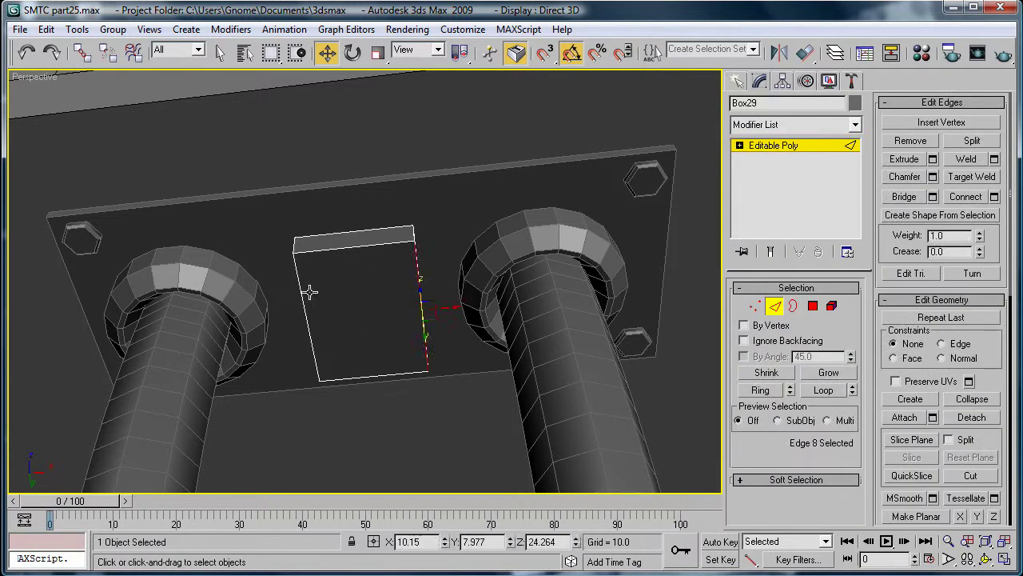
left_click(307, 295, "ctrl")
middle_click_drag(525, 299, 440, 329, "alt")
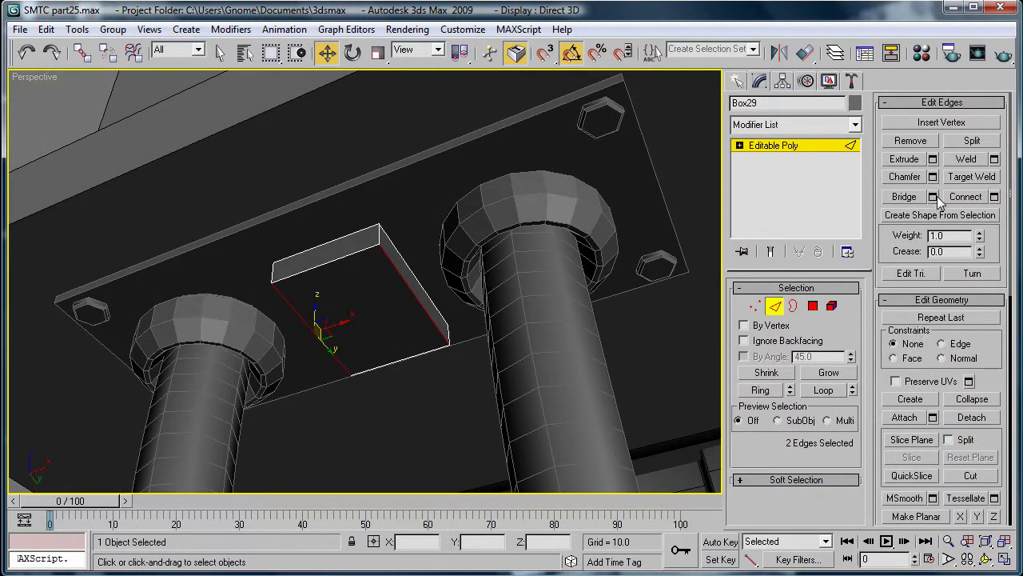
left_click(995, 196)
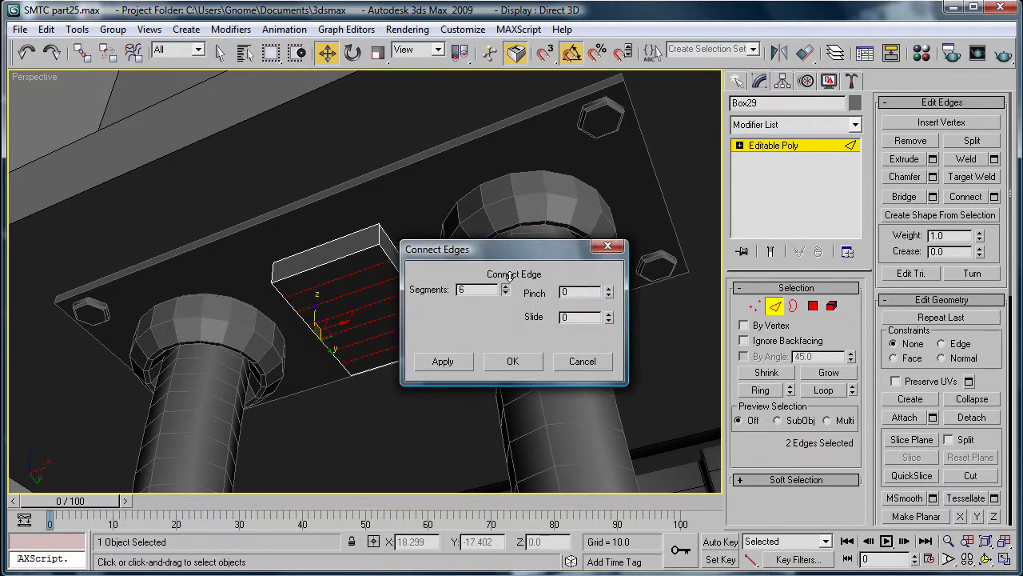
left_click(513, 360)
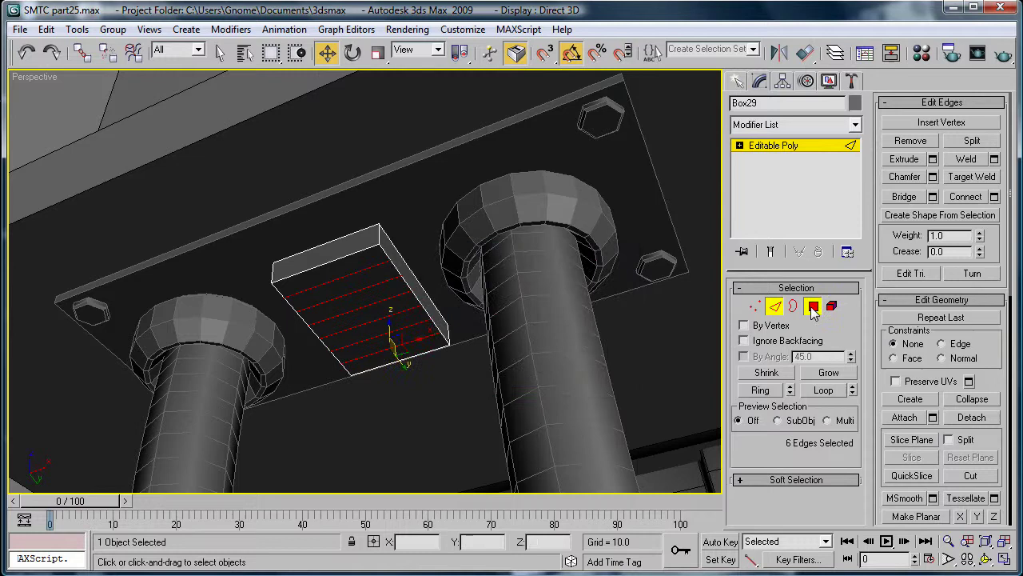
Bevel the five middle strips of the box's outer face by polygon, with height 0.25 and outline amount -0.11.
key("4")
left_click(366, 294)
left_click(369, 295, "ctrl")
left_click(386, 309, "ctrl")
left_click(395, 325, "ctrl")
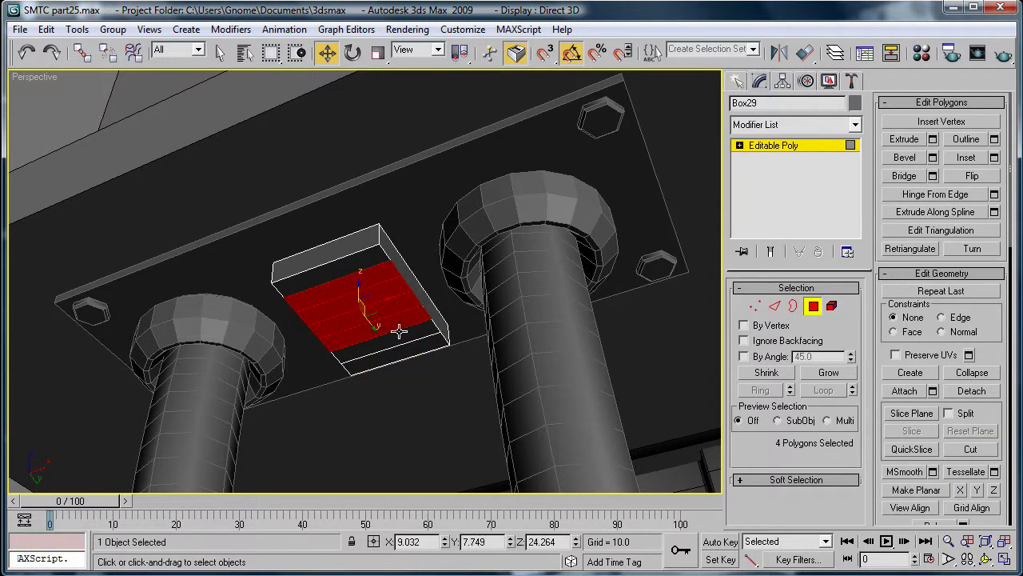
left_click(400, 333, "ctrl")
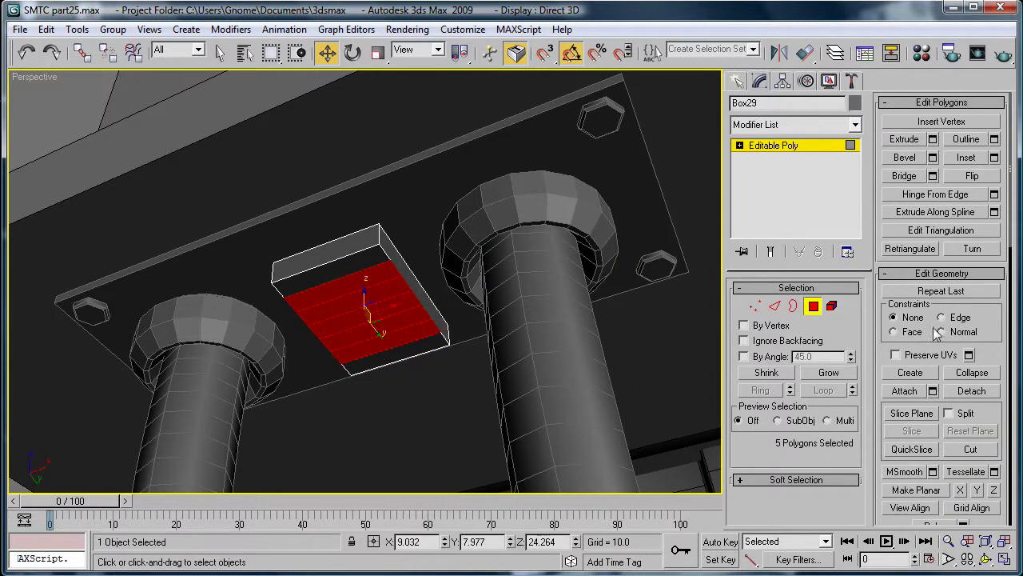
left_click(932, 159)
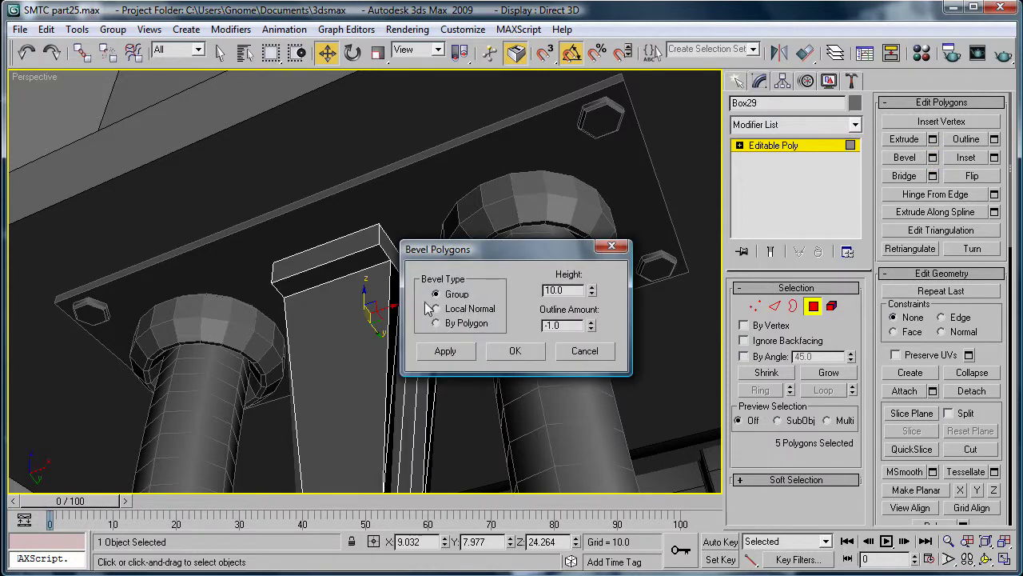
left_click(436, 323)
left_click_drag(592, 292, 601, 247)
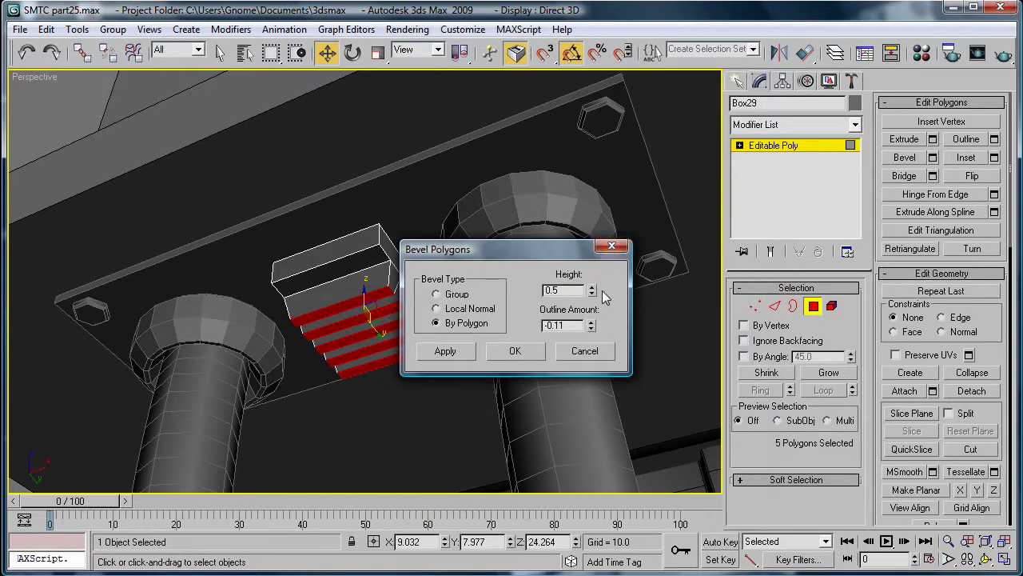
mouse_move(592, 290)
left_mouse_down()
mouse_move(592, 330)
mouse_move(592, 306)
left_mouse_up()
left_click(515, 358)
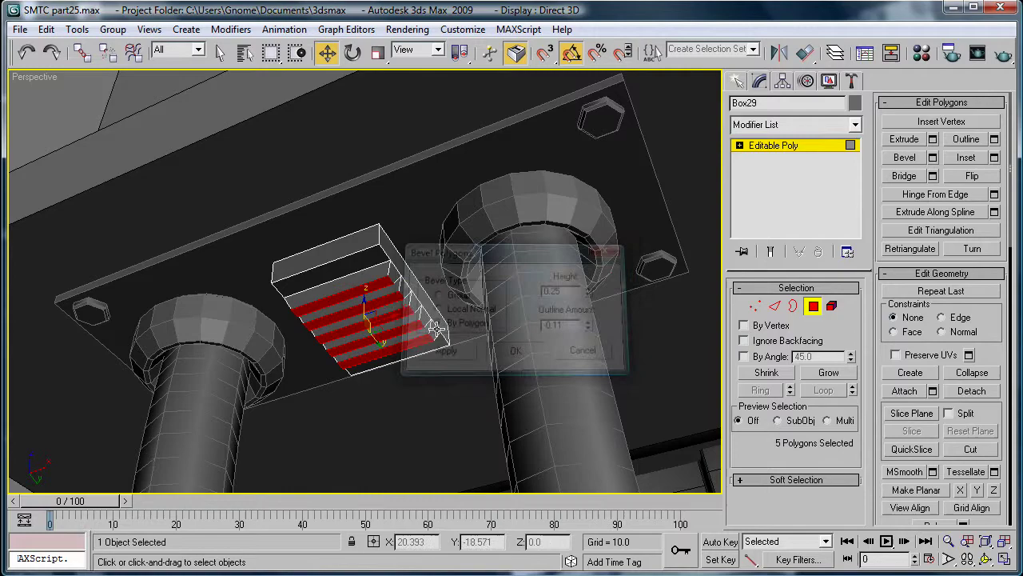
Chamfer the two short end edges of the ribbed box's outer face by 0.17.
middle_click_drag(515, 358, 493, 347, "alt")
scroll(534, 384, "down", 4)
scroll(492, 347, "up", 4)
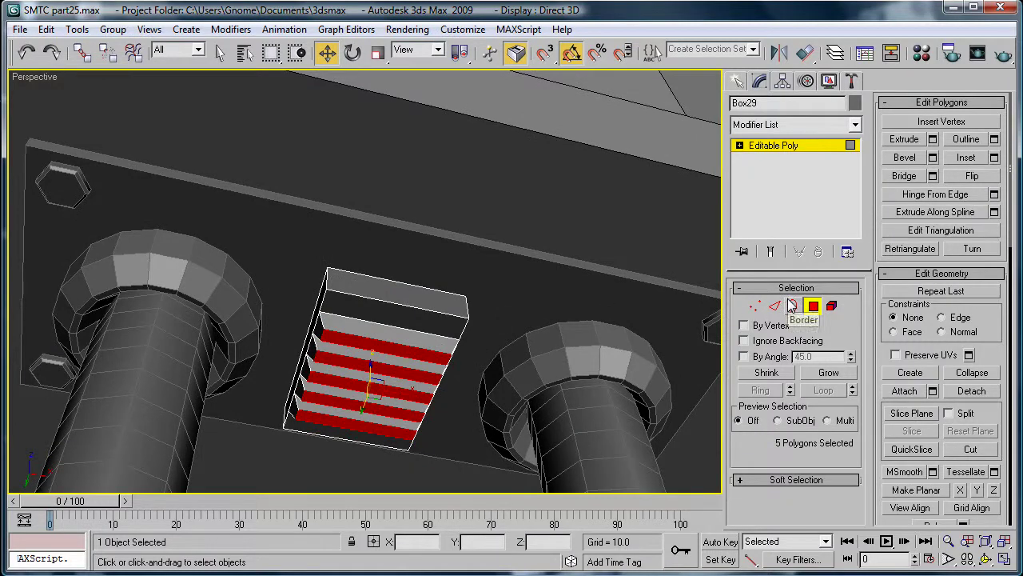
key("2")
left_click(432, 309)
middle_click_drag(432, 309, 319, 425, "alt")
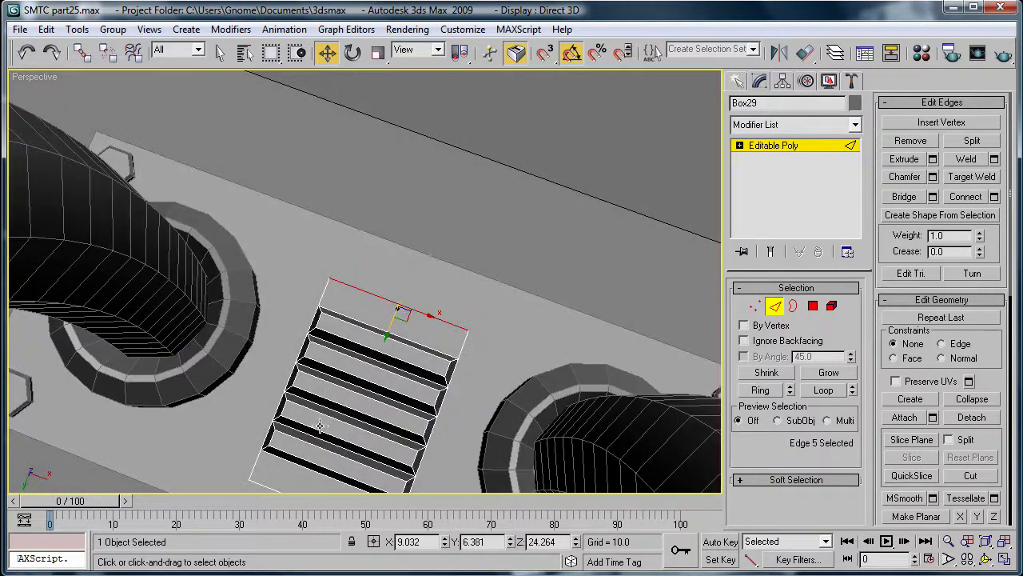
left_click(267, 483, "ctrl")
middle_click_drag(266, 483, 344, 293, "alt")
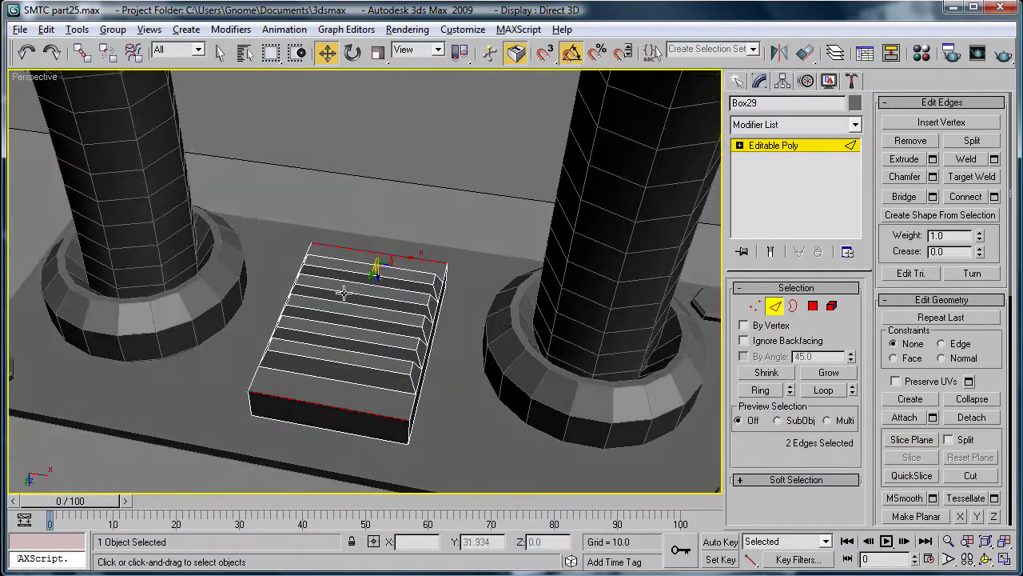
left_click(933, 177)
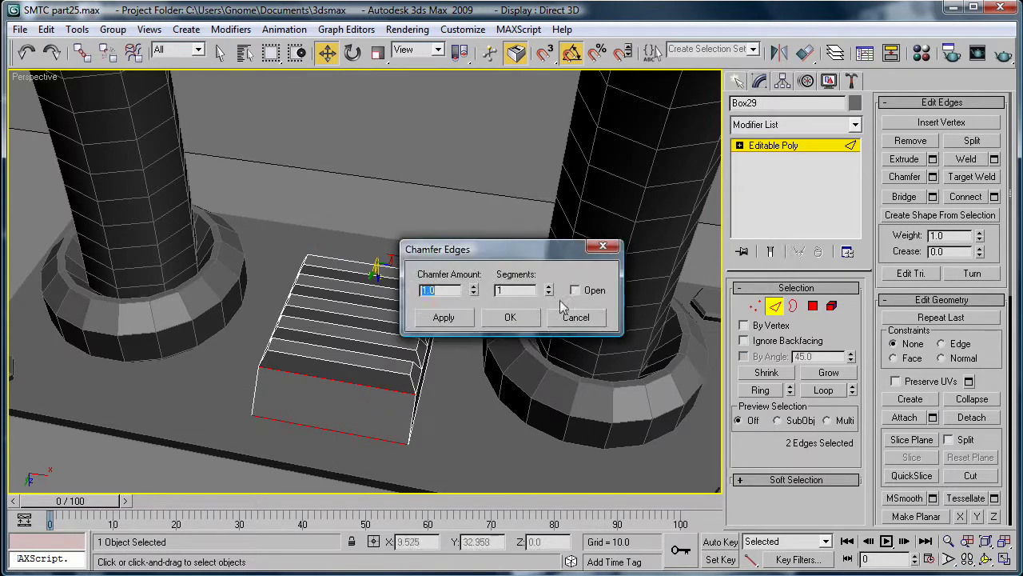
left_click_drag(473, 293, 470, 350)
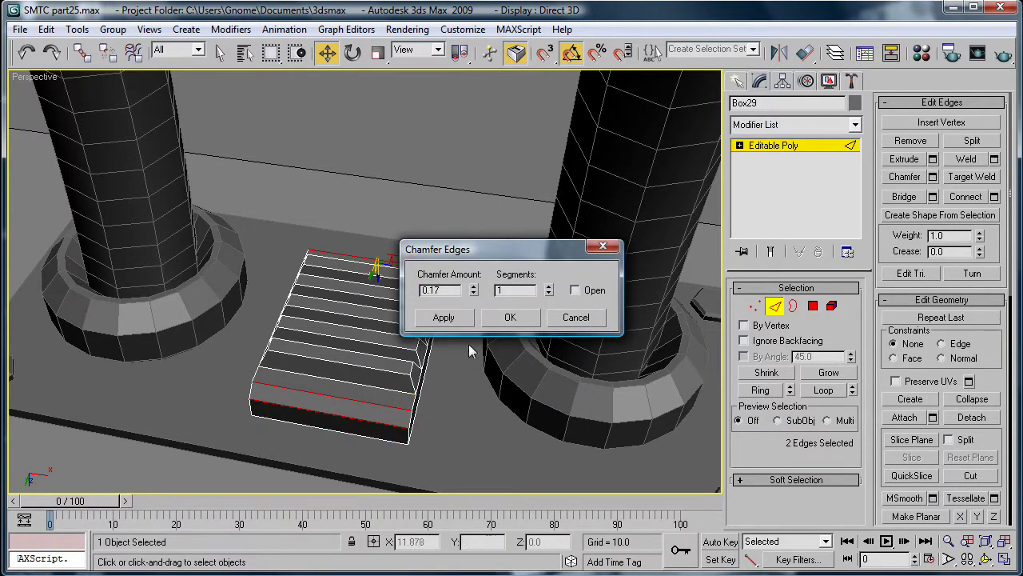
left_click(502, 316)
middle_click_drag(472, 266, 495, 370, "alt")
scroll(496, 369, "down", 5)
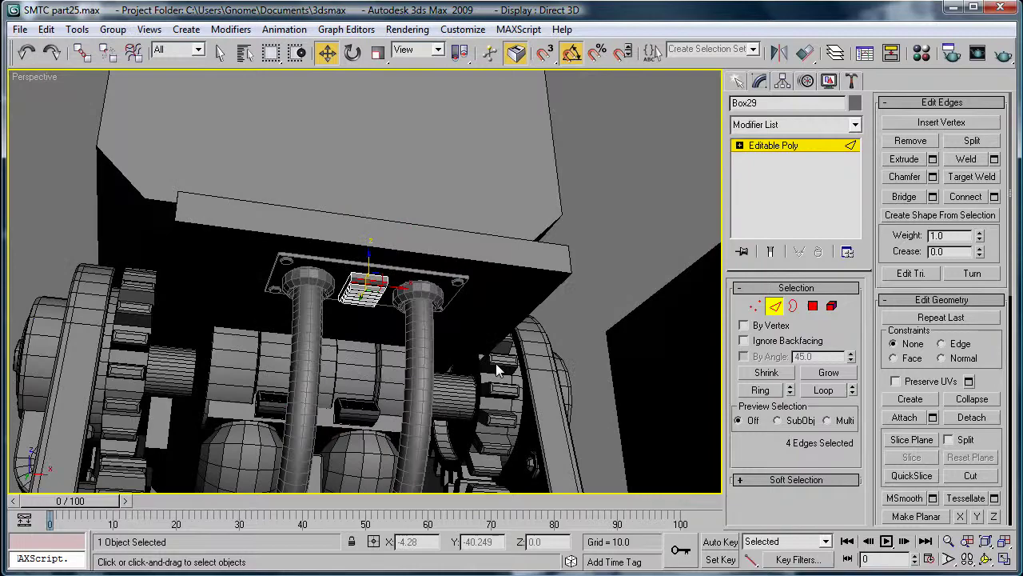
middle_click_drag(589, 238, 362, 198, "alt")
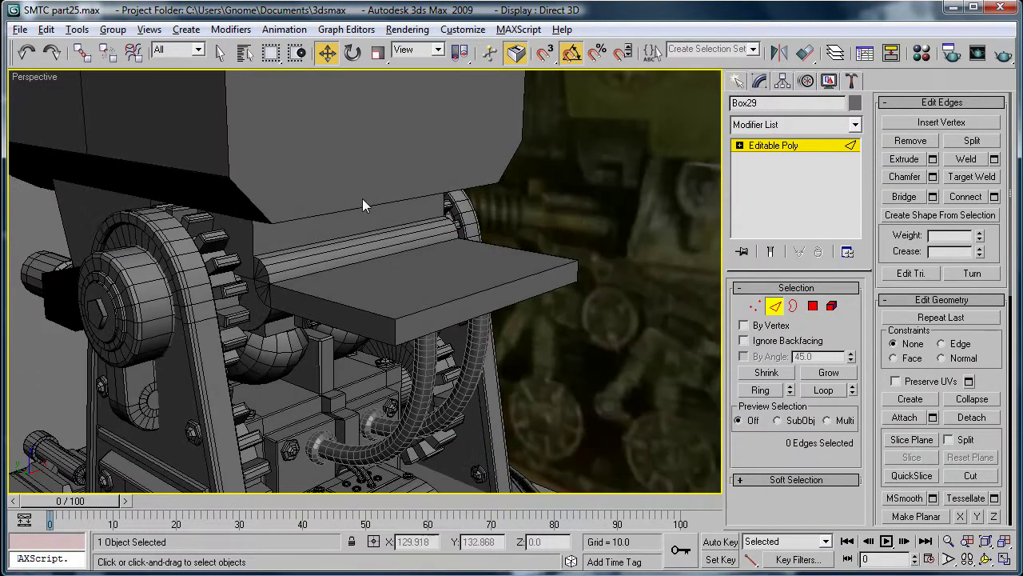
Leave edge editing on the ribbed block, deselect it and examine the whole turret against the reference images.
scroll(433, 226, "down", 5)
middle_click_drag(370, 157, 370, 225)
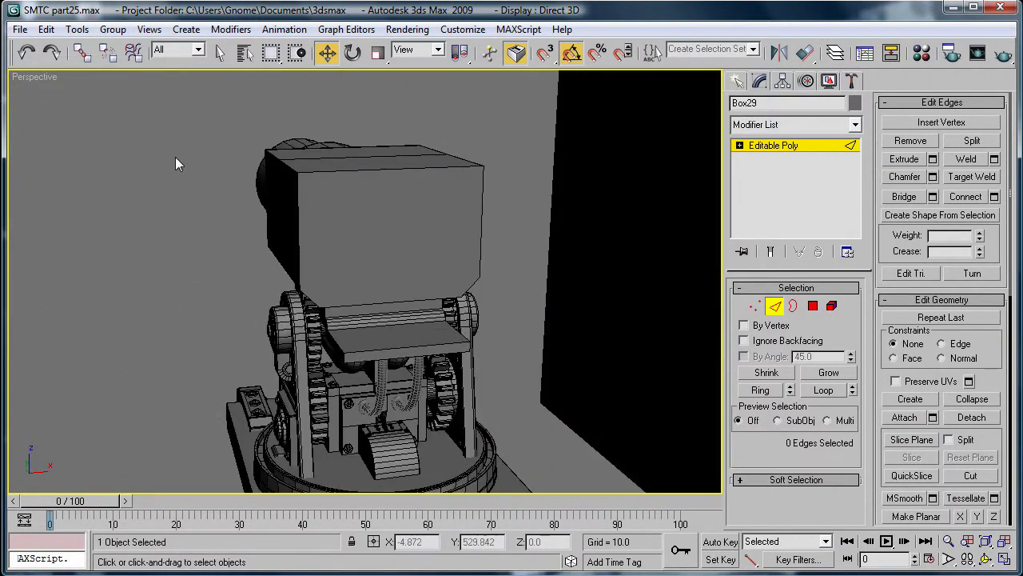
right_click(175, 211)
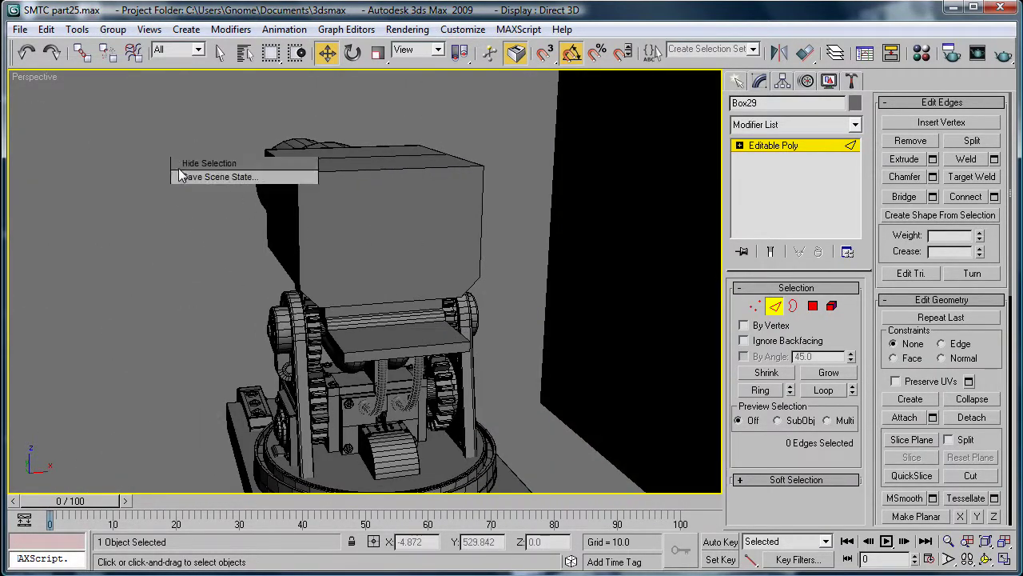
right_click(228, 308)
left_click(83, 134)
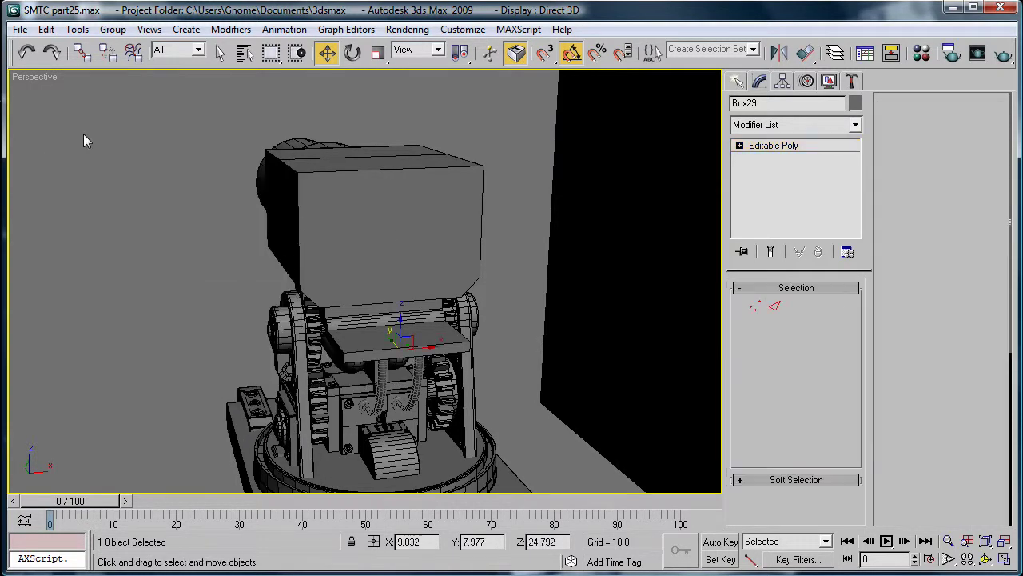
middle_click_drag(247, 259, 544, 255)
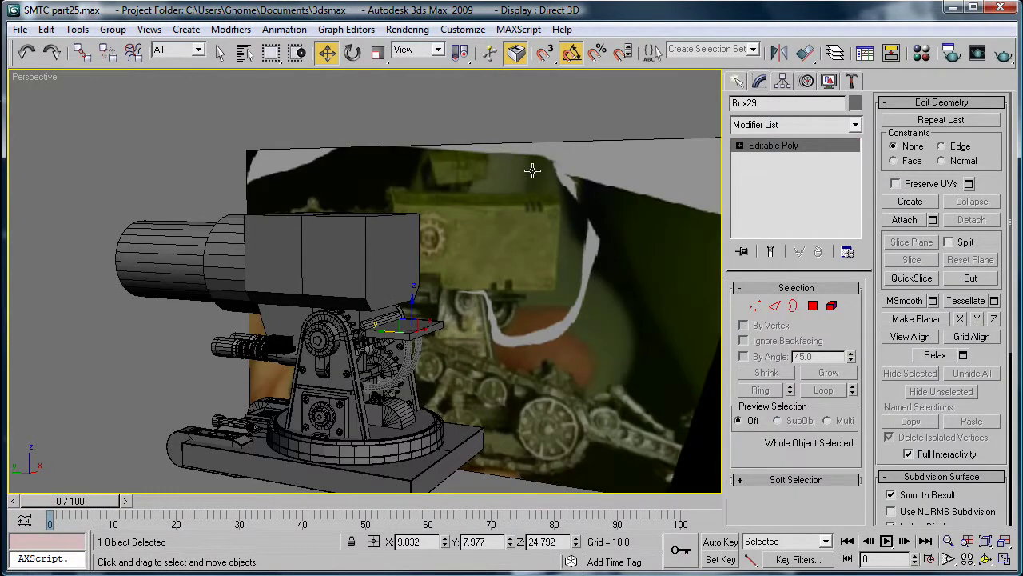
left_click(541, 343)
scroll(541, 343, "down", 3)
scroll(548, 283, "up", 3)
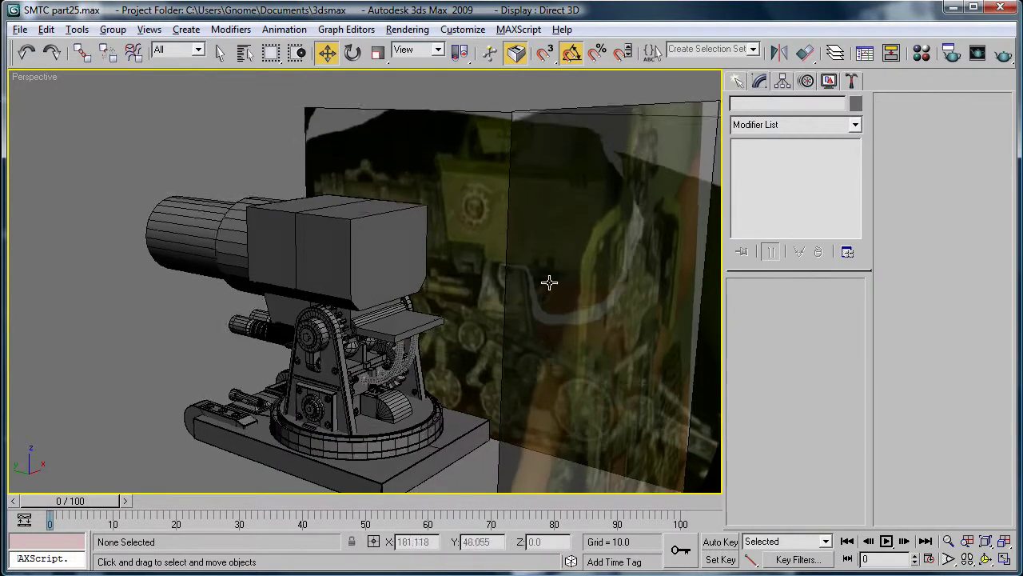
middle_click_drag(549, 283, 476, 276, "alt")
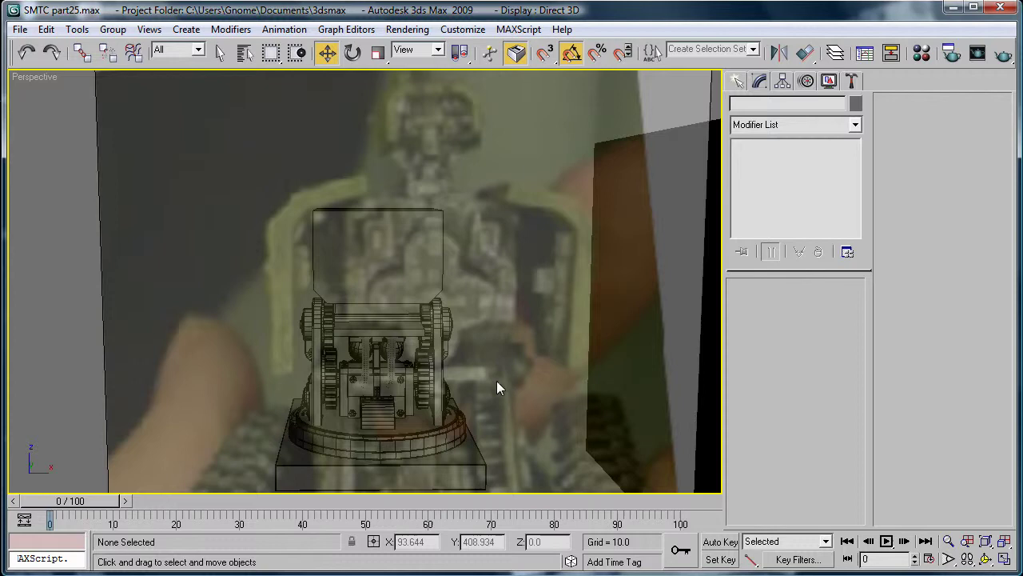
key("b")
middle_click_drag(427, 306, 427, 284)
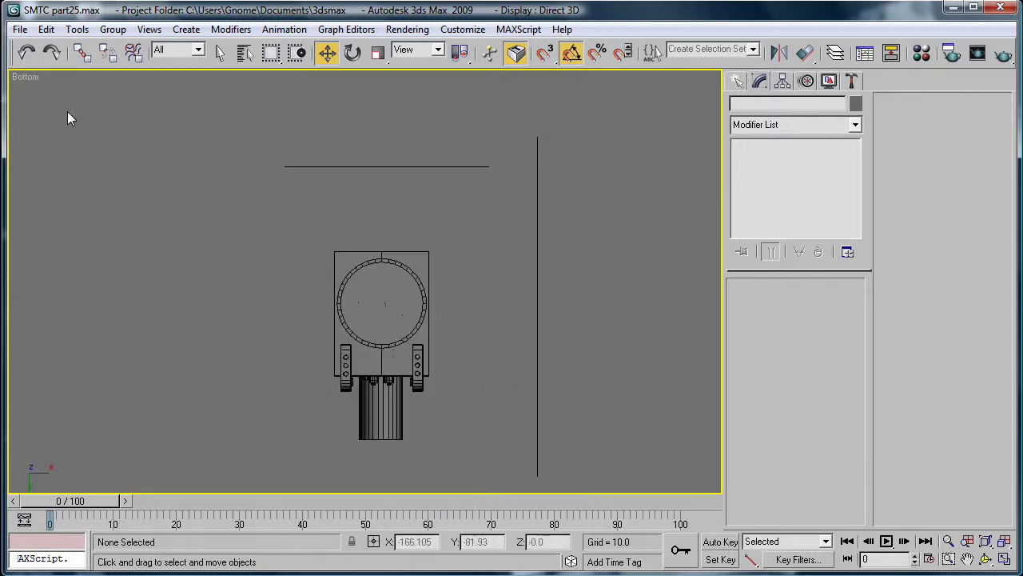
right_click(24, 77)
mouse_move(121, 89)
left_click(229, 133)
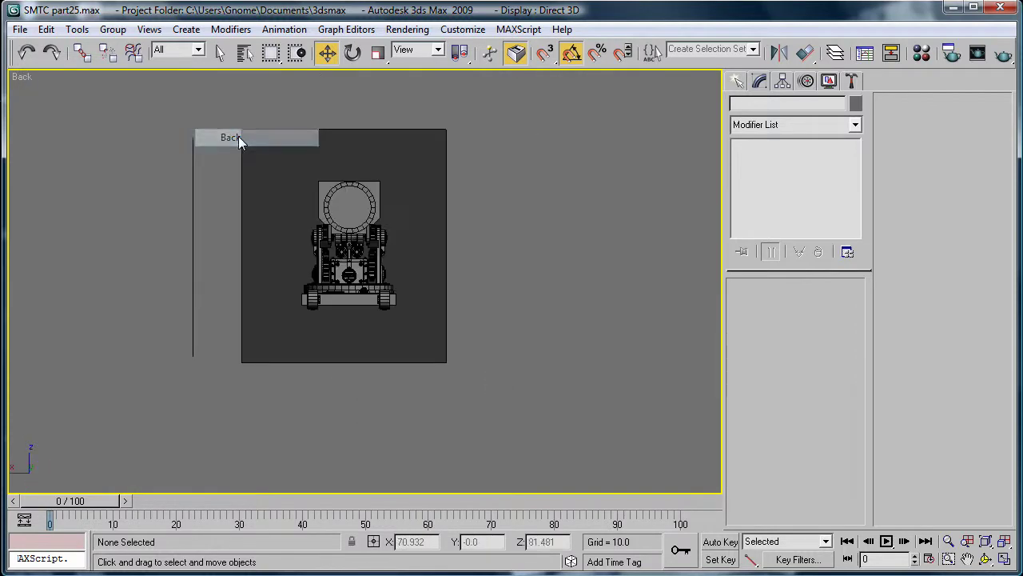
middle_click_drag(447, 293, 458, 342)
scroll(474, 304, "up", 3)
scroll(408, 250, "down", 1)
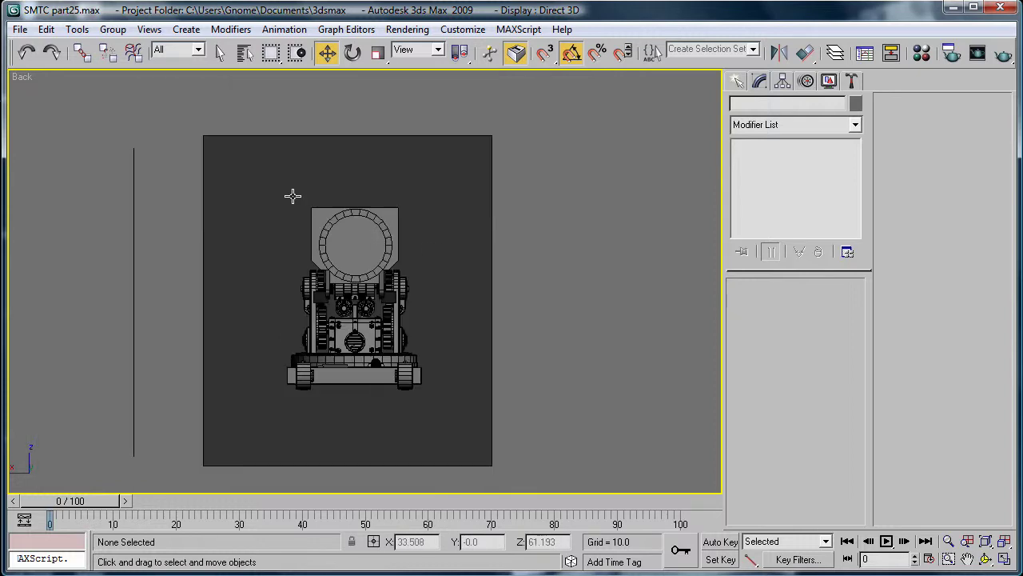
scroll(458, 262, "up", 2)
scroll(458, 261, "down", 2)
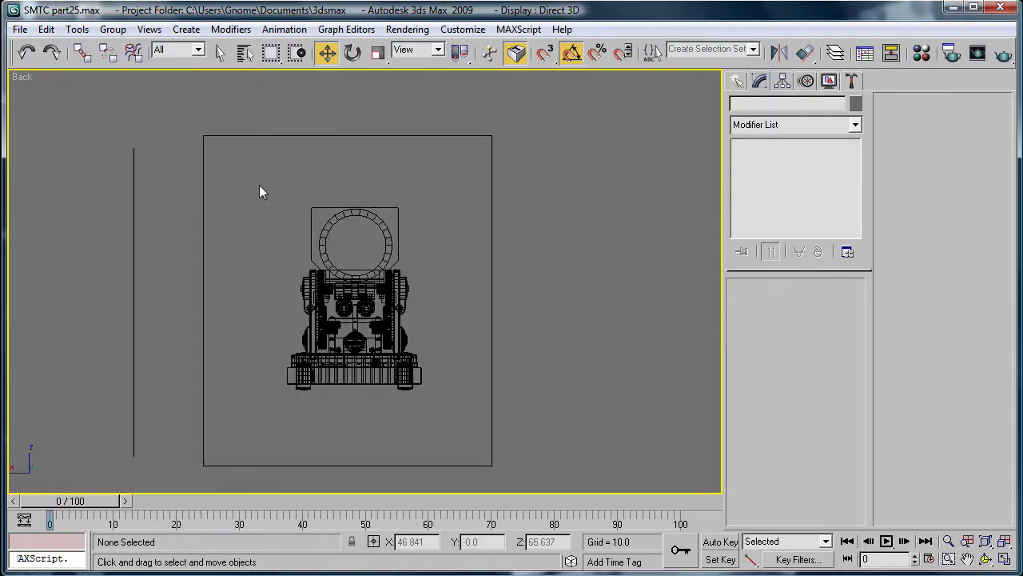
Switch the viewport to the Front view, with the turret's upper housing over the reference image.
right_click(21, 77)
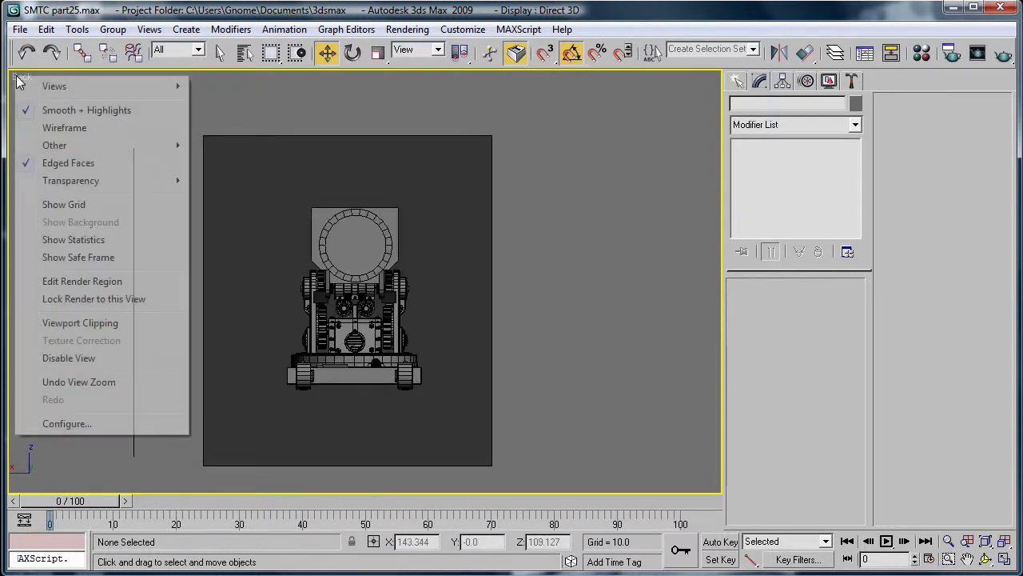
mouse_move(64, 86)
left_click(227, 124)
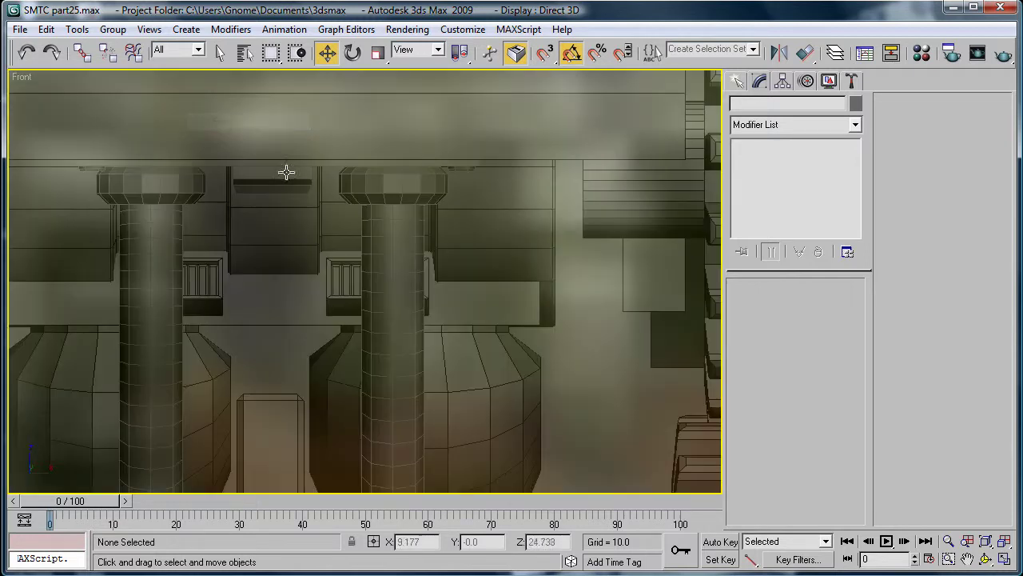
middle_click_drag(460, 281, 493, 278)
scroll(493, 253, "down", 6)
middle_click_drag(479, 229, 511, 283)
scroll(488, 268, "up", 1)
Create a box about 9.2 by 11.1 and 6.8 high over the centre of the reference's cross-shaped detail.
left_click(737, 82)
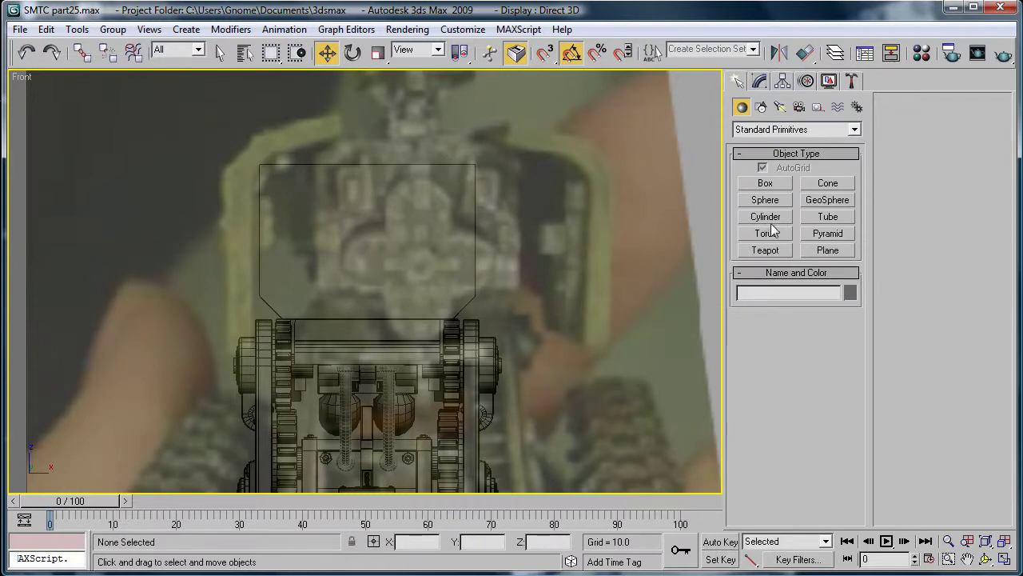
left_click(764, 183)
scroll(296, 269, "up", 4)
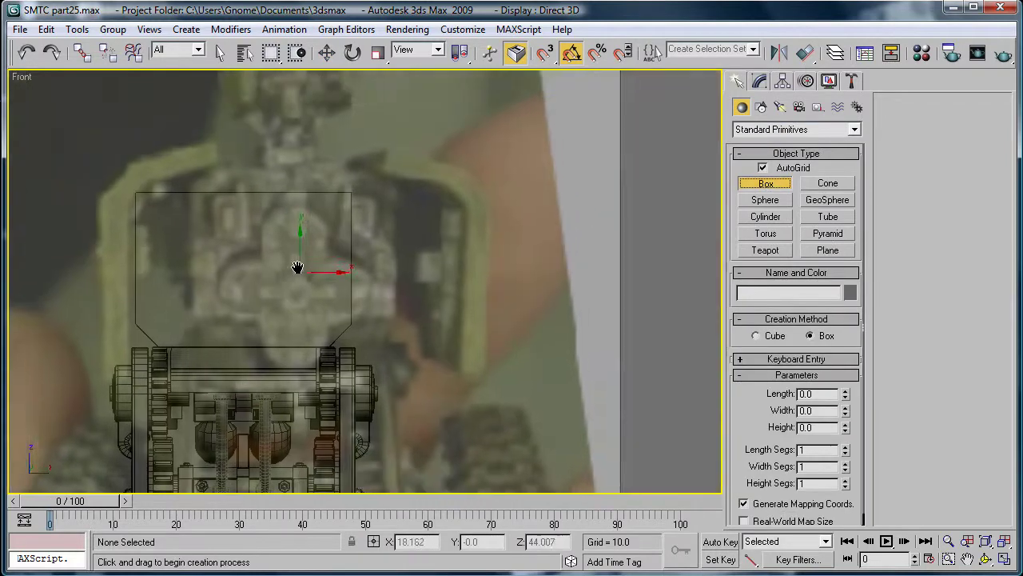
scroll(271, 269, "down", 2)
scroll(270, 269, "up", 2)
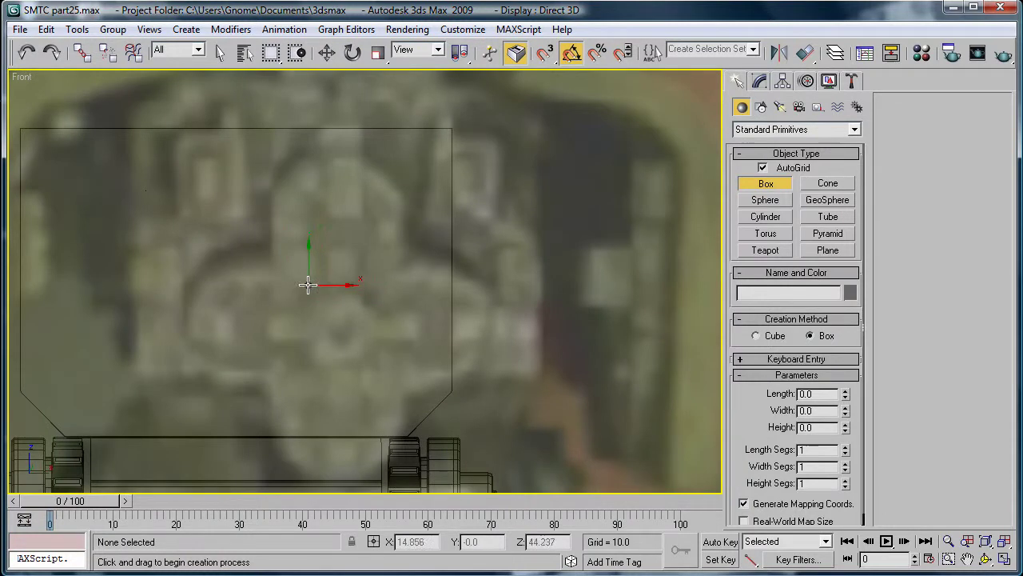
left_click_drag(273, 262, 410, 375)
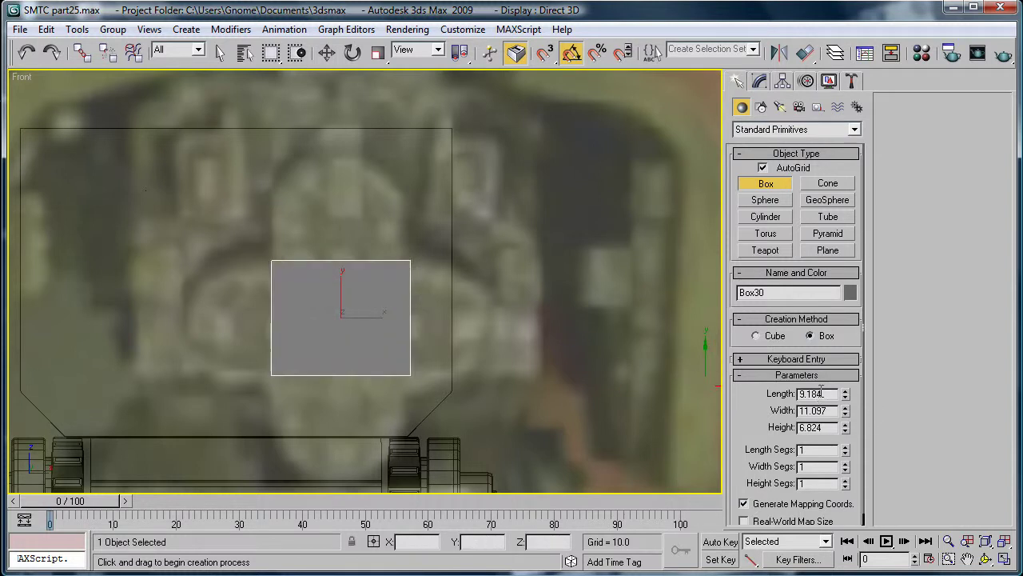
Set the new box's length and width to 10.5 each.
left_click_drag(846, 400, 846, 384)
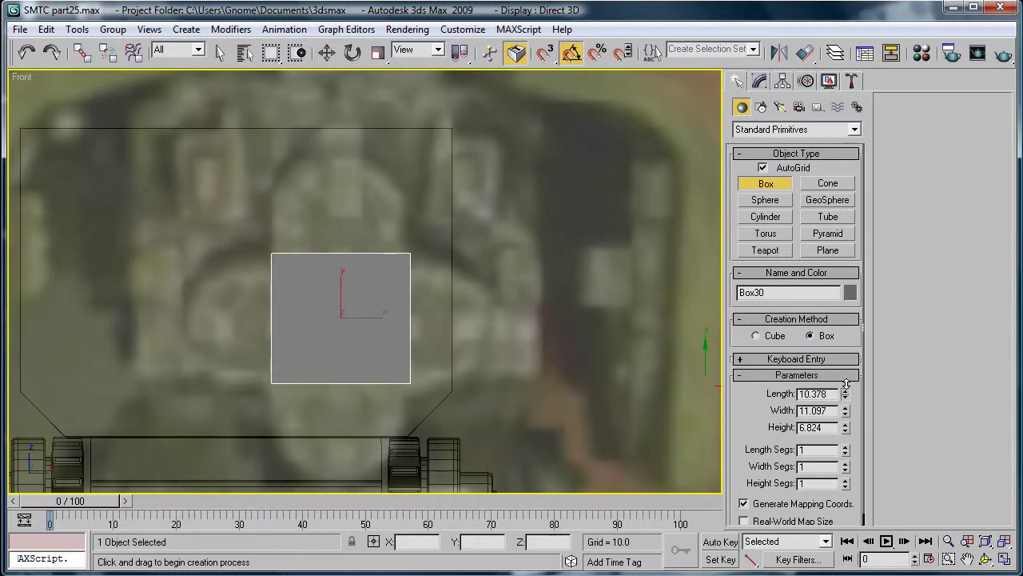
double_click(823, 394)
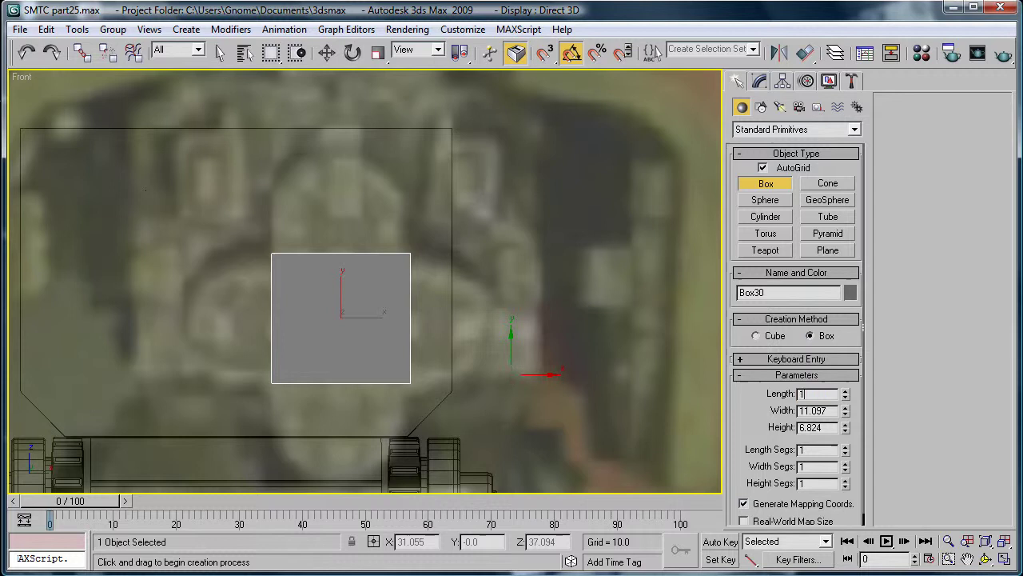
key("Tab")
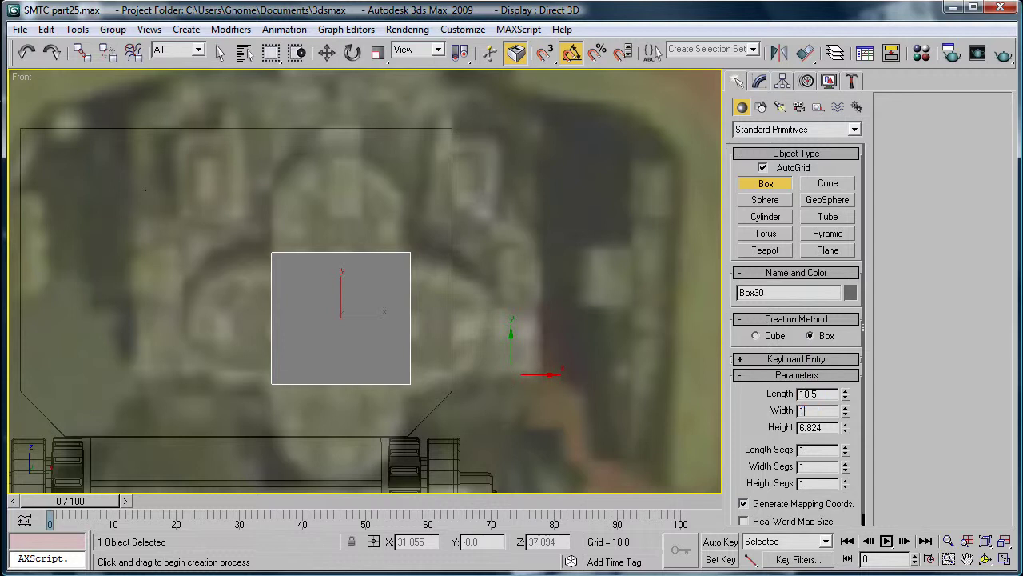
type("10.5")
key("Return")
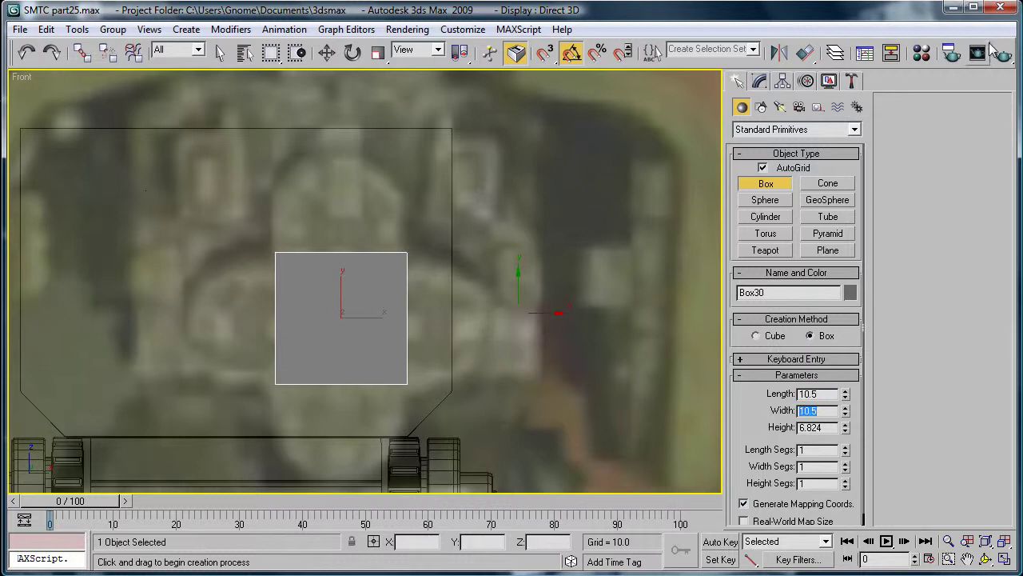
Convert the square box to an editable poly and select only its four side polygons.
left_click(760, 81)
key("ctrl+e")
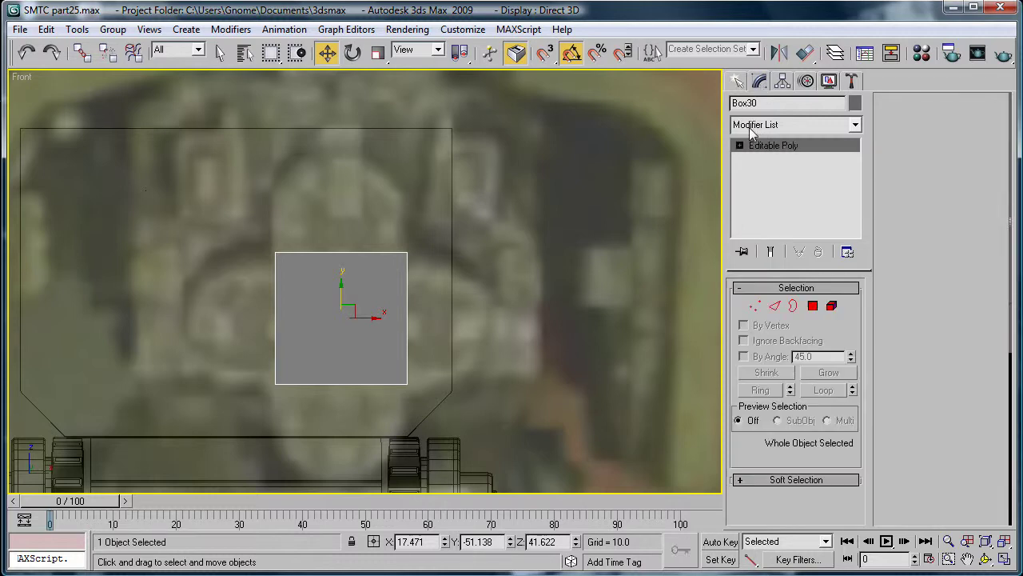
left_click(812, 306)
left_click_drag(196, 188, 479, 408)
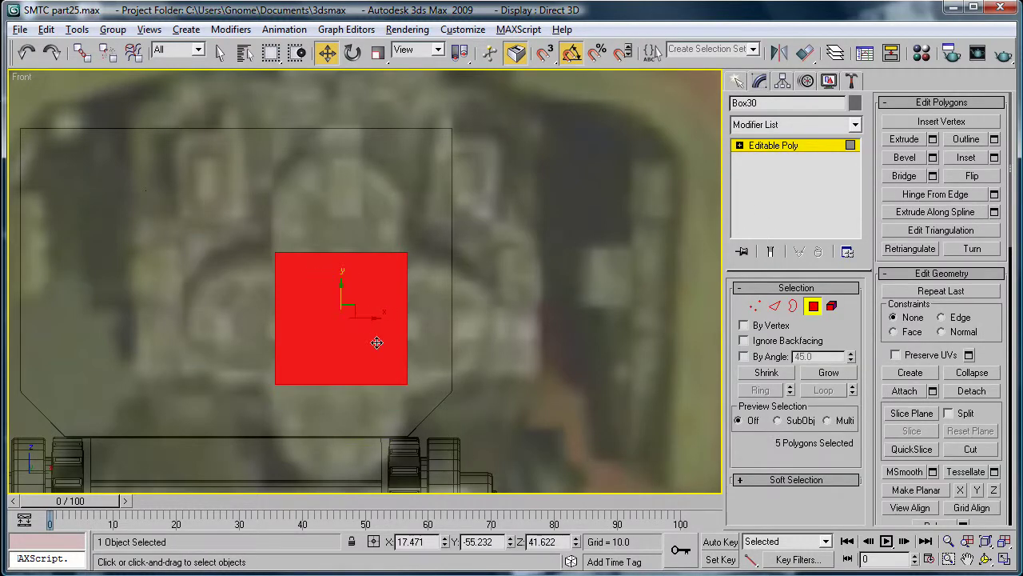
left_click(326, 285, "alt")
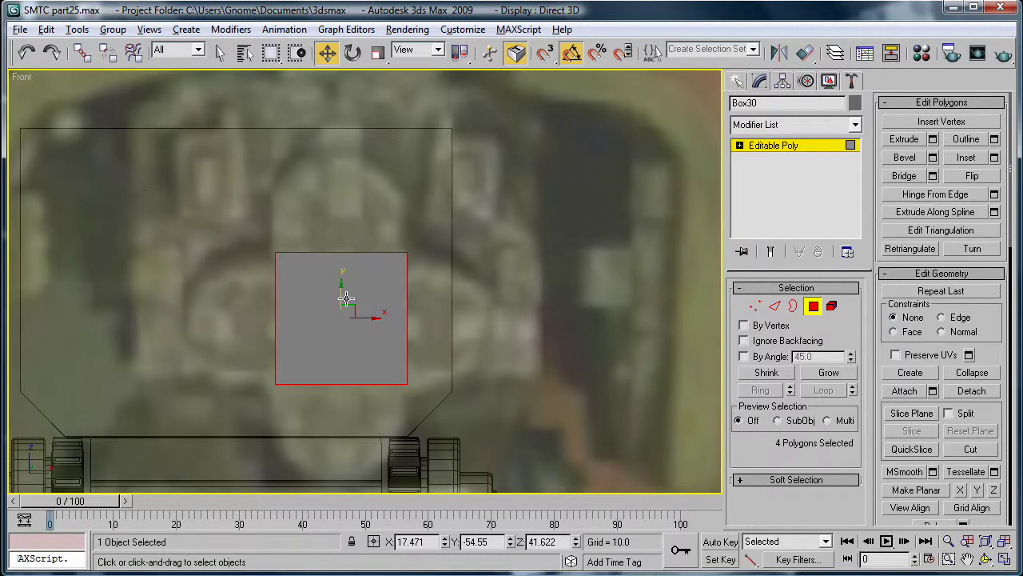
Show all four viewports and frame the box in the perspective view with its selected side polygons in sight.
middle_click_drag(364, 283, 372, 288)
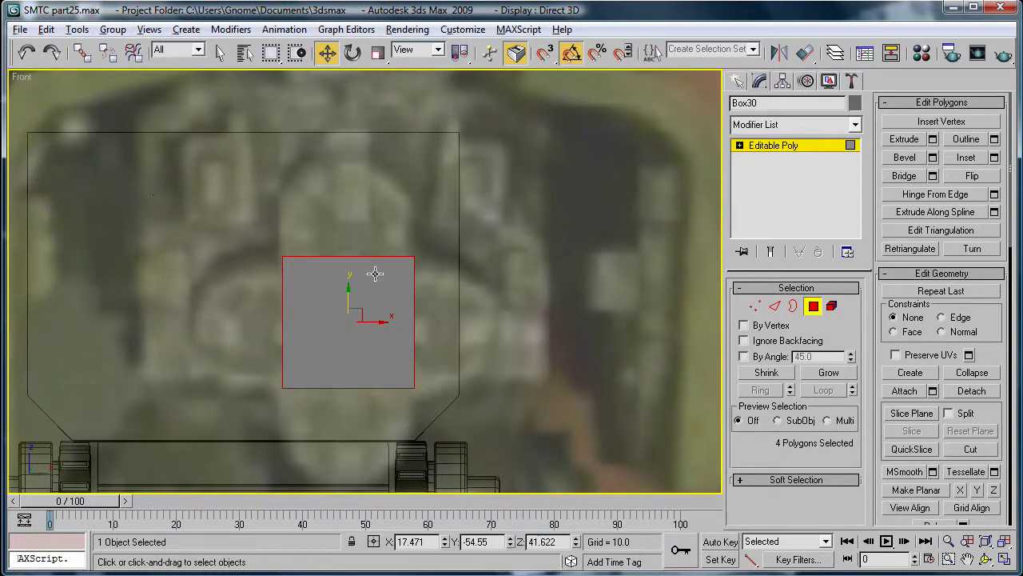
key("alt+w")
middle_click_drag(669, 326, 585, 361)
key("p")
key("z")
scroll(625, 382, "down", 3)
right_click(151, 334)
scroll(150, 333, "down", 3)
middle_click_drag(197, 319, 228, 355)
middle_click_drag(586, 331, 583, 378, "alt")
scroll(582, 385, "up", 1)
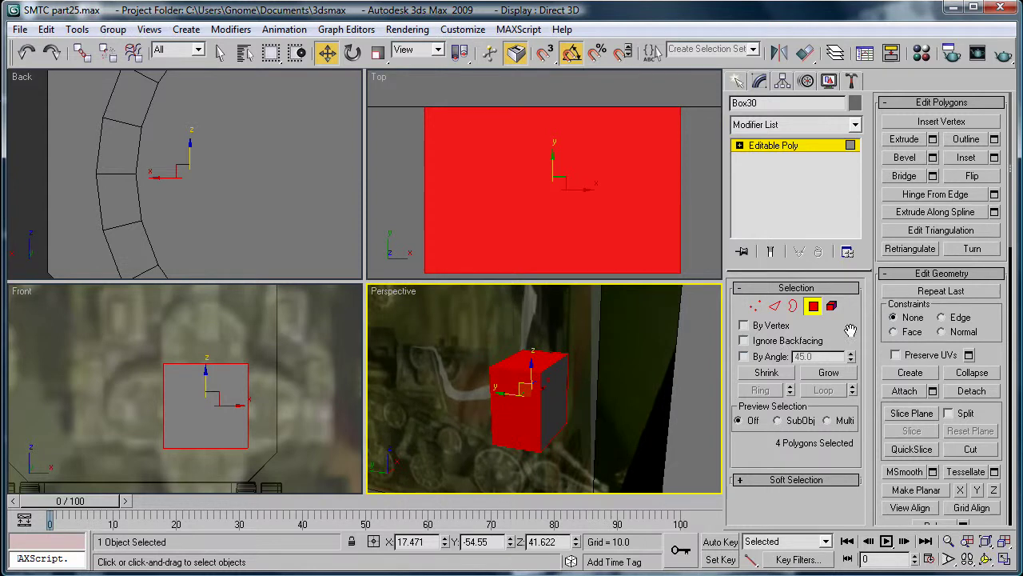
left_click(933, 158)
left_click(437, 323)
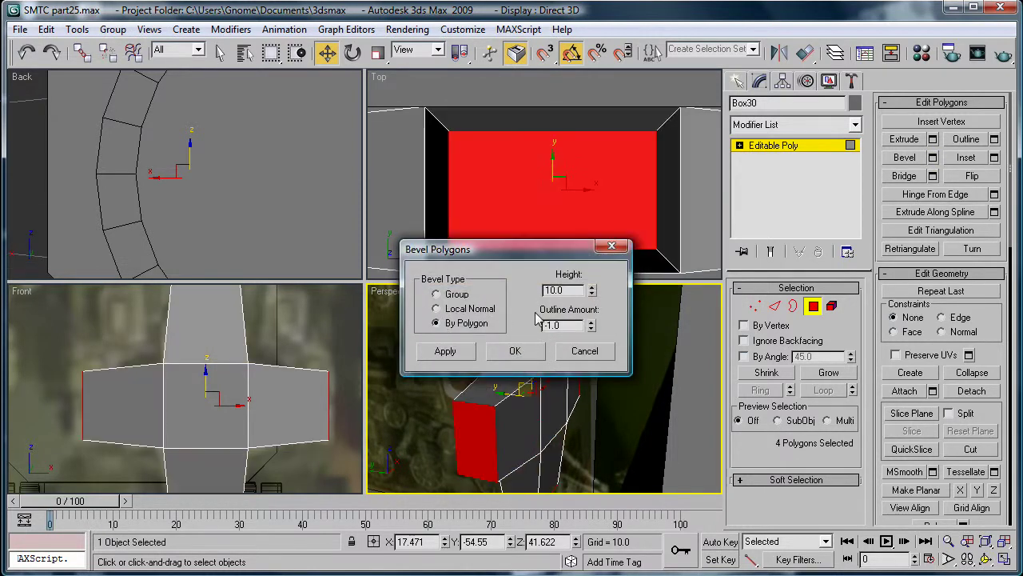
left_click_drag(564, 254, 724, 400)
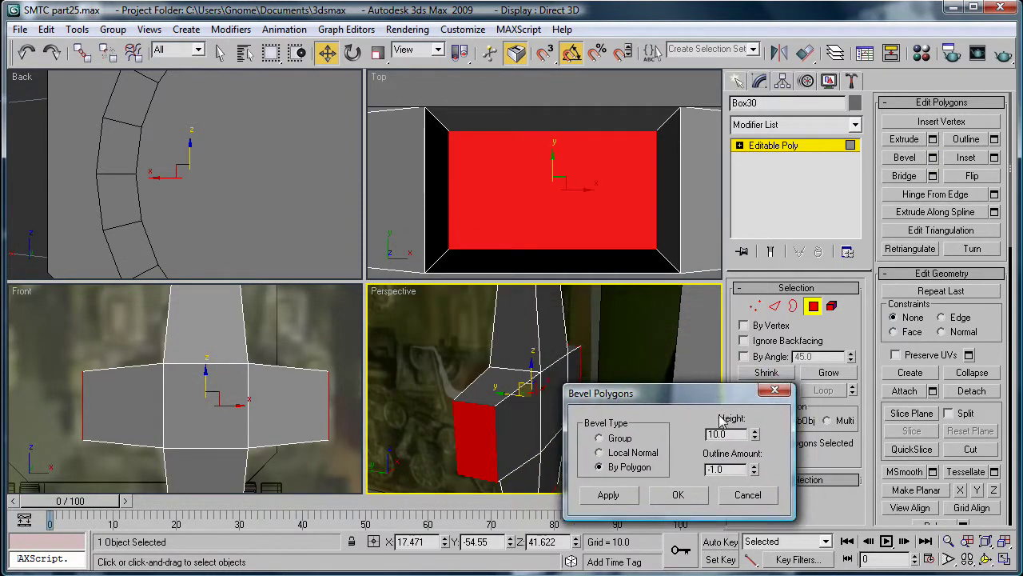
left_click(747, 495)
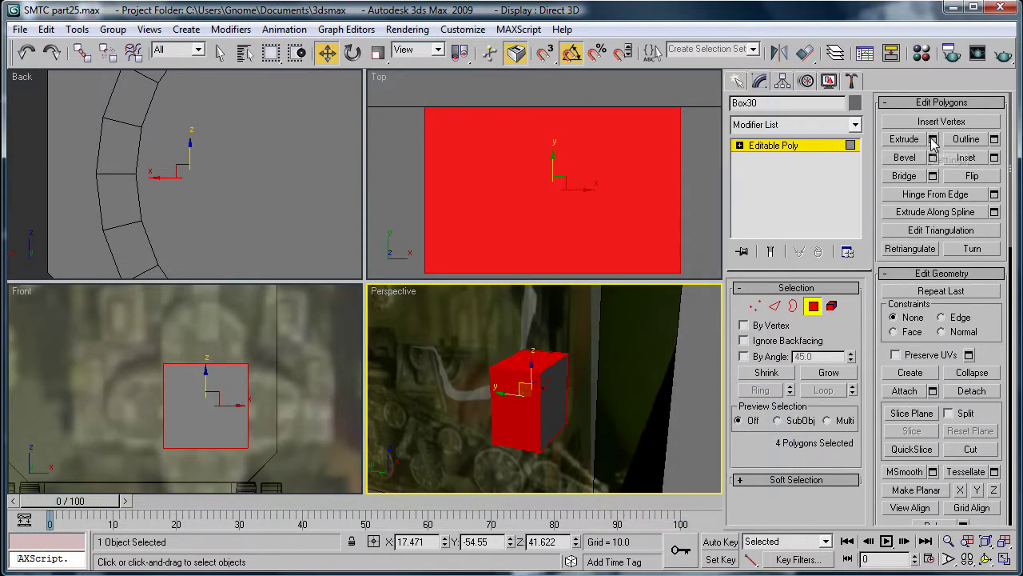
Extrude the box's four side polygons by polygon with a height of 4.0 to form a cross.
left_click(933, 139)
left_click(601, 463)
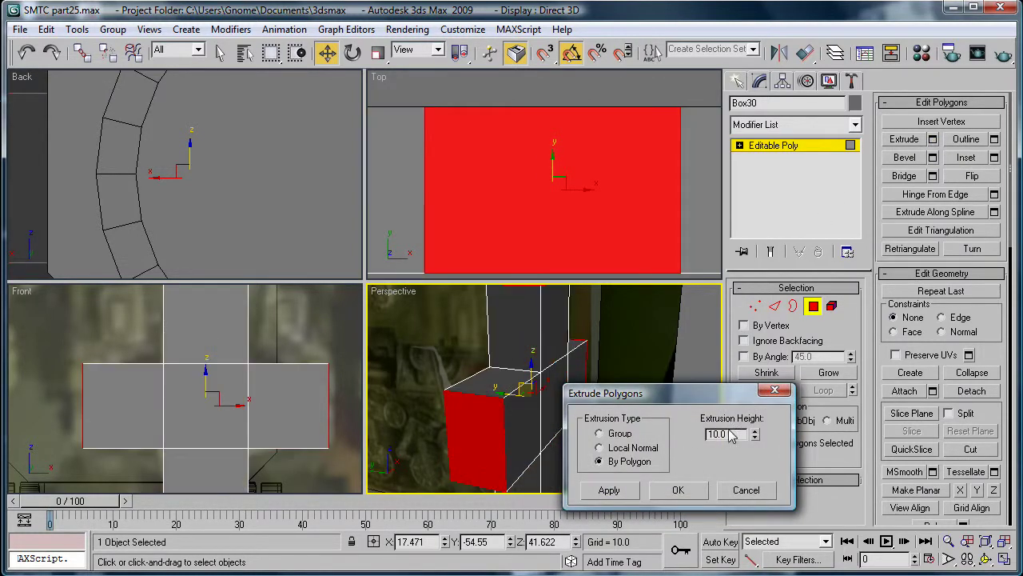
left_click_drag(757, 437, 753, 480)
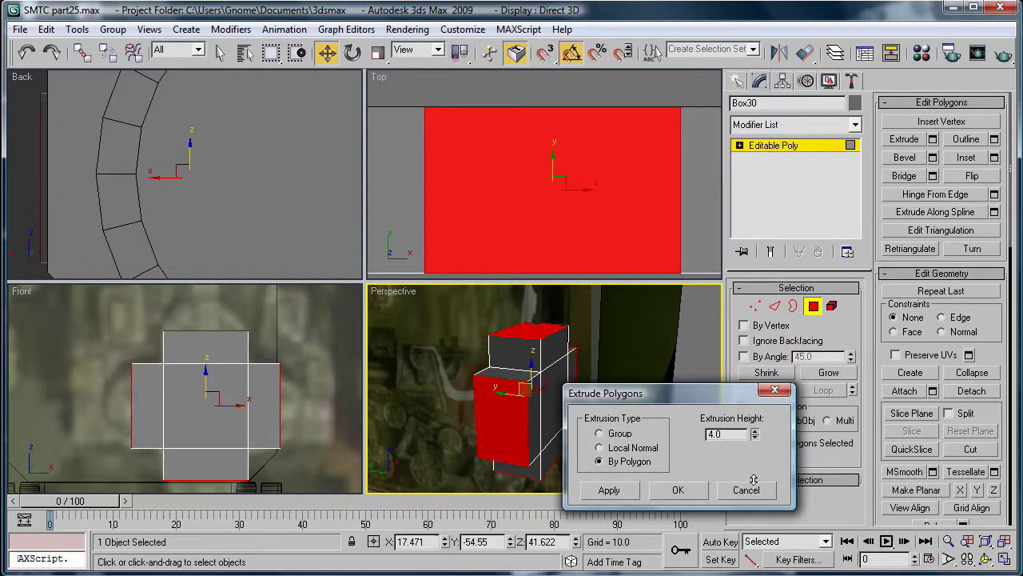
left_click(673, 490)
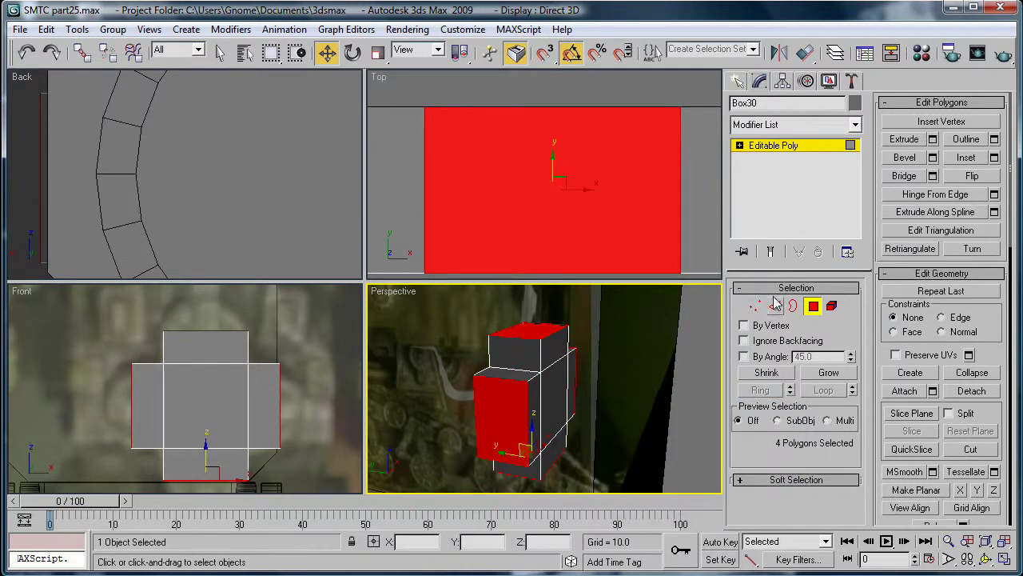
Convert the end-polygon selection to edges, deselect the edges running through the cross's thickness, and save the scene.
middle_click_drag(661, 342, 656, 383)
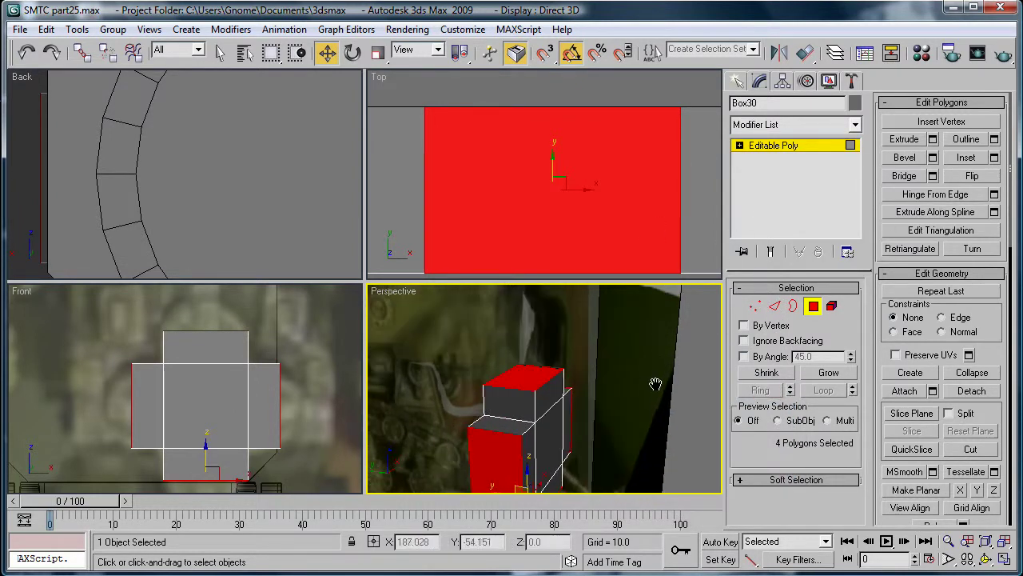
scroll(527, 208, "down", 5)
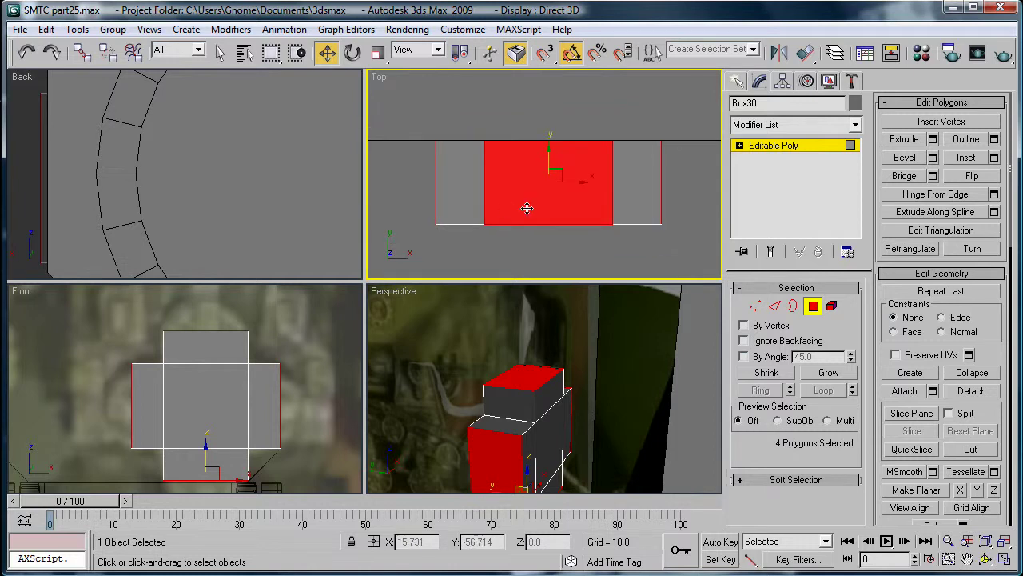
middle_click_drag(617, 418, 565, 393, "alt")
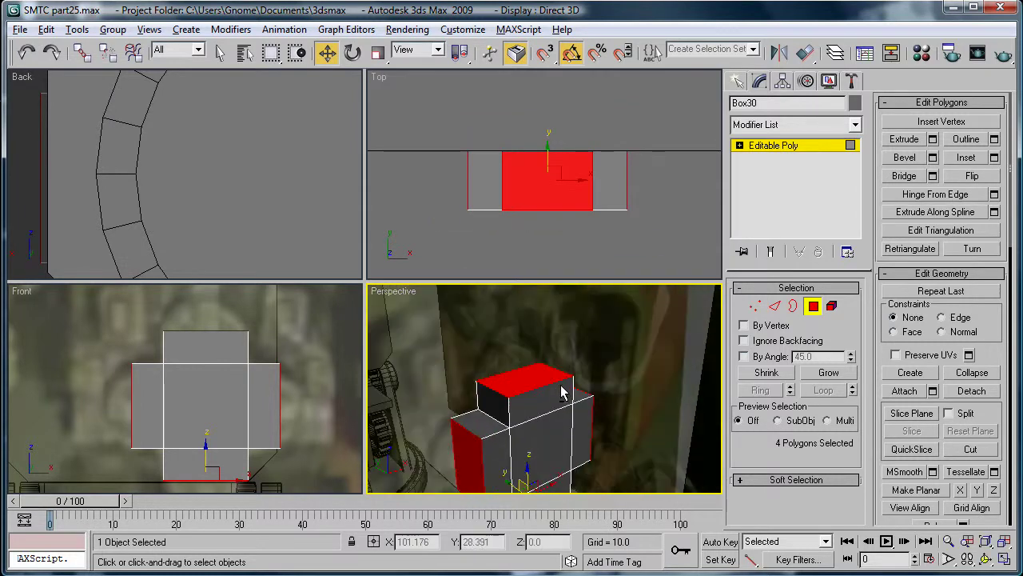
left_click(774, 306)
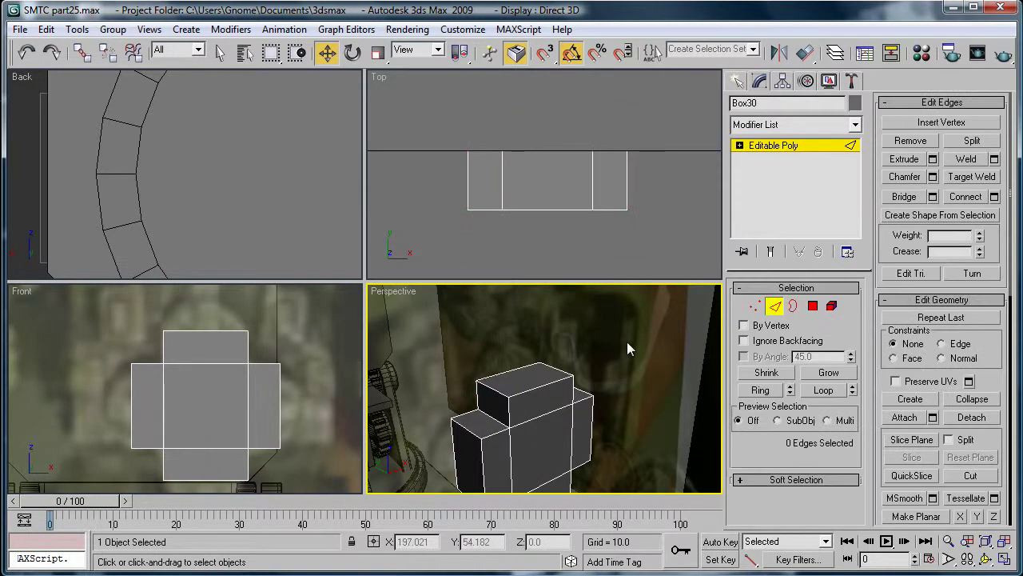
left_click(813, 306)
left_click(775, 306, "ctrl")
middle_click_drag(552, 375, 632, 352, "alt")
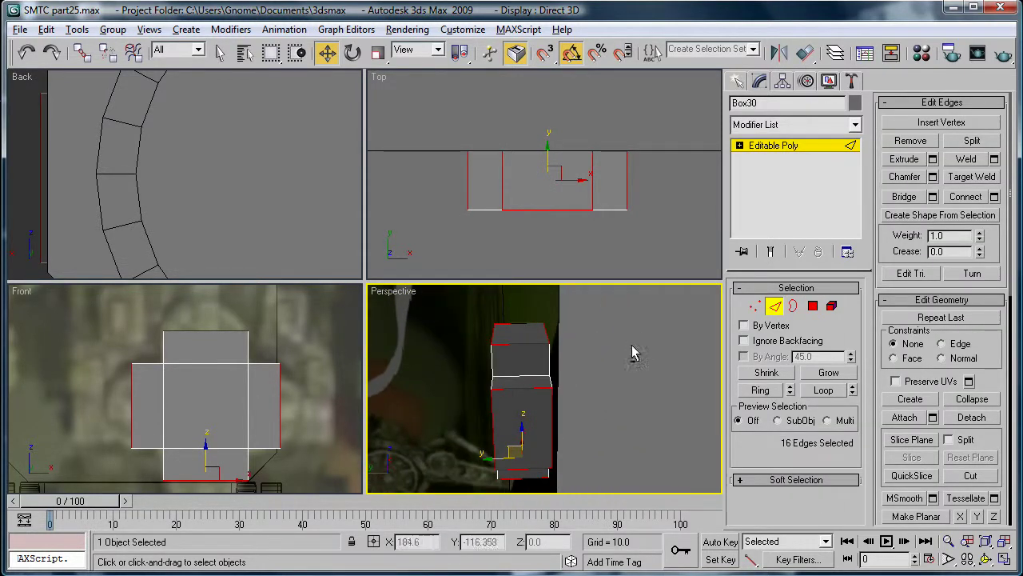
left_click_drag(518, 304, 523, 489, "alt")
middle_click_drag(572, 376, 482, 378, "alt")
key("ctrl+s")
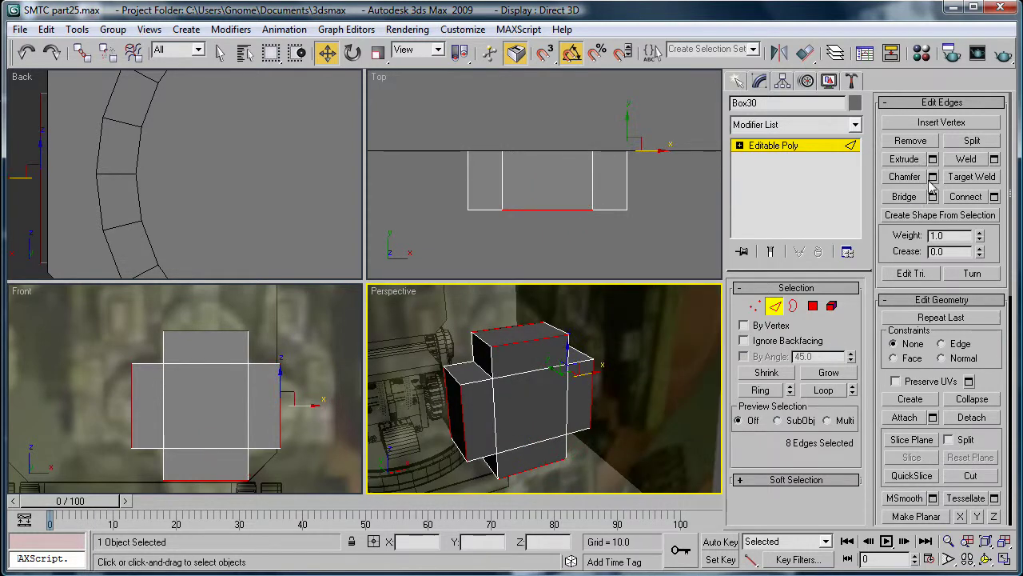
Connect the selected front and back edges of the four arm ends with 3 segments.
left_click(995, 196)
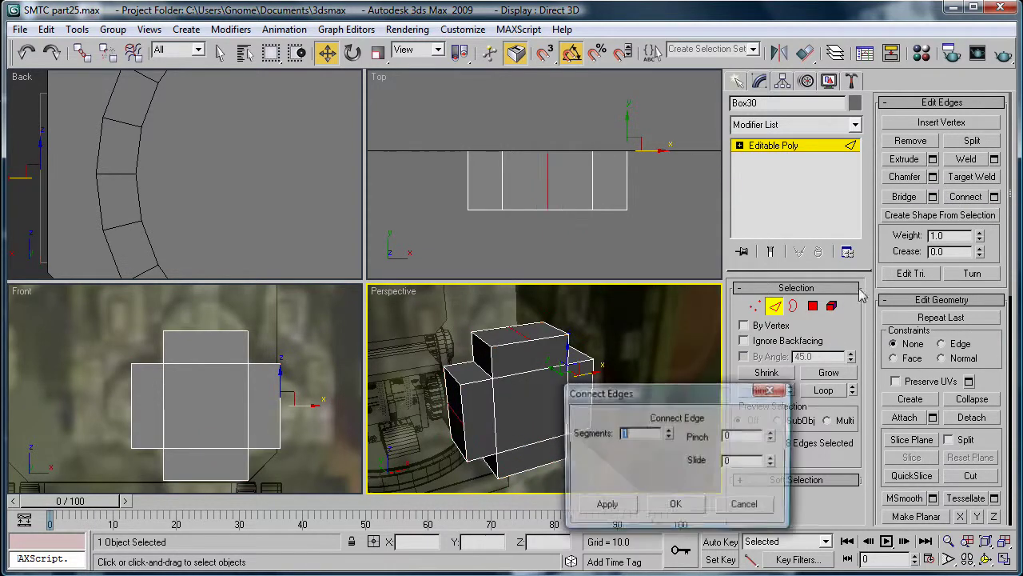
left_click(670, 430)
left_click(670, 430)
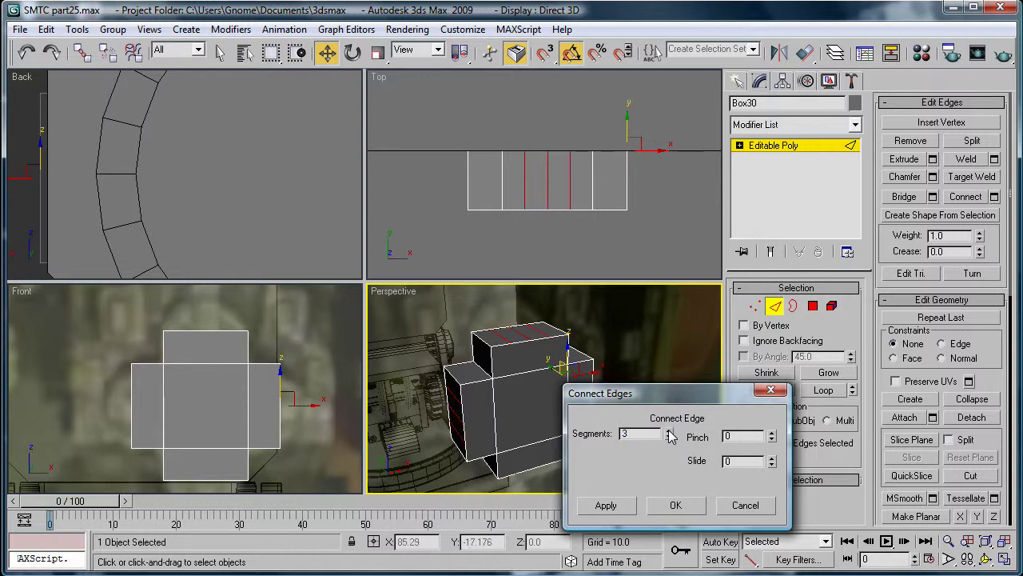
left_click(675, 505)
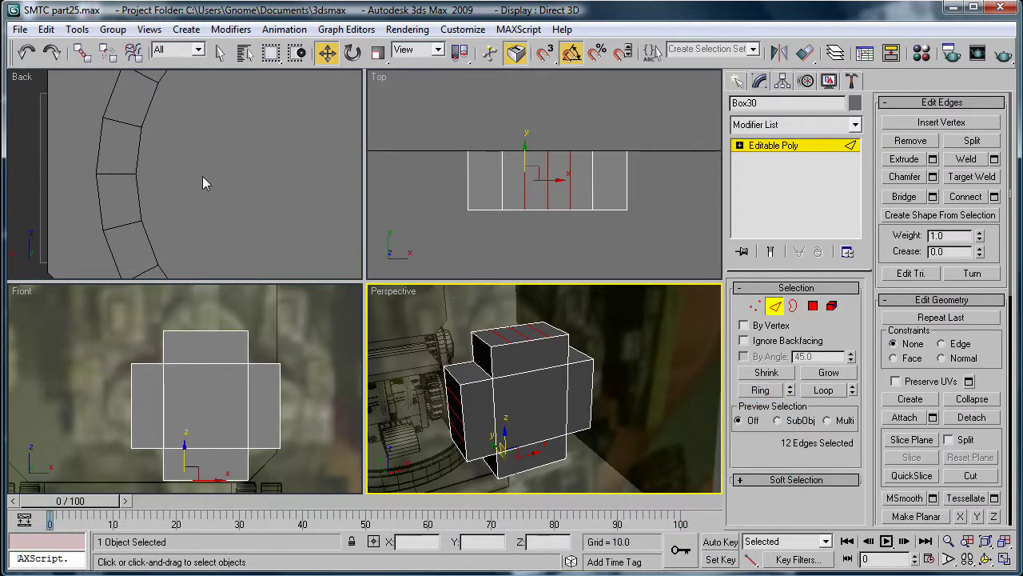
right_click(230, 390)
key("r")
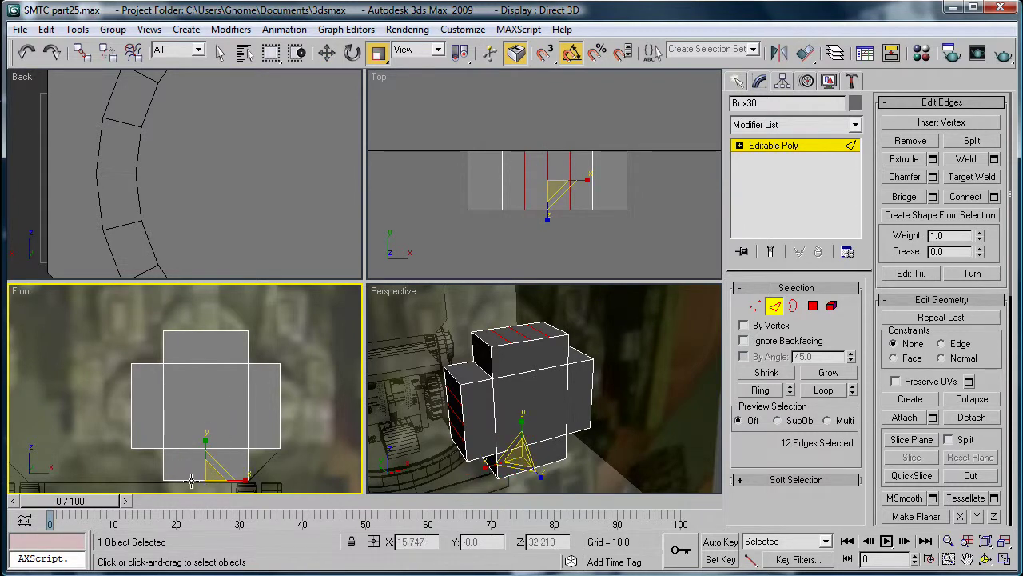
left_click_drag(206, 473, 240, 448)
key("ctrl+z")
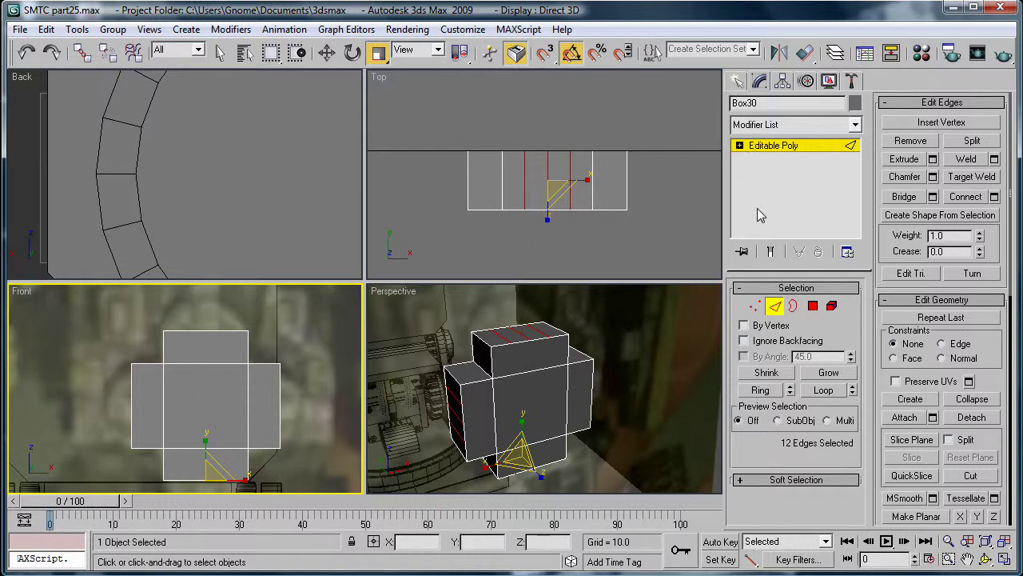
In the front view, scale the intermediate vertices of the cross's upper and lower arm ends outward vertically to form angled corners.
left_click(756, 307)
key("alt+w")
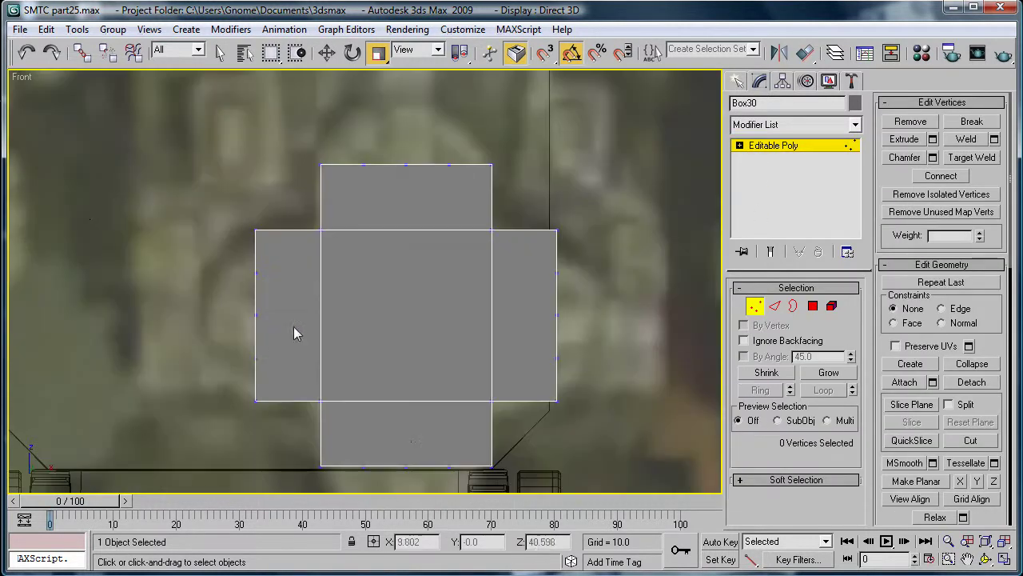
left_click_drag(361, 190, 455, 236)
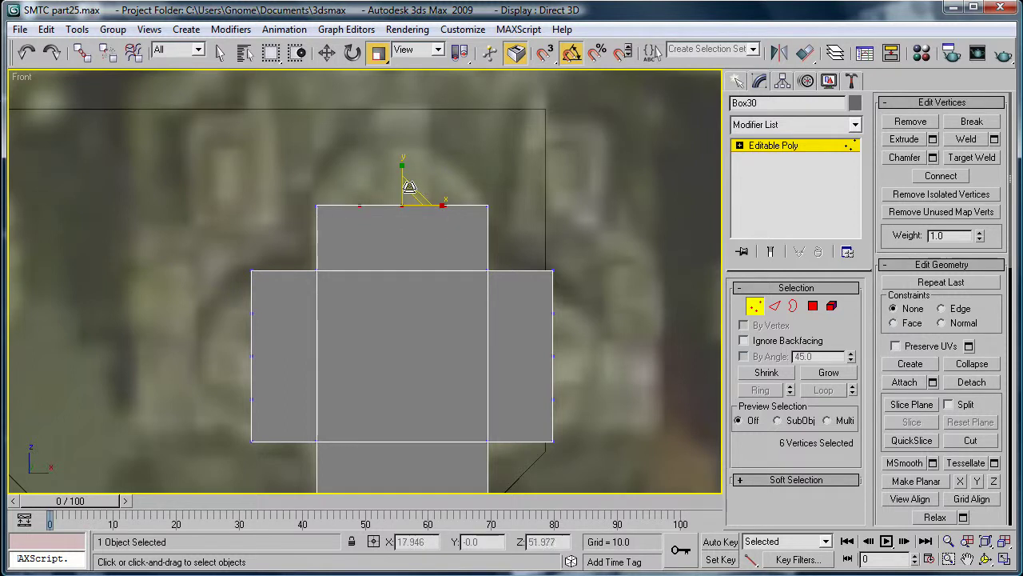
key("w")
left_click_drag(403, 170, 405, 109)
key("ctrl+z")
middle_click_drag(398, 313, 404, 222)
left_click_drag(360, 374, 436, 448, "ctrl")
middle_click_drag(403, 219, 403, 224)
key("r")
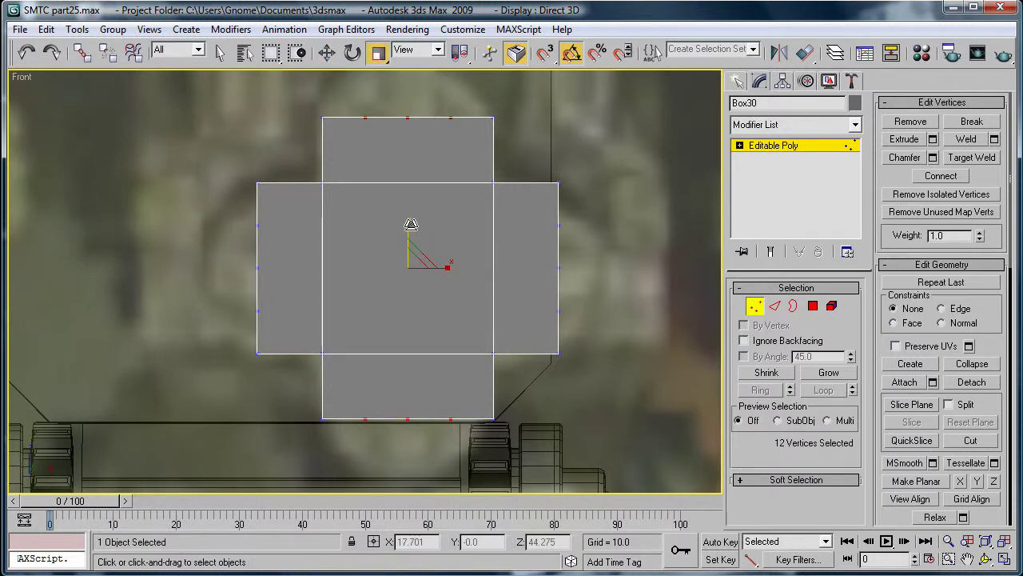
left_click_drag(411, 221, 409, 207)
Scale the intermediate vertices of the cross's two side arm ends outward horizontally to match the upper and lower arms.
middle_click_drag(410, 210, 415, 268)
scroll(415, 269, "down", 2)
left_click_drag(267, 267, 480, 340)
left_click_drag(436, 312, 452, 314)
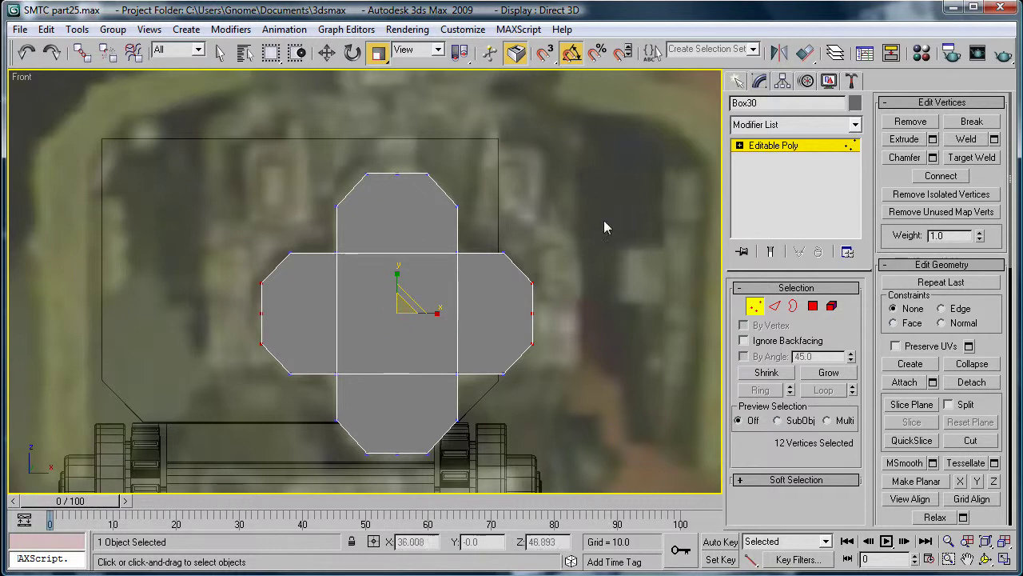
Scale the centre vertices of opposite arm ends slightly further outward, vertically and horizontally, to round all four ends.
left_click_drag(386, 152, 422, 476)
left_click_drag(400, 275, 402, 276)
left_click_drag(376, 149, 409, 475)
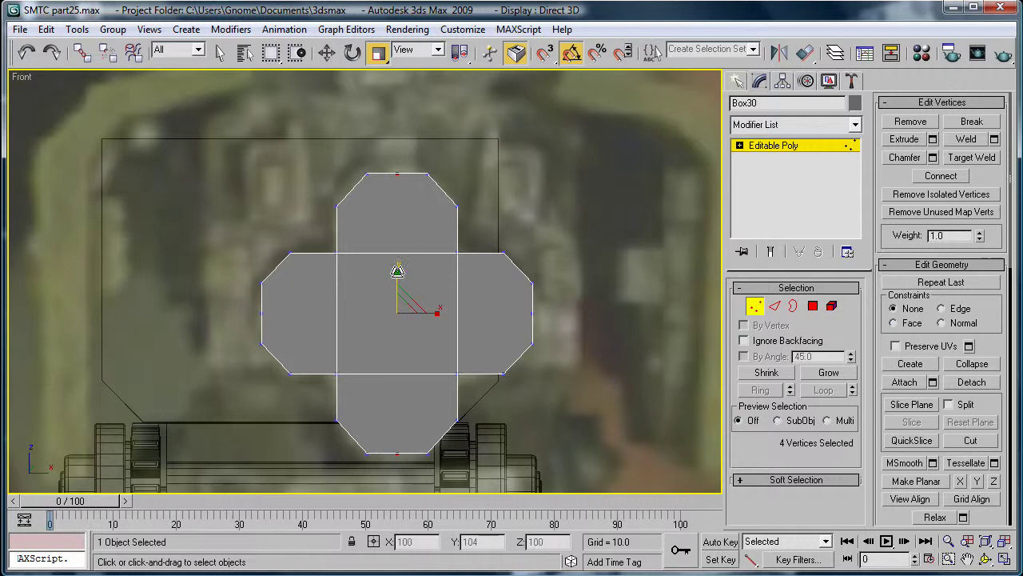
left_click_drag(398, 275, 397, 269)
left_click_drag(237, 302, 580, 328)
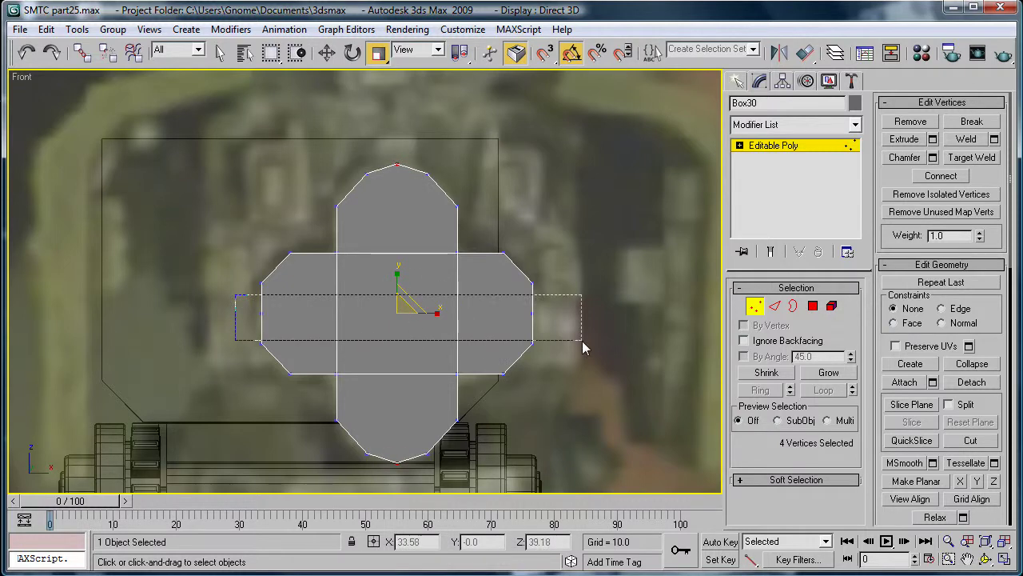
left_click_drag(436, 312, 442, 310)
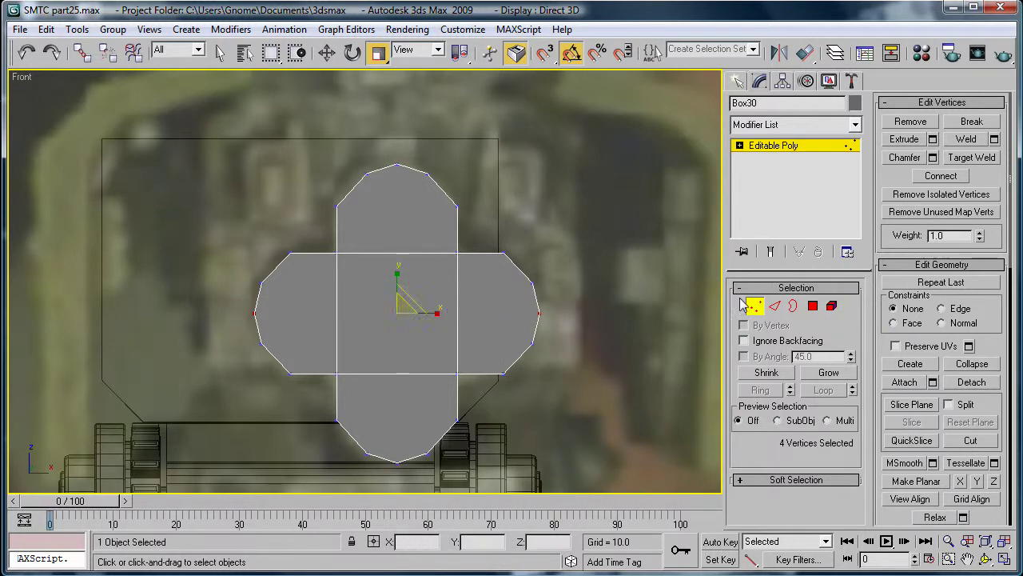
Chamfer the 12 connecting edges across the rounded arm ends by 0.64 with 1 segment.
left_click(774, 306)
key("p")
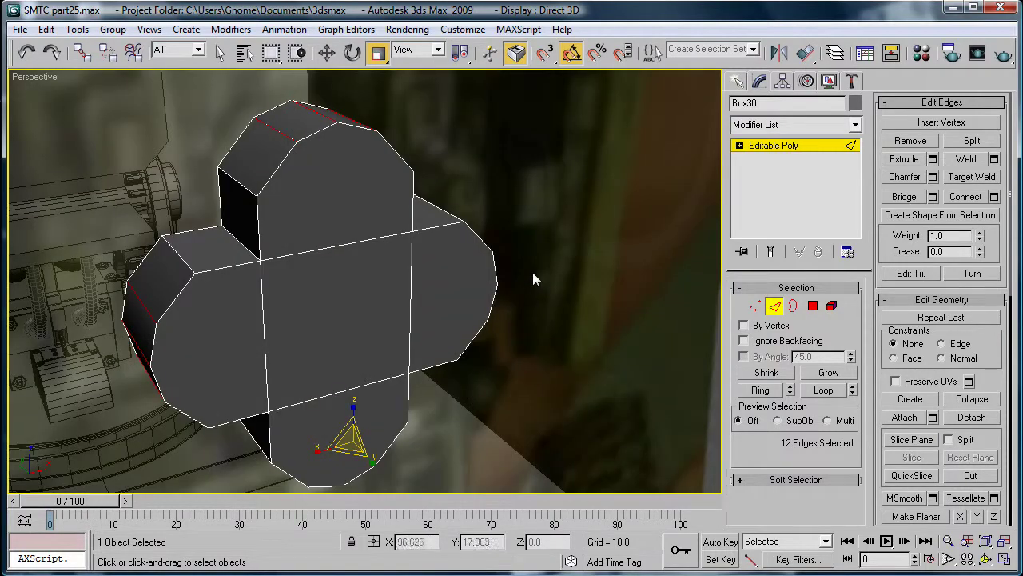
middle_click_drag(468, 256, 424, 258, "alt")
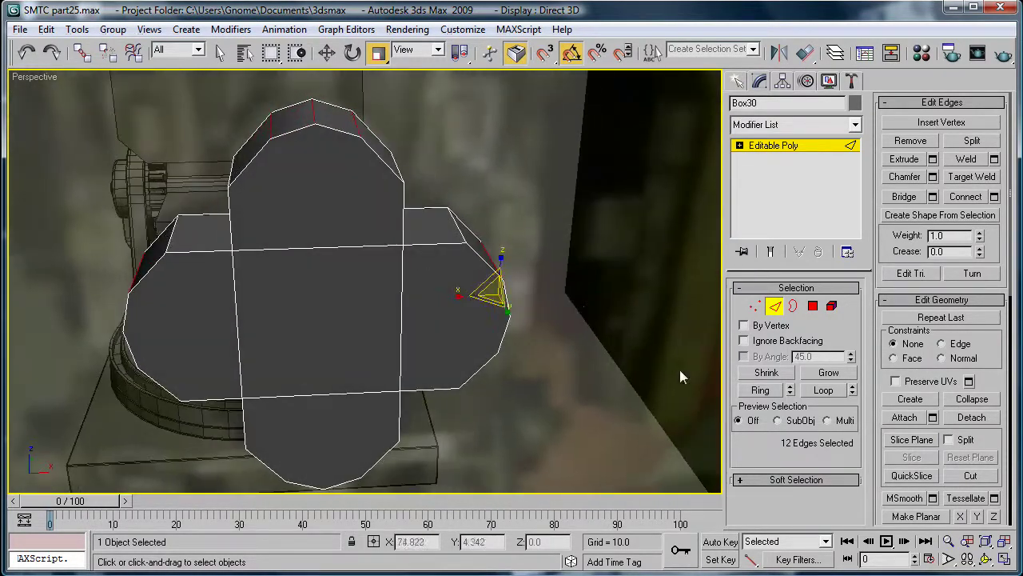
left_click(932, 176)
middle_click_drag(359, 192, 362, 211, "alt")
left_click_drag(637, 442, 633, 467)
left_click(673, 462)
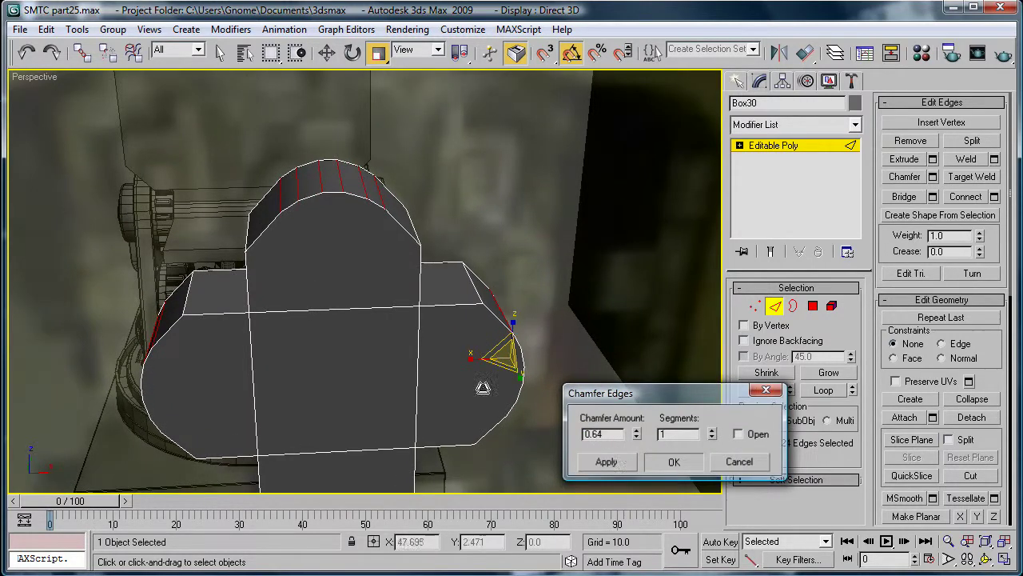
middle_click_drag(482, 388, 632, 311, "alt")
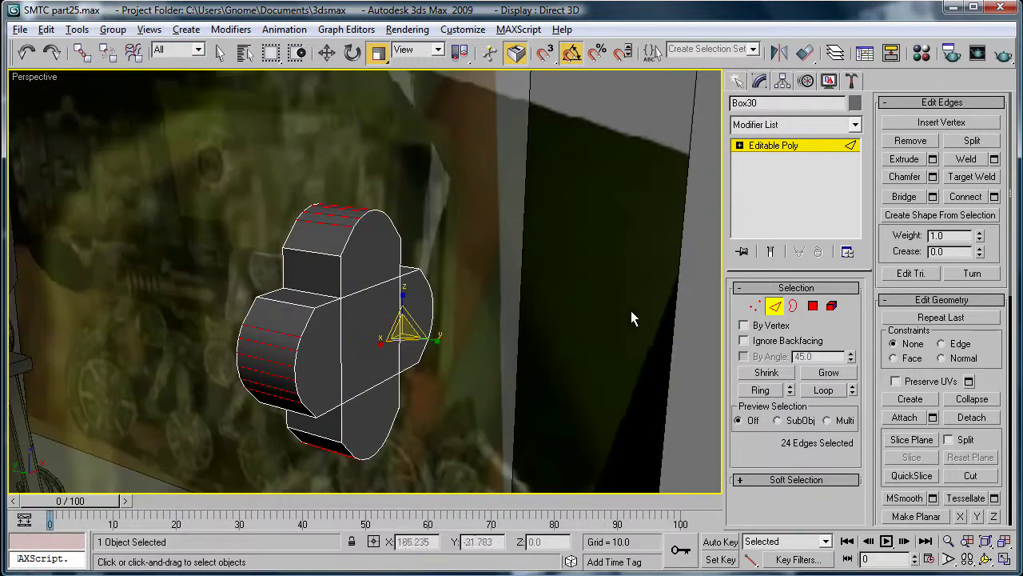
left_click(343, 276)
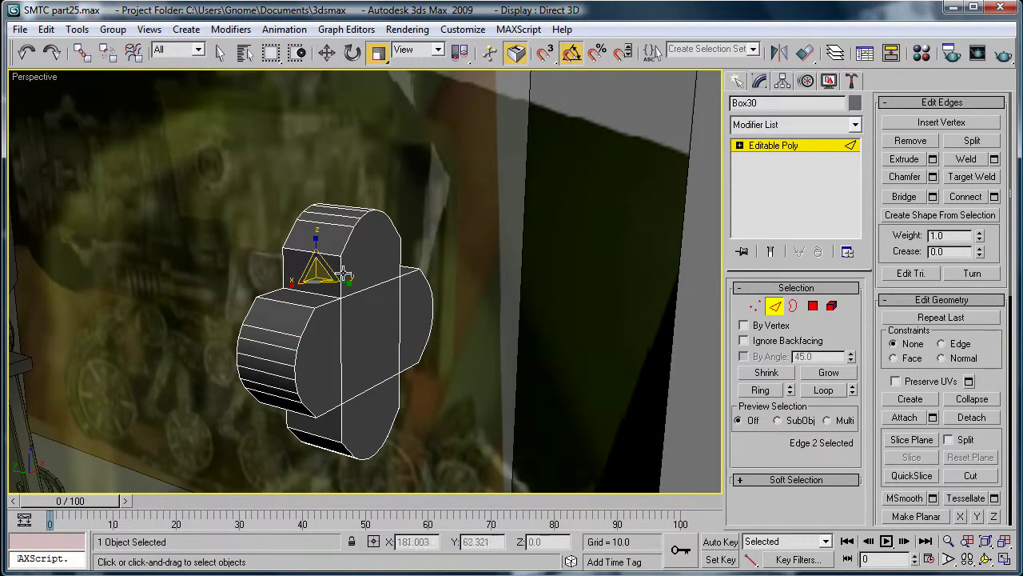
left_click(703, 265)
middle_click_drag(702, 264, 606, 209, "alt")
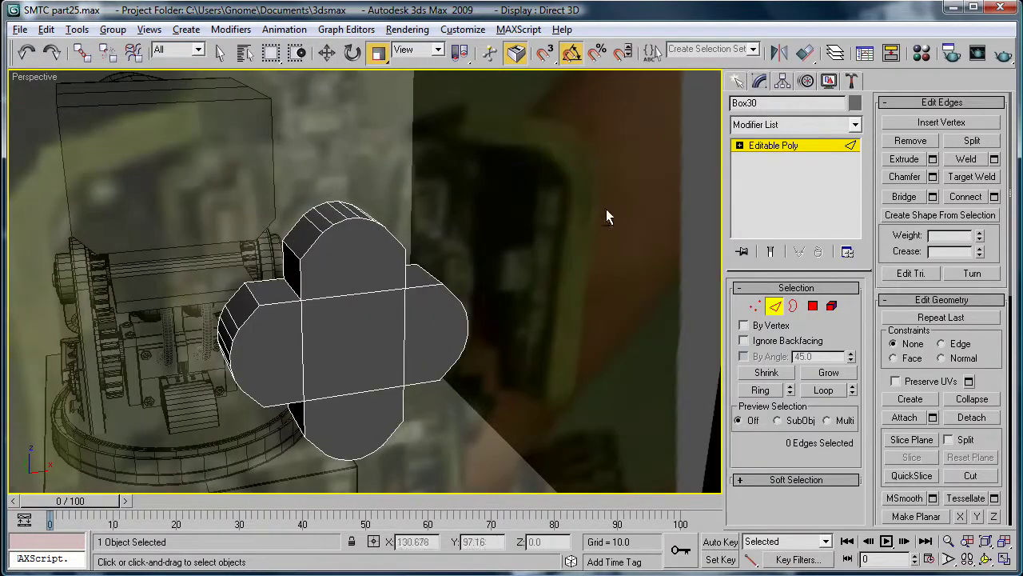
Move the whole cross along the Y axis to about 14.88, up against the front face of the upper housing.
left_click(774, 147)
middle_click_drag(698, 167, 450, 354, "alt")
key("w")
left_click_drag(480, 325, 178, 323)
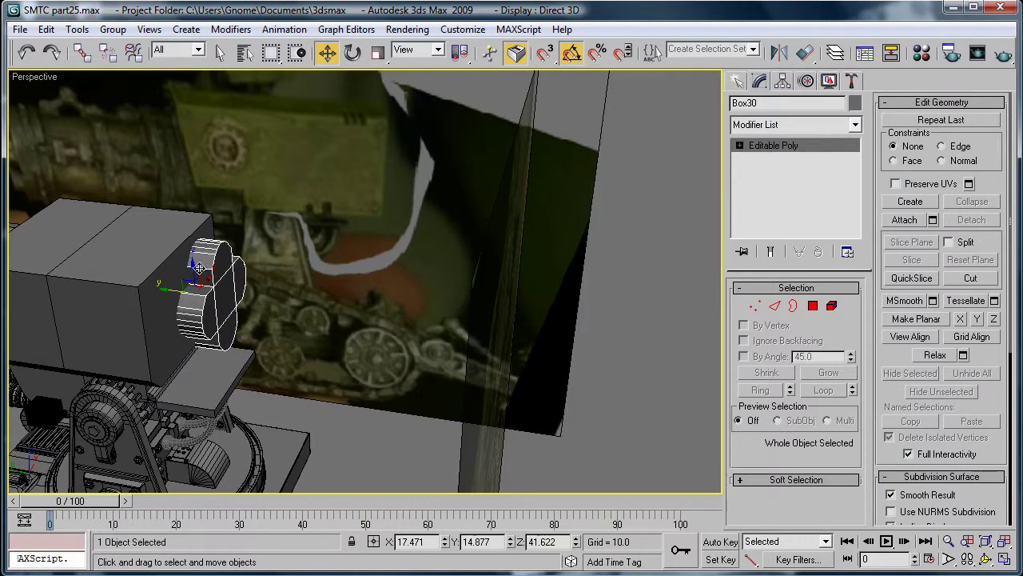
key("l")
scroll(366, 141, "up", 8)
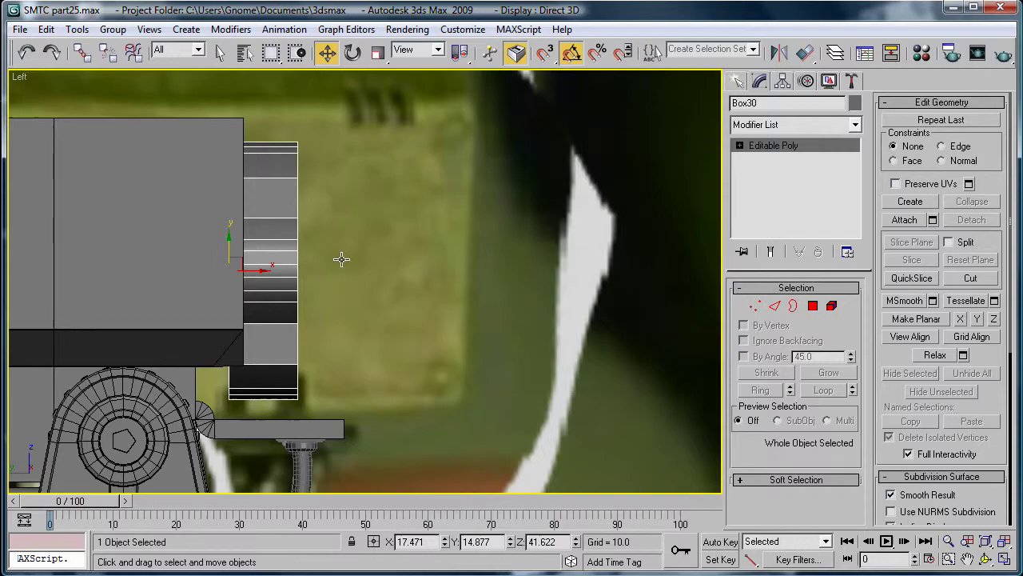
Centre the cross on the housing's width in the top view by moving it along X to about 9.13.
key("p")
scroll(314, 309, "up", 2)
middle_click_drag(283, 352, 313, 494, "alt")
key("t")
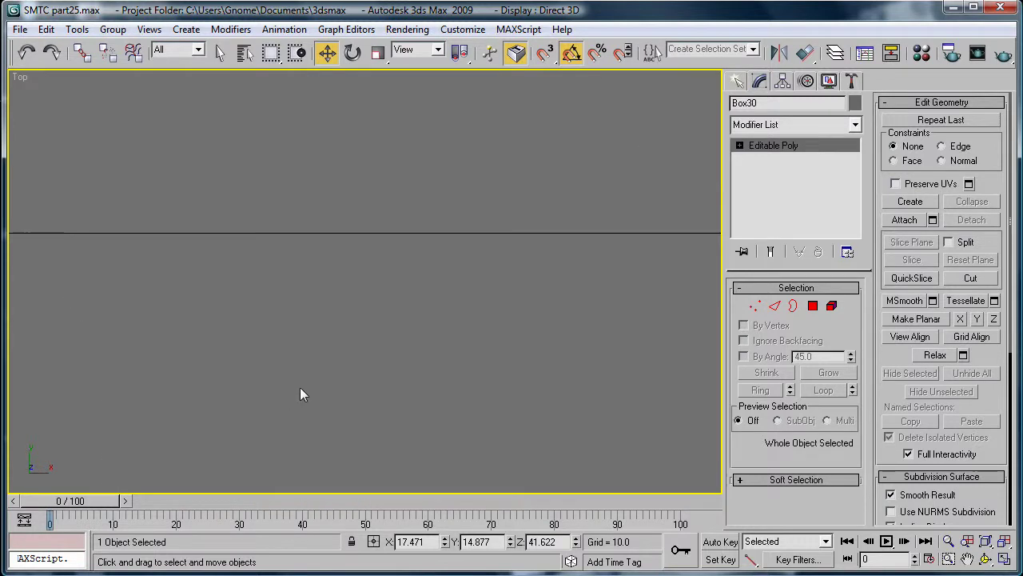
scroll(380, 353, "down", 1)
key("z")
scroll(402, 298, "down", 5)
scroll(402, 297, "up", 5)
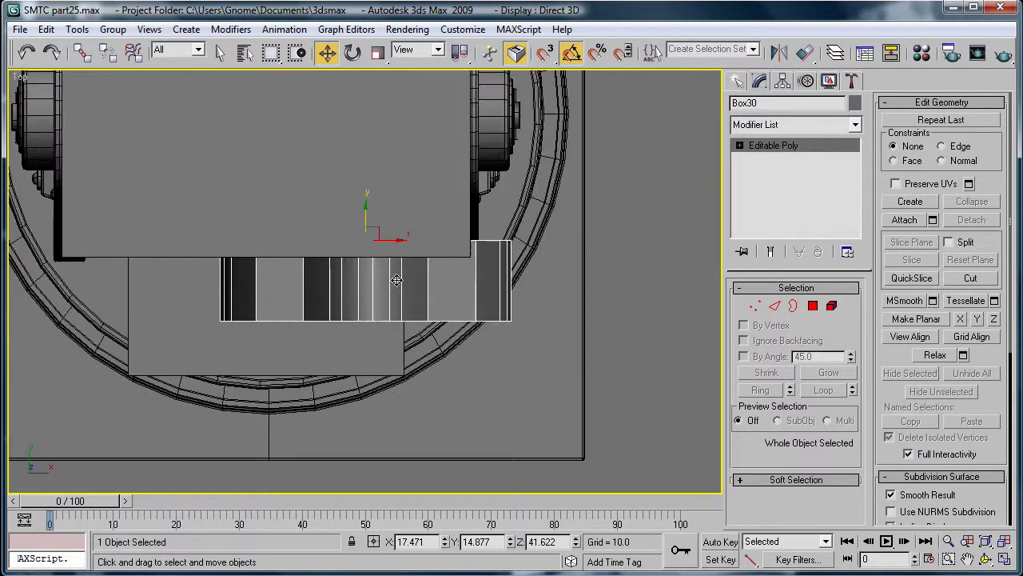
left_click_drag(382, 275, 312, 282)
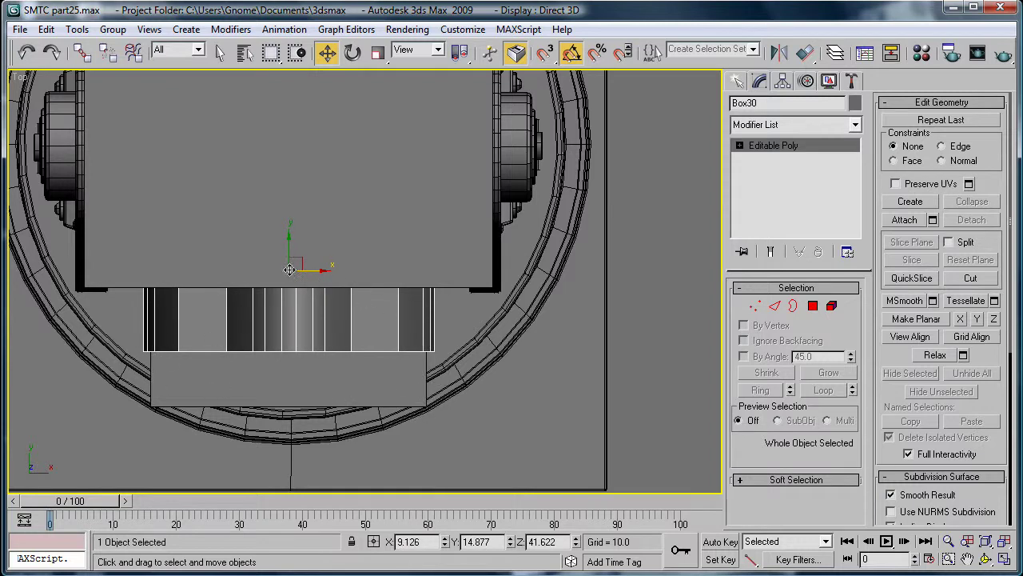
Raise the cross on the housing's front face by moving it along Z to about 43.26.
key("p")
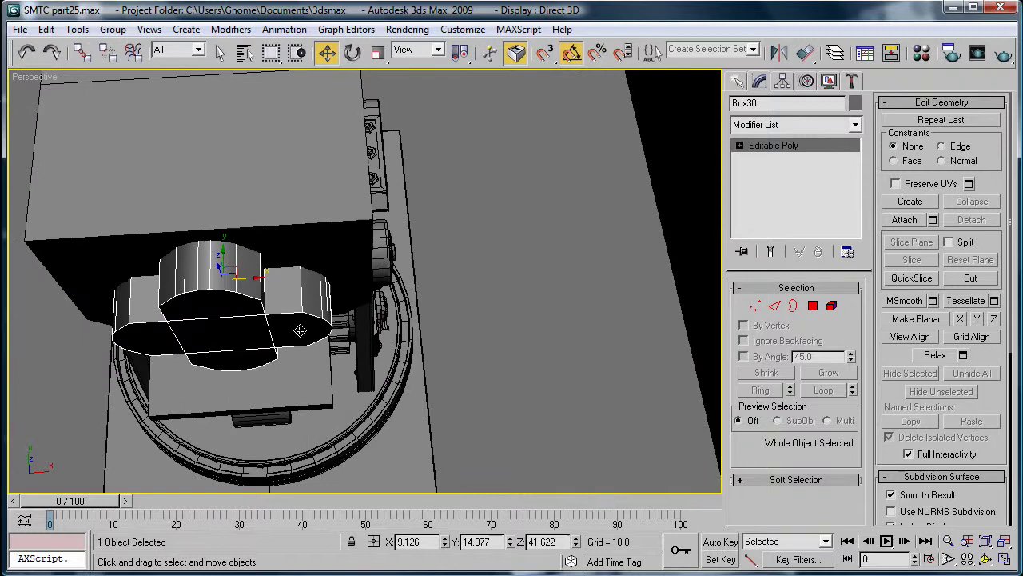
middle_click_drag(405, 282, 450, 244, "alt")
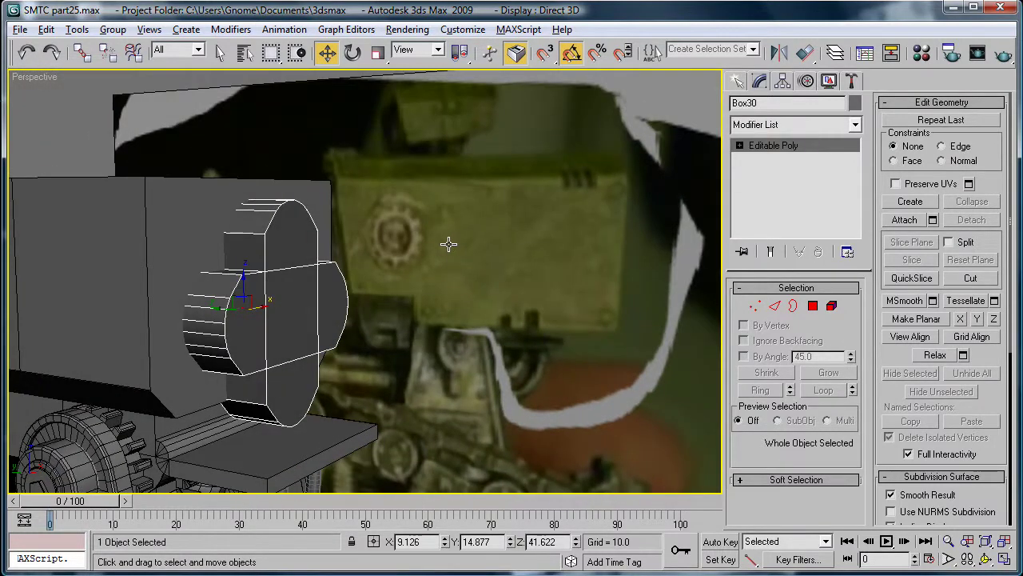
mouse_move(245, 276)
left_mouse_down()
mouse_move(240, 251)
mouse_move(241, 266)
left_mouse_up()
middle_click_drag(252, 342, 330, 340, "alt")
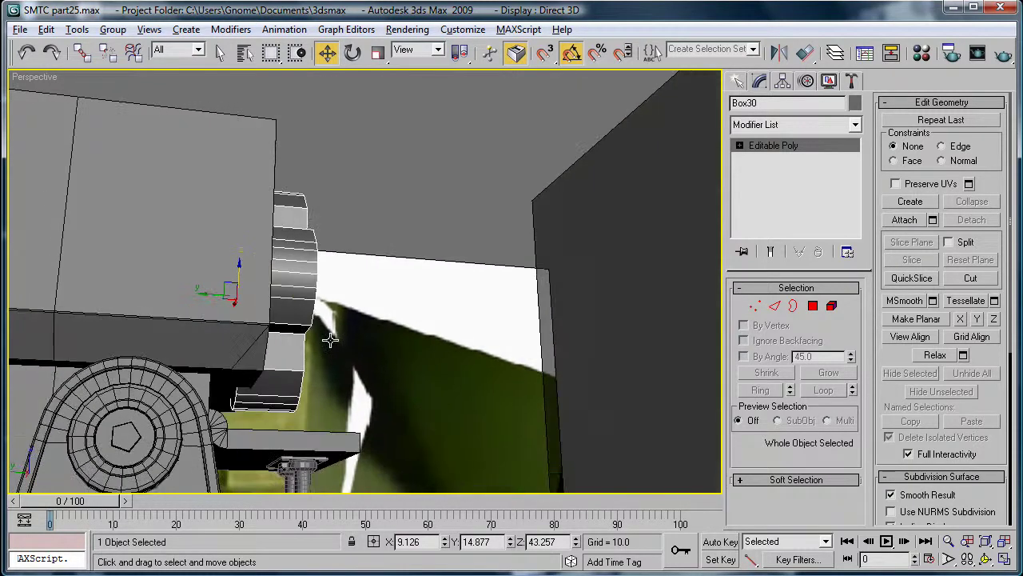
Extrude the rear polygon of the cross's lower arm back toward the housing's recessed underside.
left_click(811, 306)
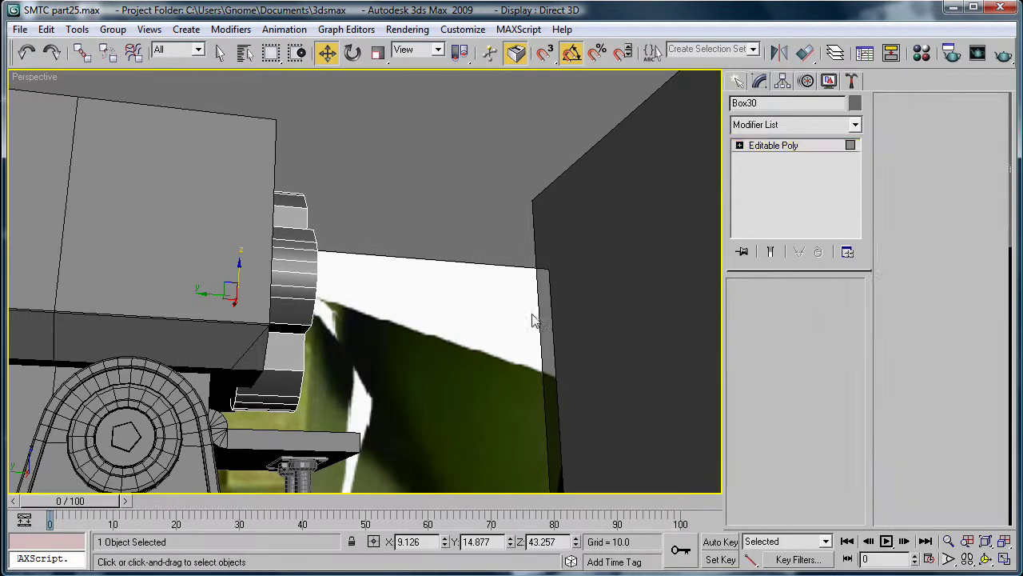
left_click(211, 338)
left_click(232, 394)
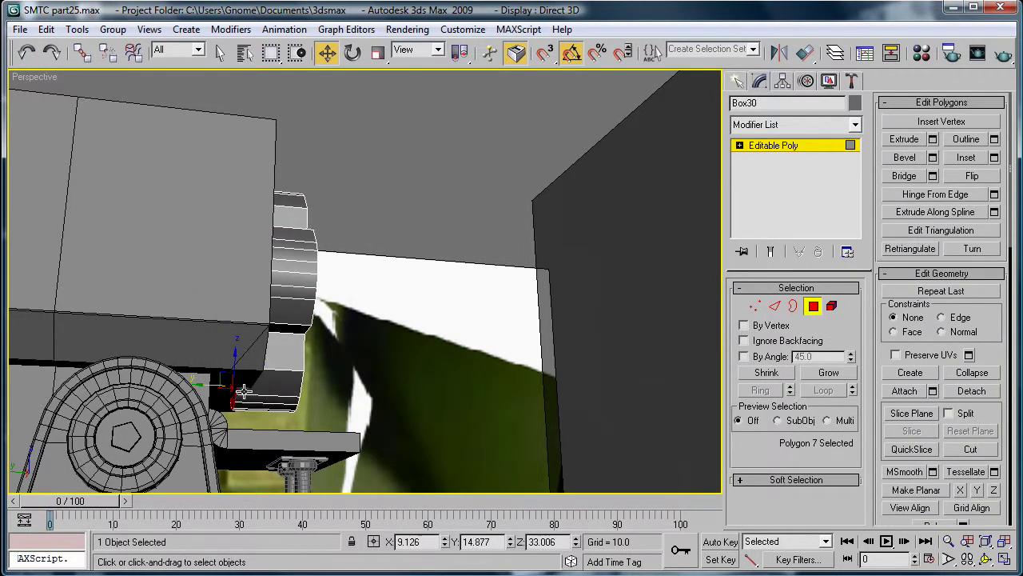
middle_click_drag(324, 346, 265, 347, "alt")
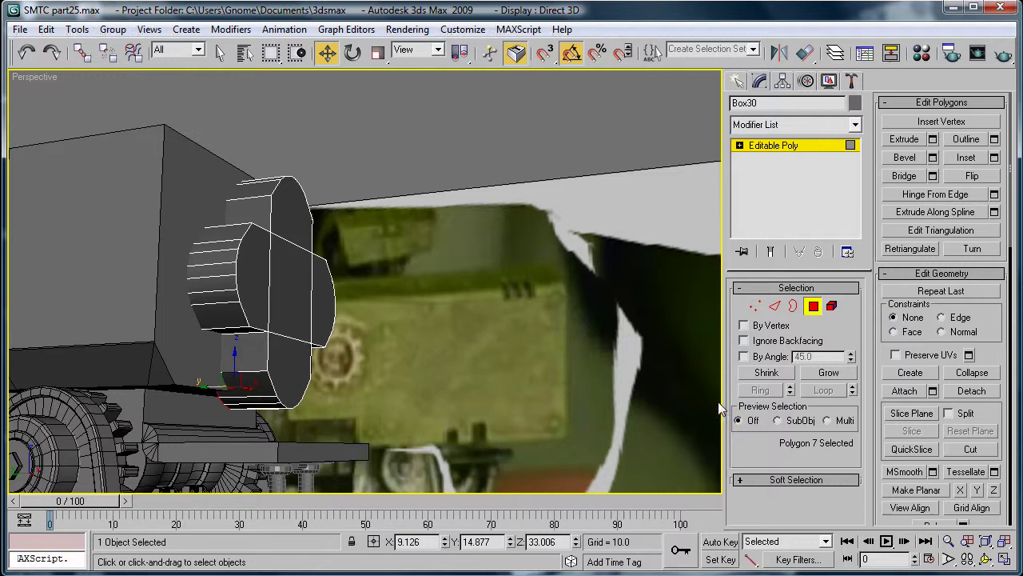
left_click(932, 140)
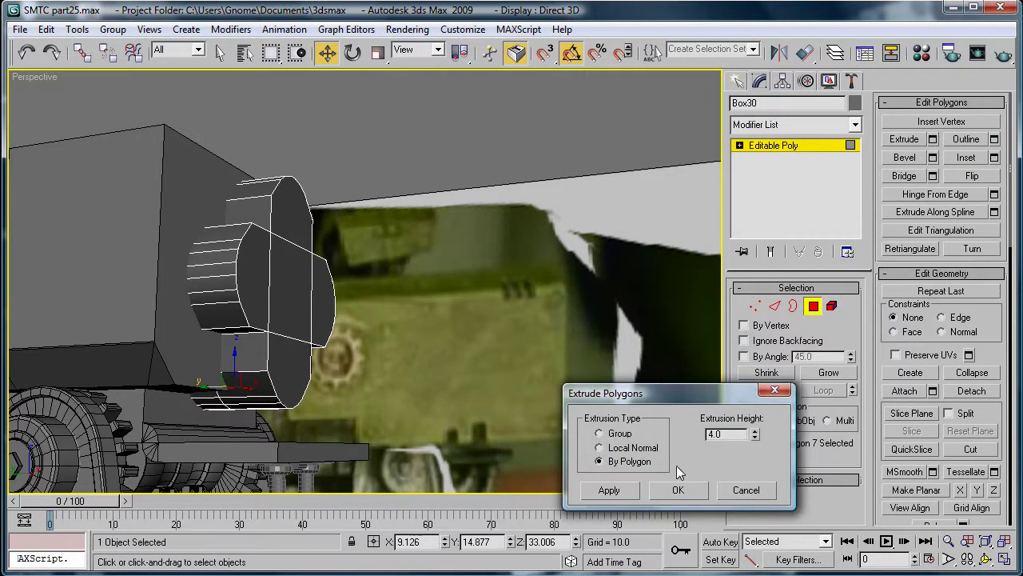
left_click_drag(745, 454, 742, 436)
left_click(679, 496)
Examine how the extended lower arm and the rest of the cross meet the housing from several angles.
middle_click_drag(579, 380, 514, 380, "alt")
scroll(514, 379, "down", 5)
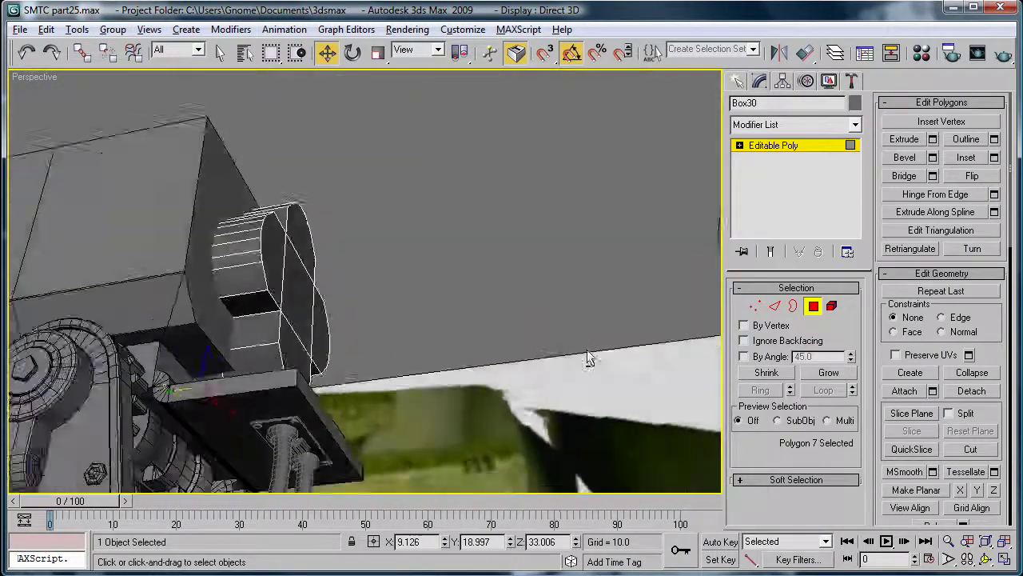
scroll(554, 387, "up", 3)
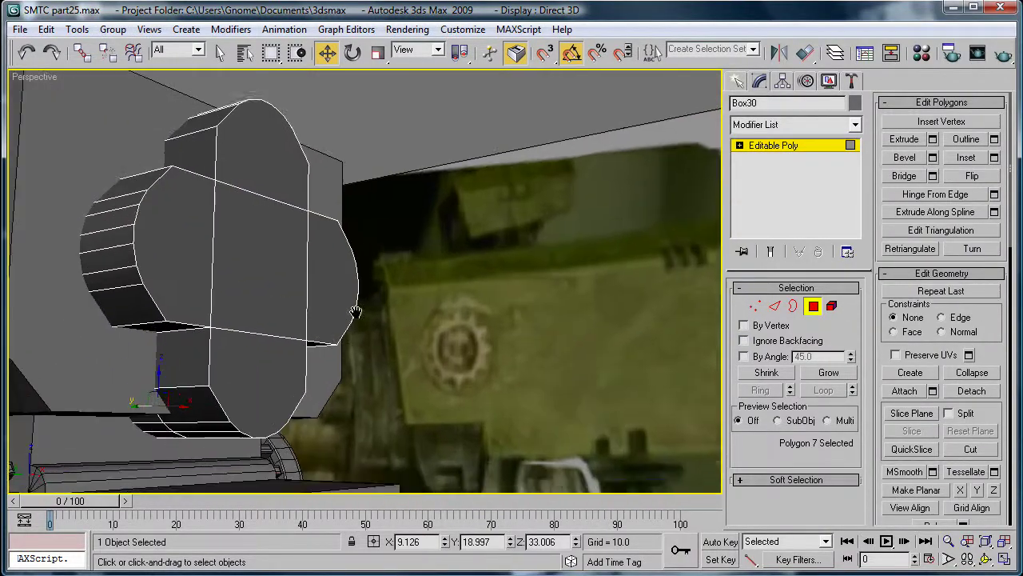
middle_click_drag(354, 313, 456, 208)
middle_click_drag(271, 170, 299, 263)
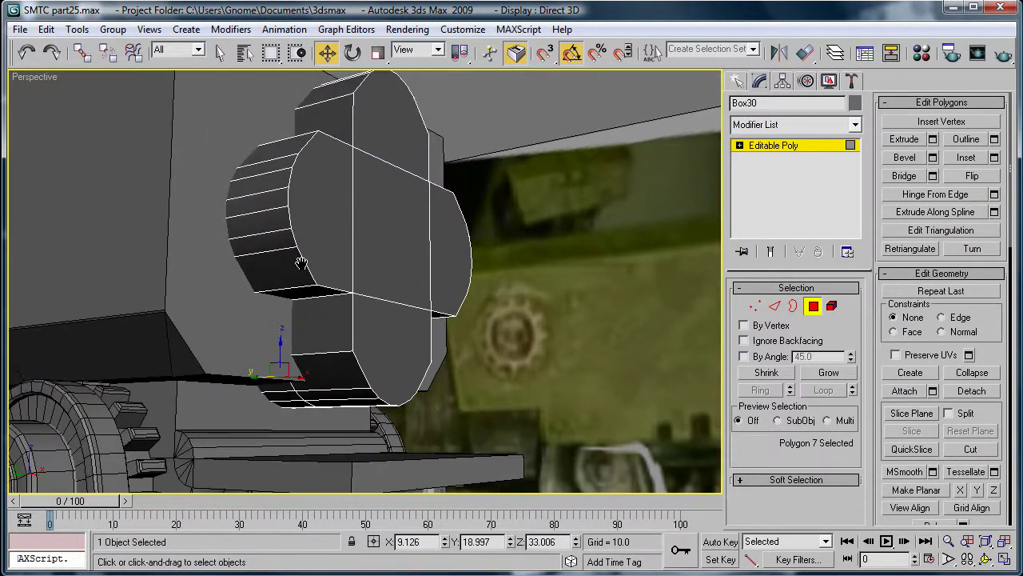
scroll(313, 266, "down", 3)
middle_click_drag(418, 299, 426, 338, "alt")
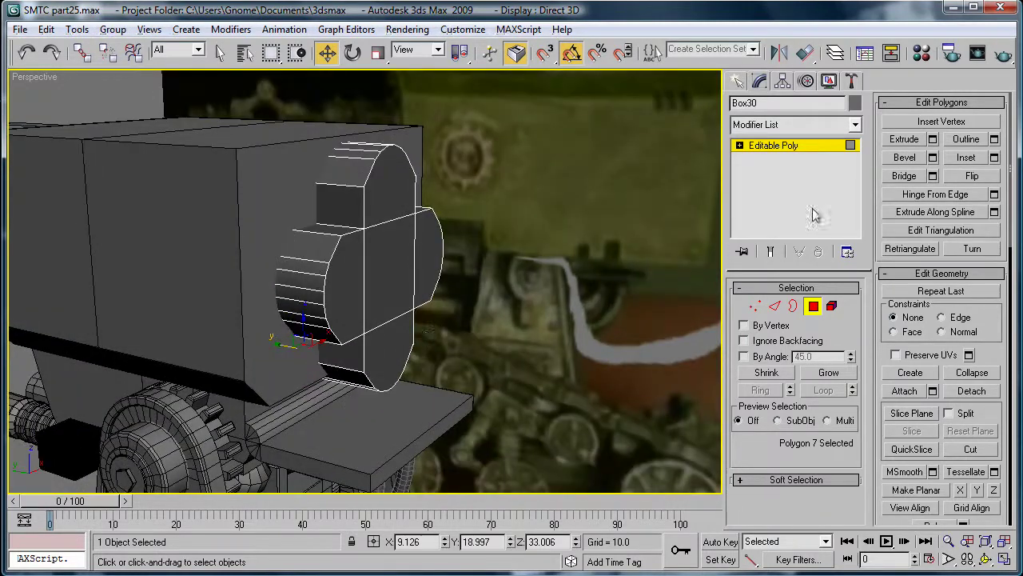
Select all edges on the cross's front face, leaving out the edges running back along its sides.
left_click(774, 307)
scroll(365, 274, "up", 3)
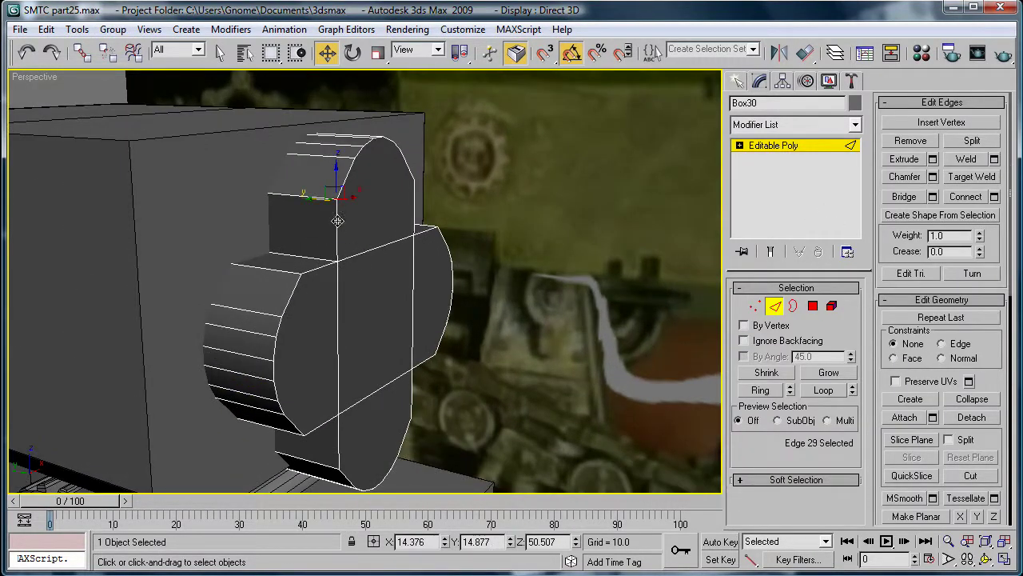
left_click(338, 222)
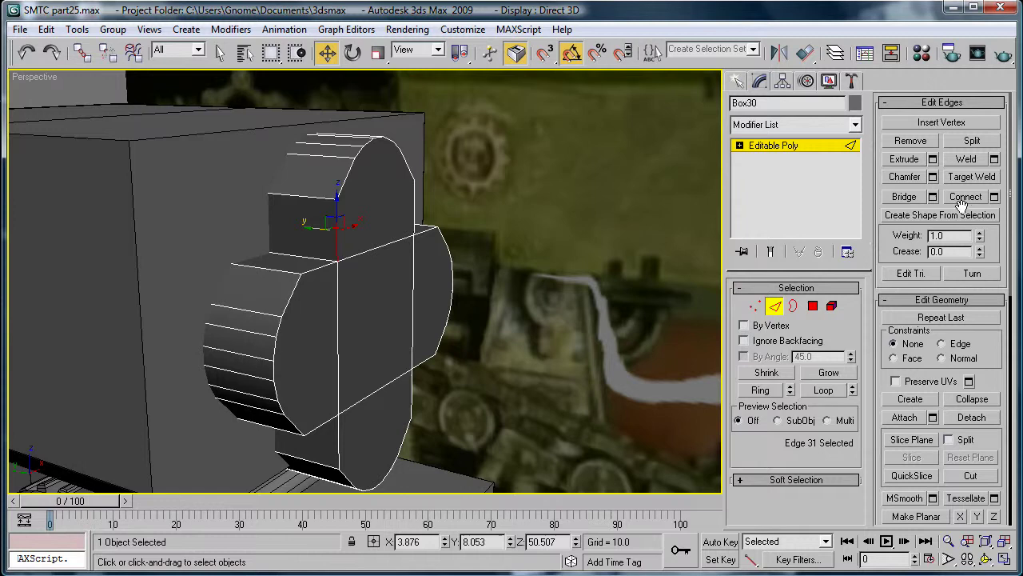
middle_click_drag(287, 319, 357, 296, "alt")
left_click_drag(426, 98, 318, 509)
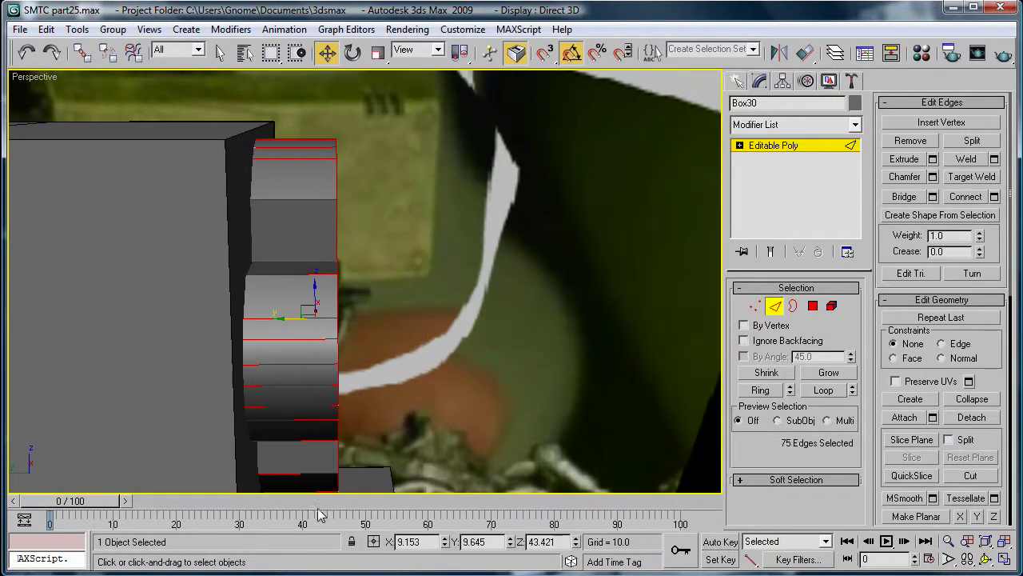
middle_click_drag(405, 345, 402, 291)
scroll(402, 291, "down", 3)
left_click_drag(419, 220, 330, 407, "ctrl")
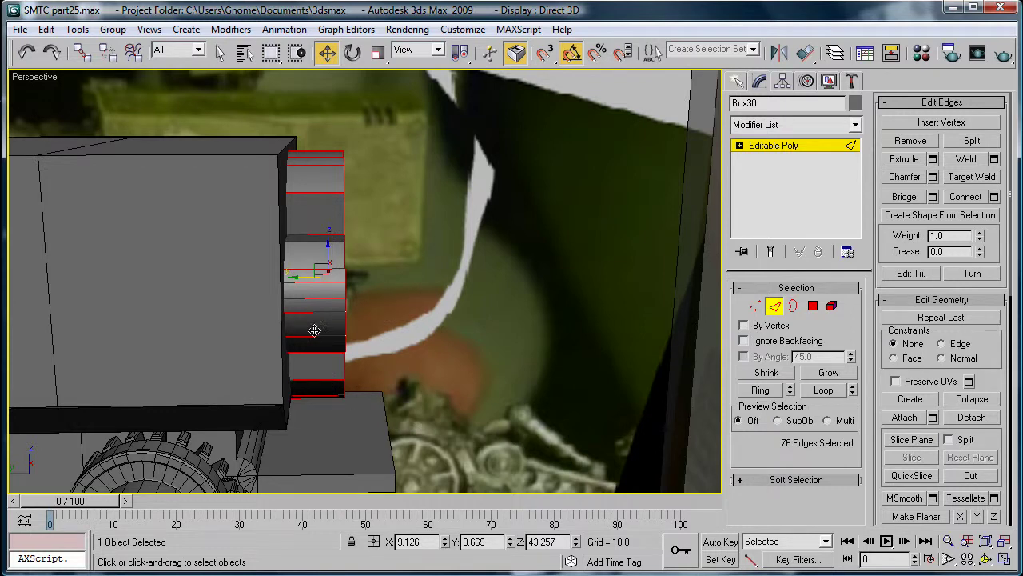
left_click_drag(261, 99, 306, 440)
Remove the four inner edges around the centre square from the selection, keeping only the cross's front outline.
middle_click_drag(306, 440, 309, 345, "alt")
left_click(321, 229, "alt")
left_click(298, 271, "alt")
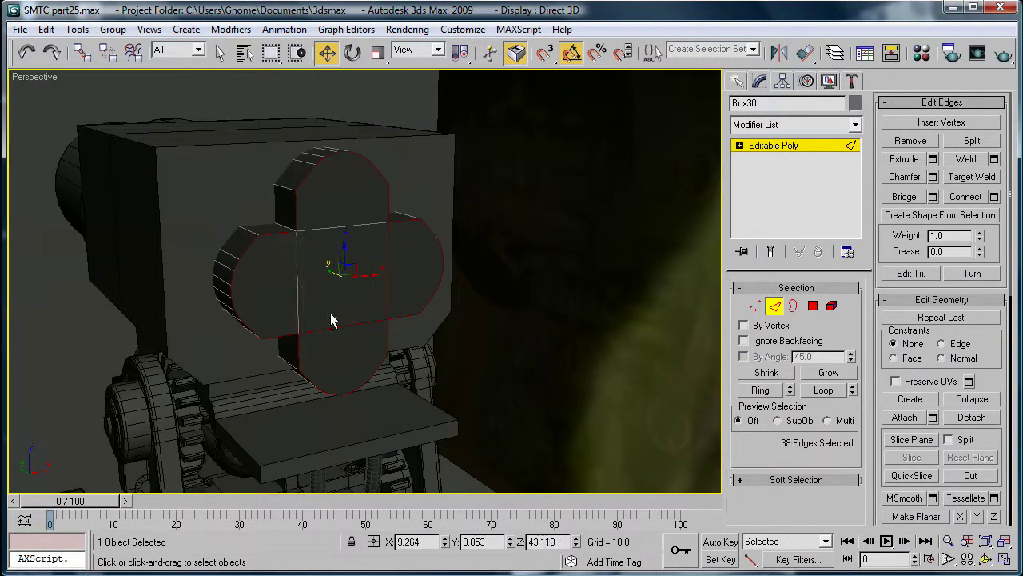
left_click(336, 326, "alt")
left_click(389, 288, "alt")
scroll(388, 280, "up", 2)
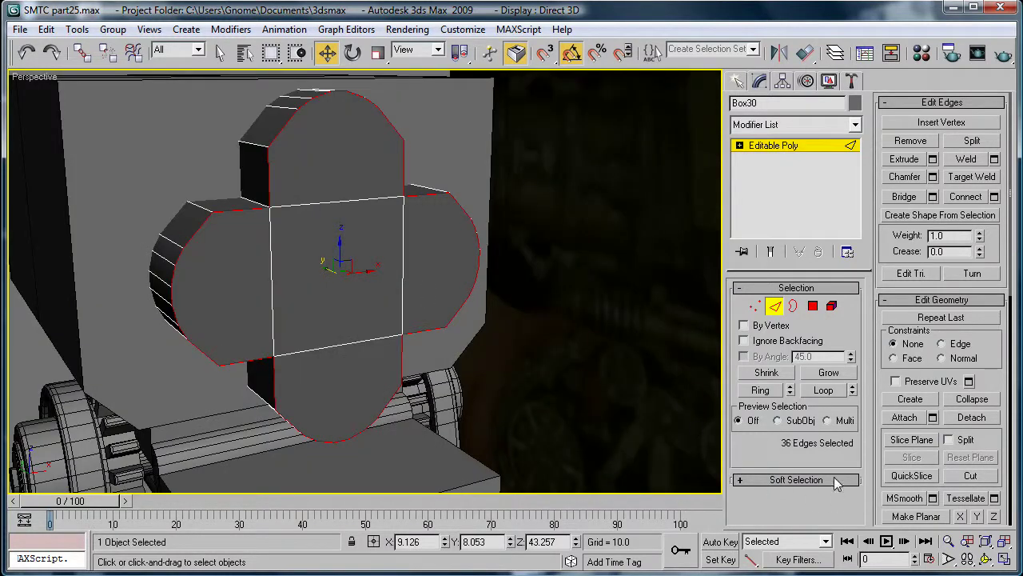
Chamfer the selected front outline edges of the cross by 0.55 with 2 segments.
left_click(932, 177)
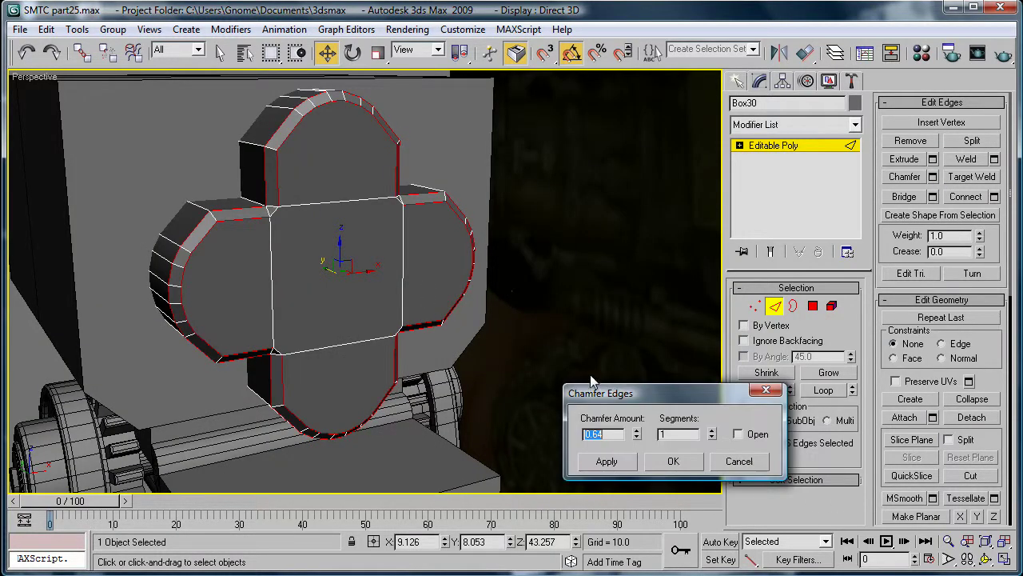
left_click_drag(637, 434, 637, 439)
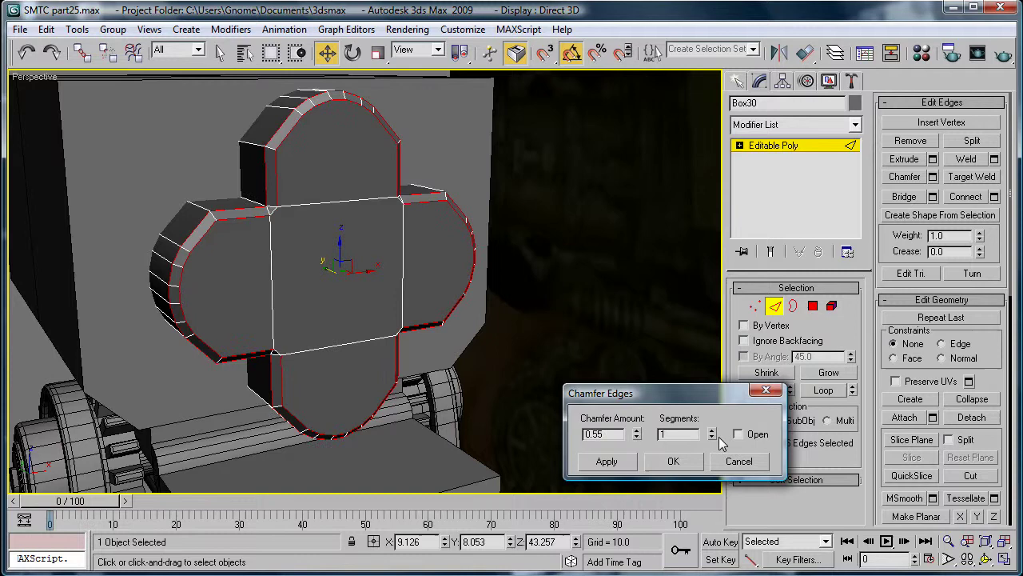
left_click(711, 431)
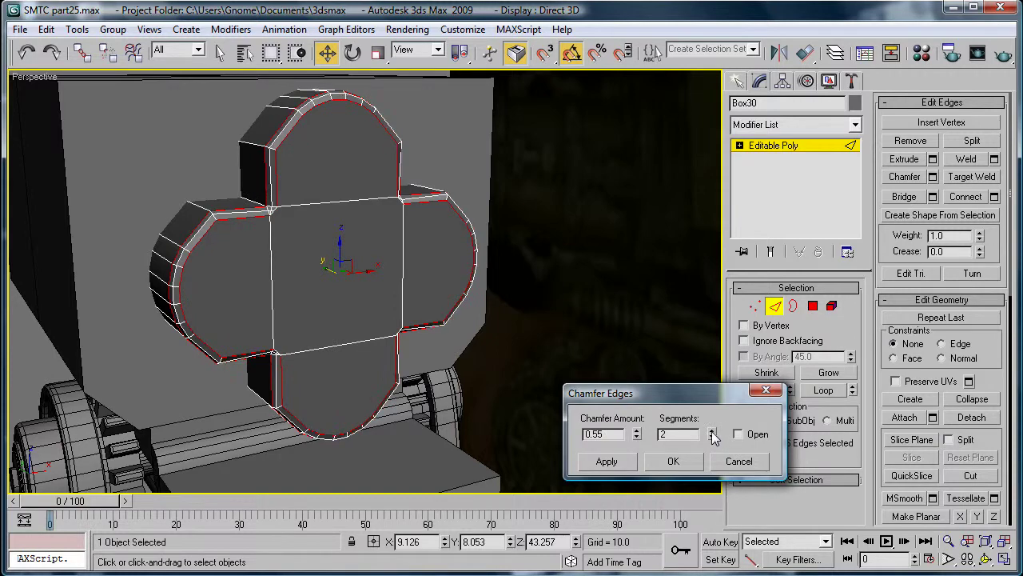
left_click(672, 462)
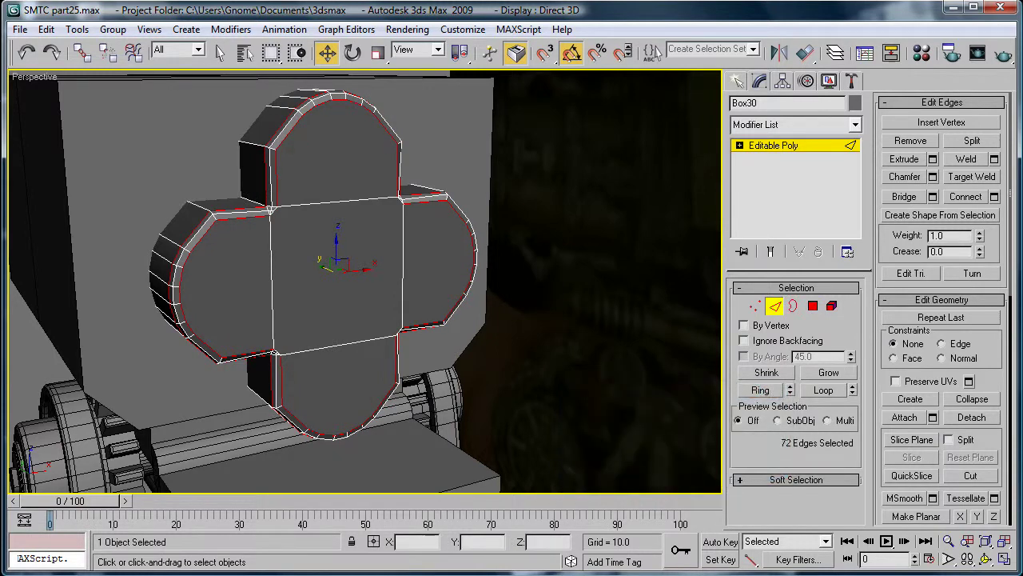